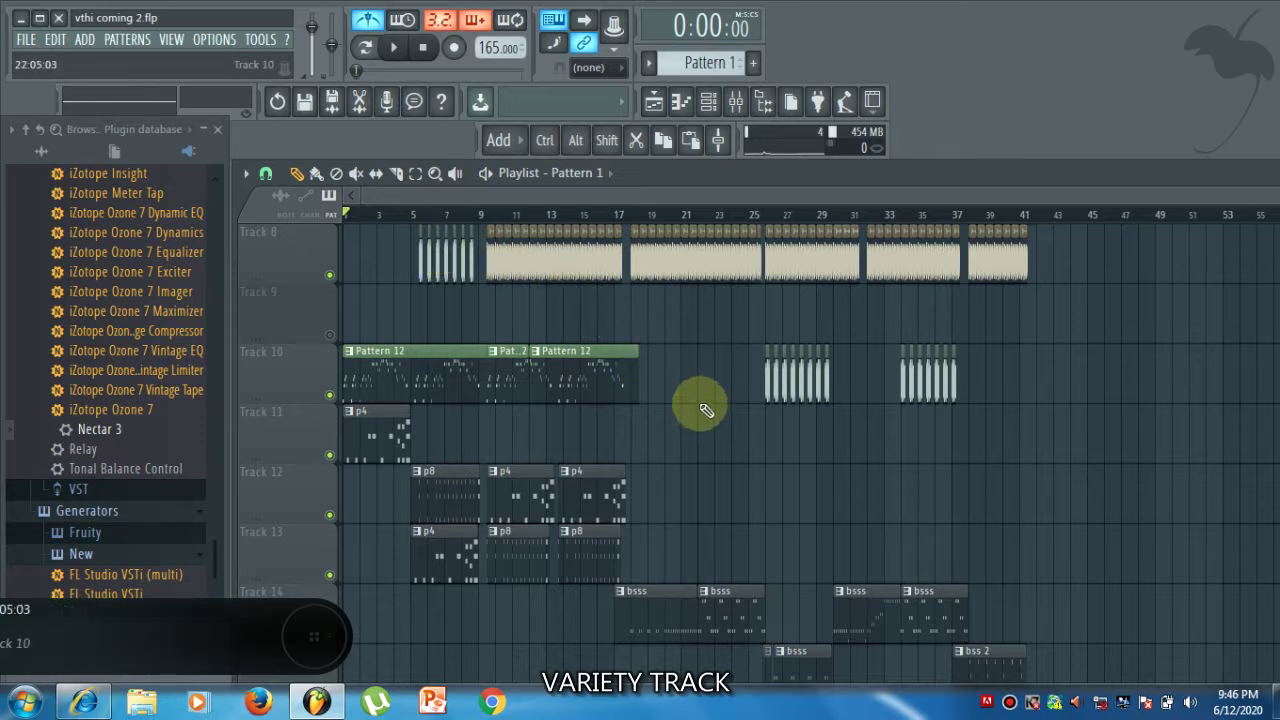
# Examine how the pattern and audio clips are arranged across Tracks 1 to 16 of the playlist
pyautogui.scroll(5, 706, 410)
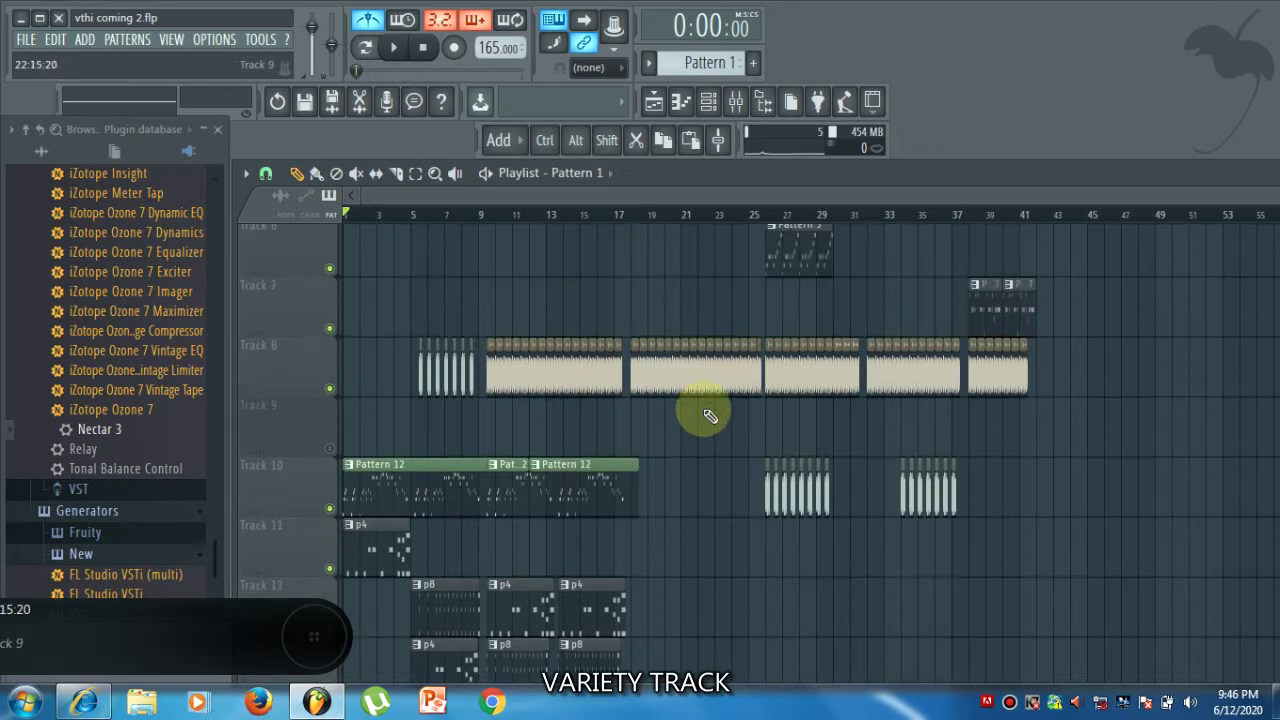
pyautogui.scroll(2, 707, 413)
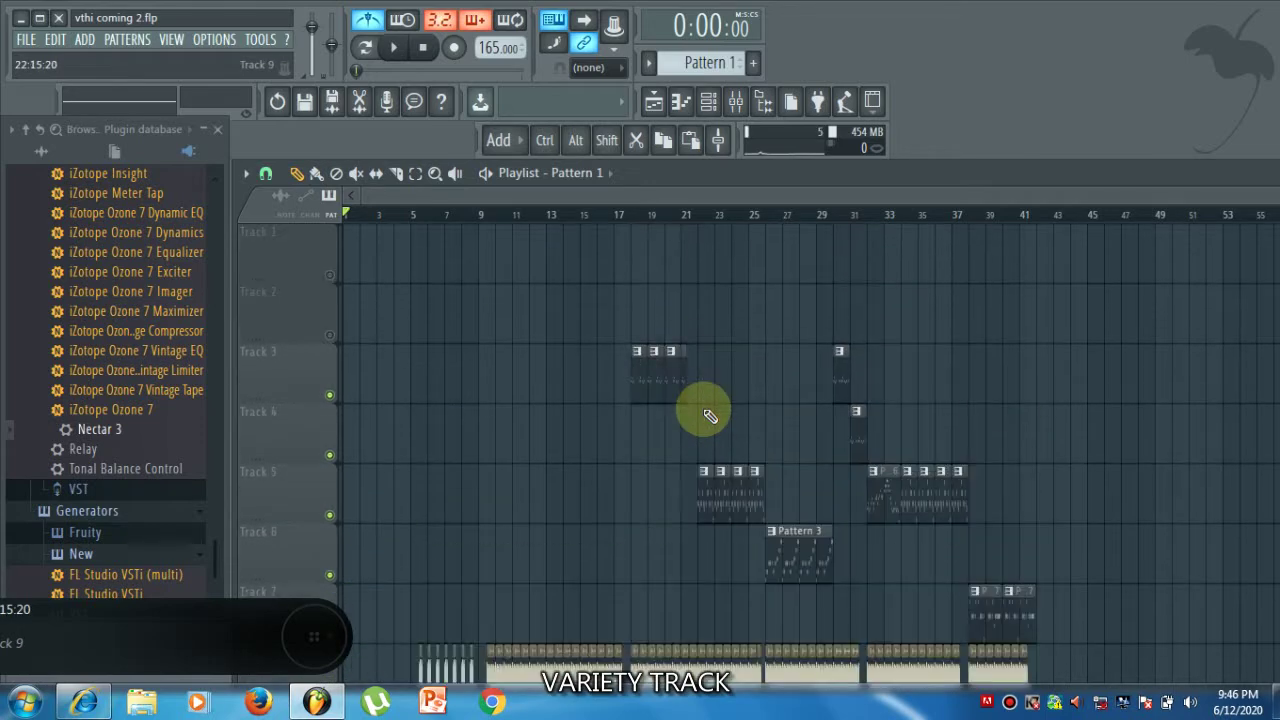
pyautogui.scroll(-5, 706, 414)
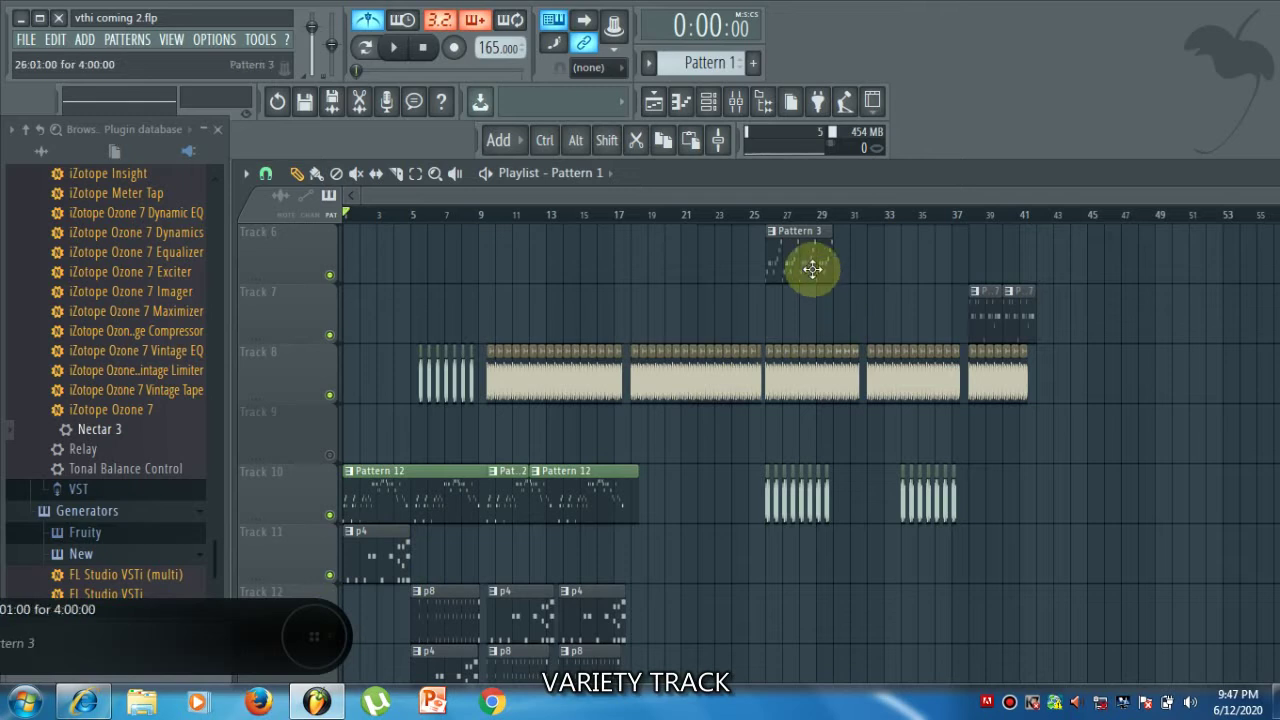
pyautogui.scroll(2, 805, 380)
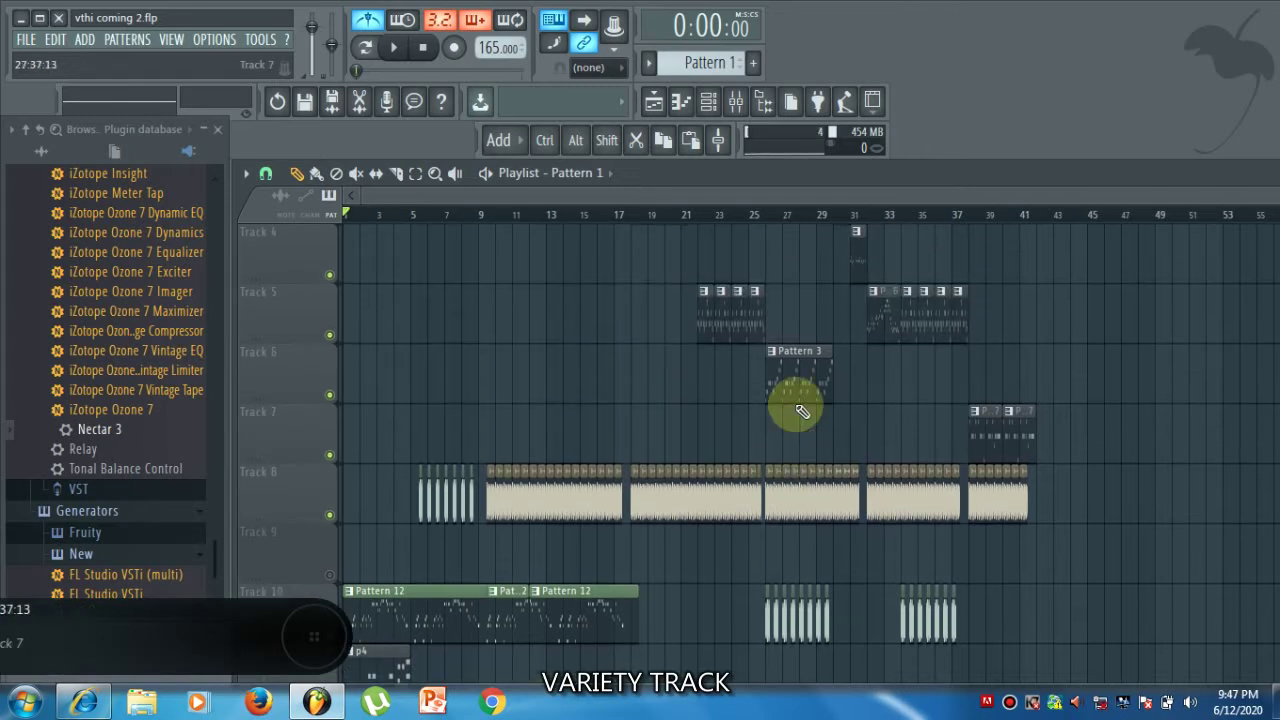
pyautogui.scroll(-4, 802, 410)
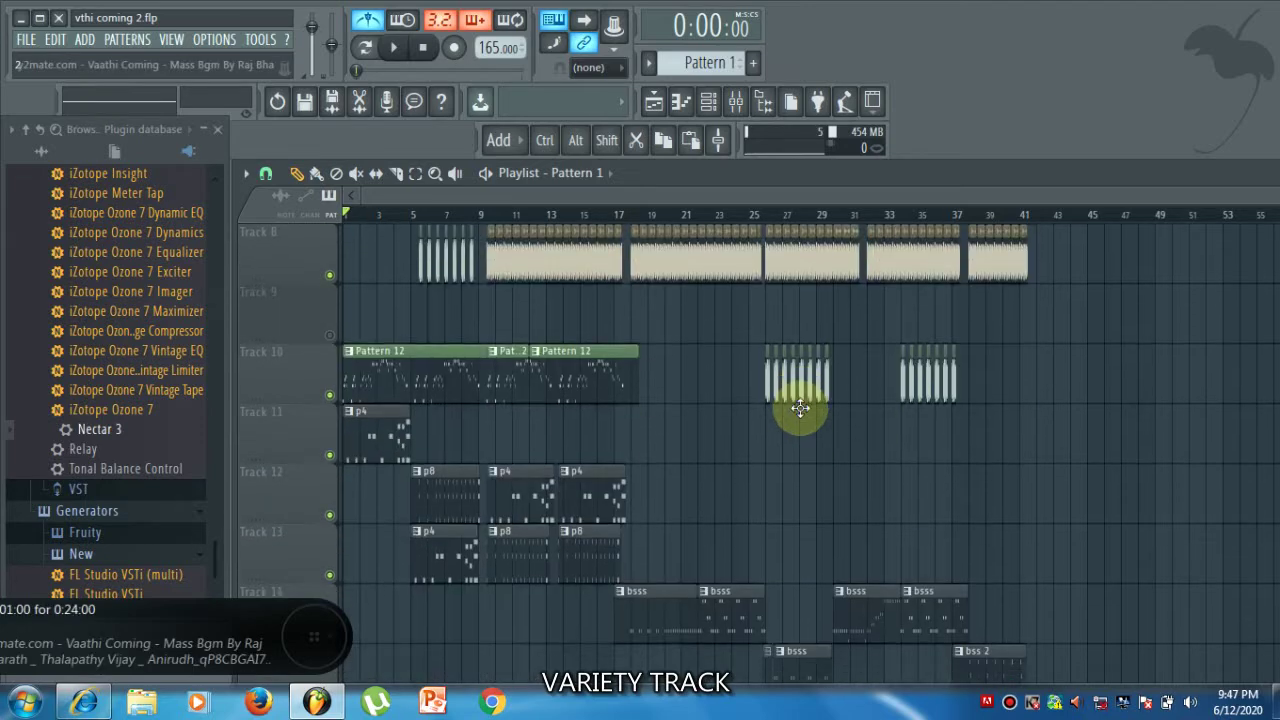
pyautogui.scroll(-1, 804, 412)
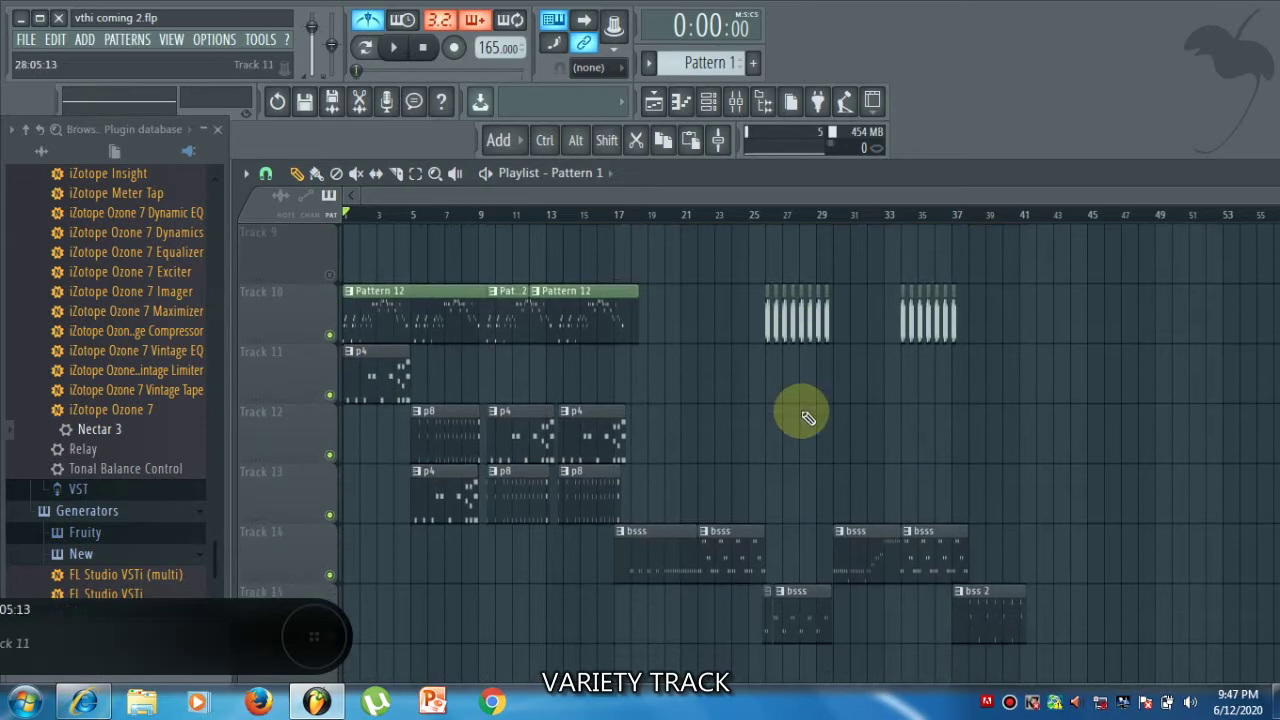
pyautogui.scroll(-1, 808, 418)
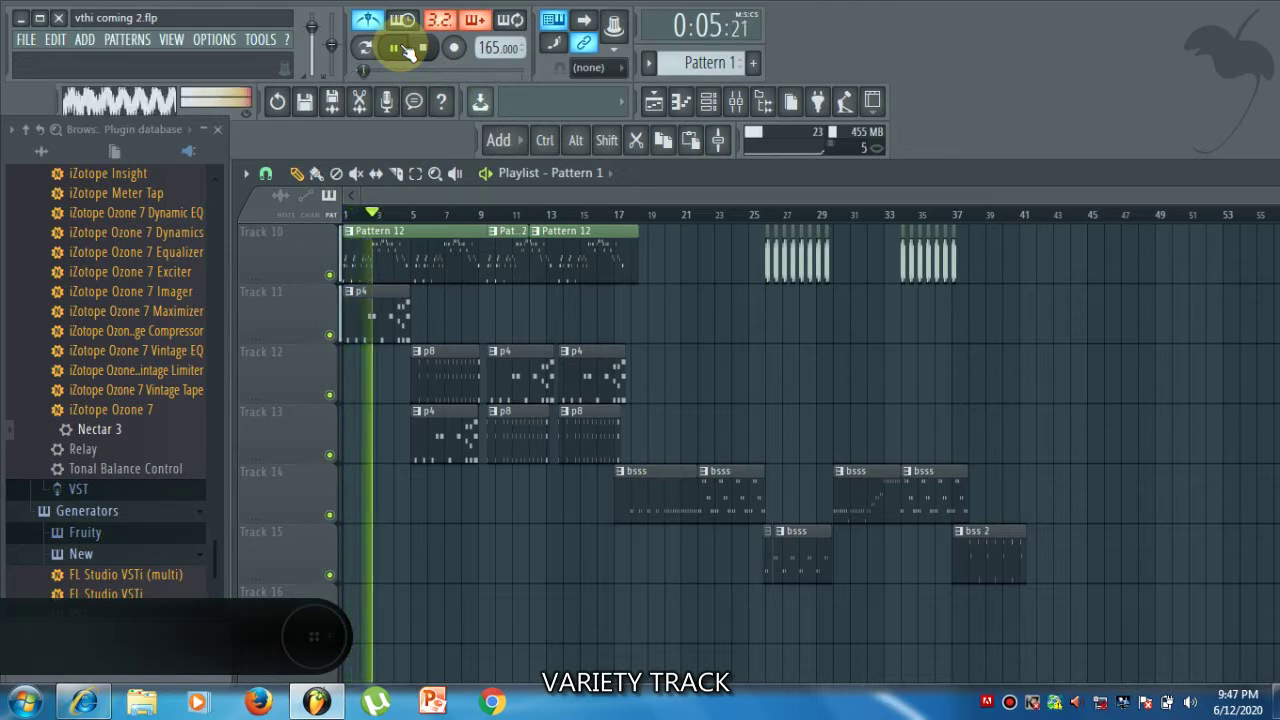
# Play the song from the start and follow the intro clips on Tracks 8 to 13 at closer zoom
pyautogui.scroll(3, 655, 298)
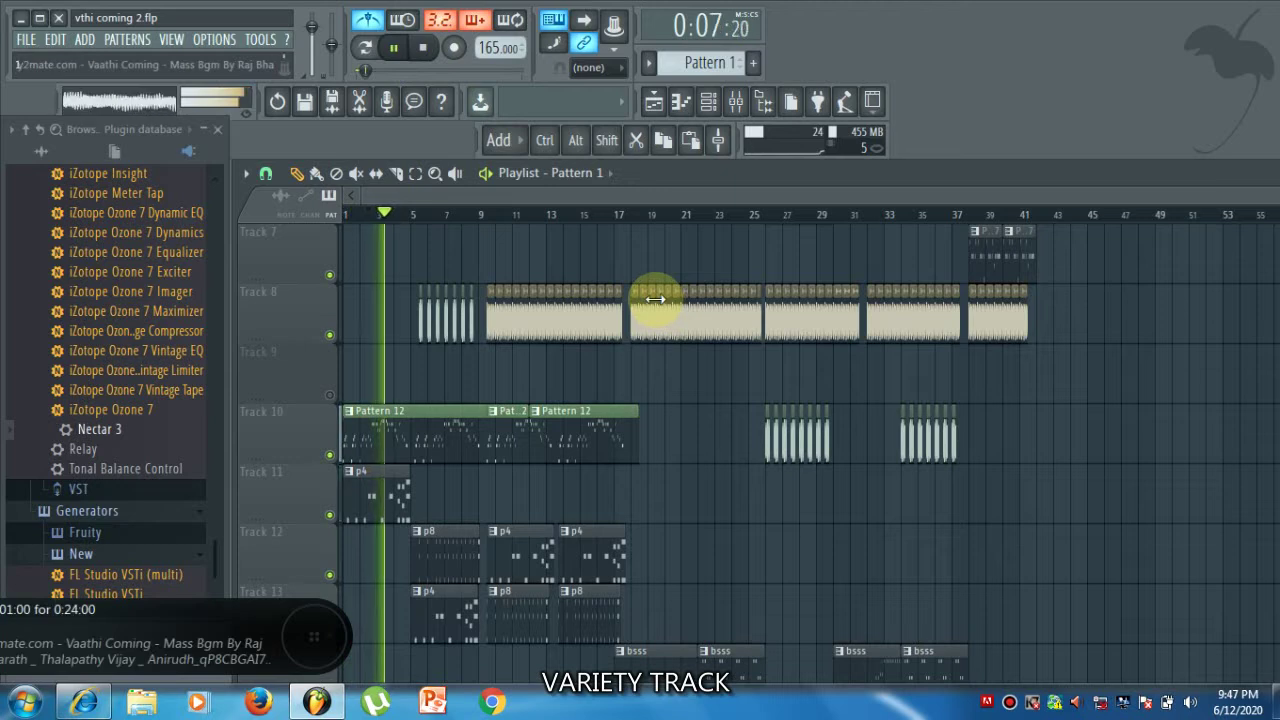
pyautogui.scroll(-3, 655, 298)
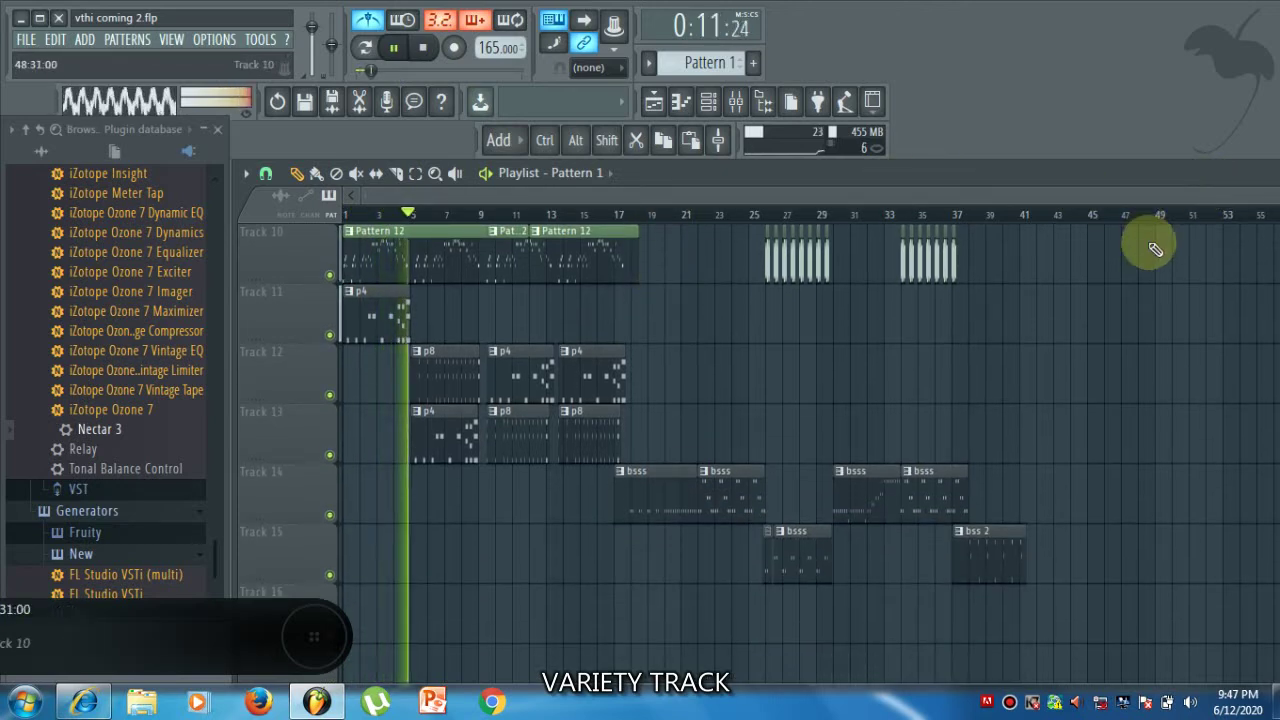
pyautogui.keyDown('ctrl'); pyautogui.scroll(6, 420, 490); pyautogui.keyUp('ctrl')
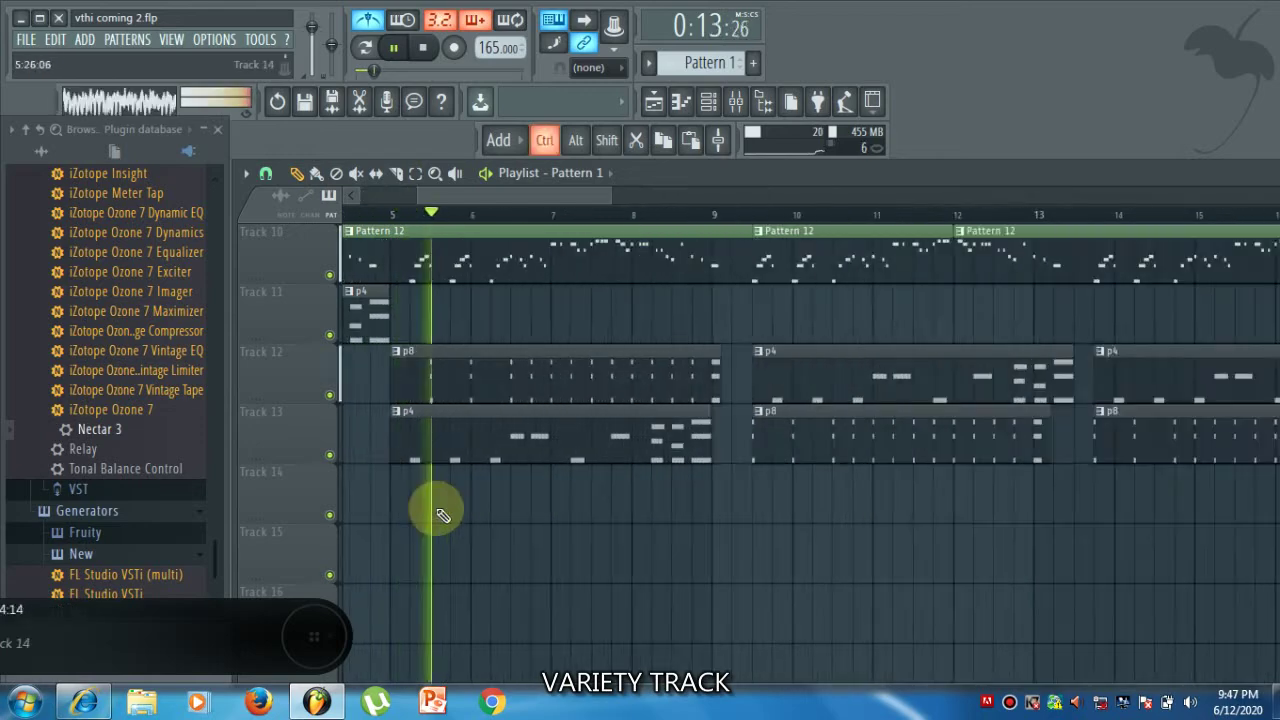
pyautogui.keyDown('ctrl'); pyautogui.scroll(3, 450, 522); pyautogui.keyUp('ctrl')
pyautogui.scroll(3, 520, 523)
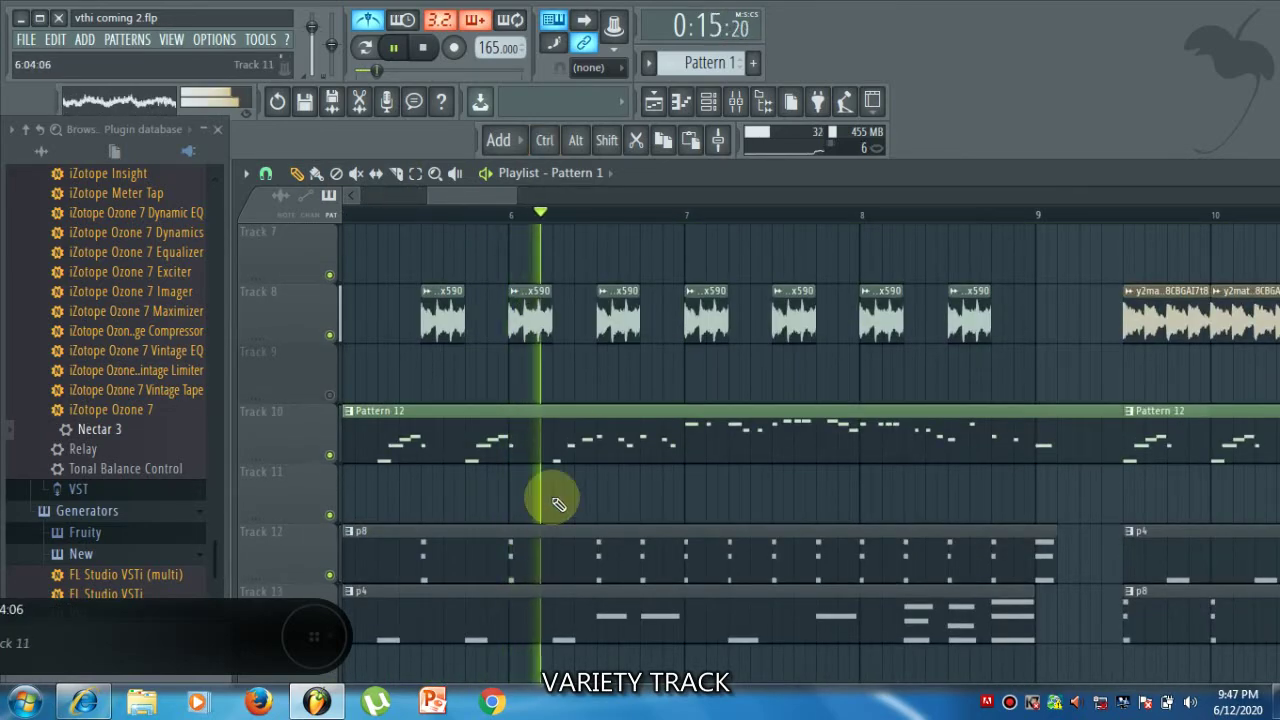
# Follow the playback from bar 9 to bar 19, examining the Track 8 audio loops and the patterns on Tracks 10 to 13
pyautogui.moveTo(486, 192); pyautogui.dragTo(542, 195)
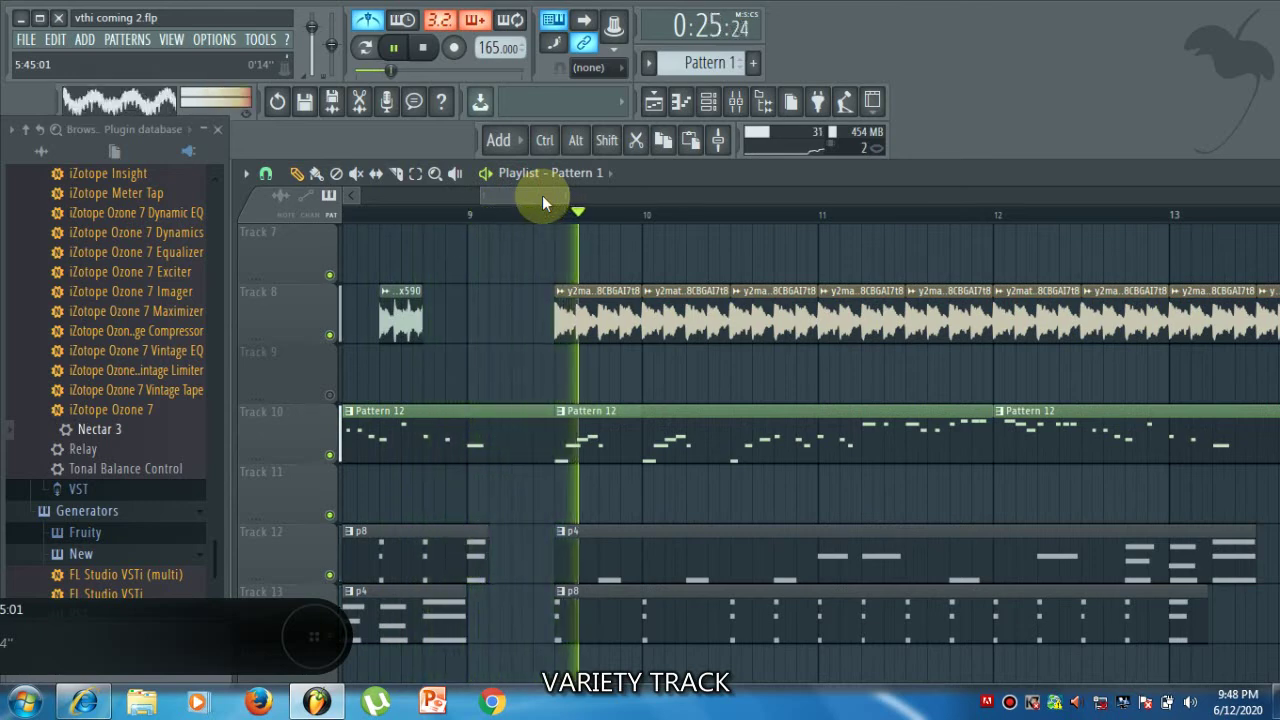
pyautogui.scroll(-3, 763, 397)
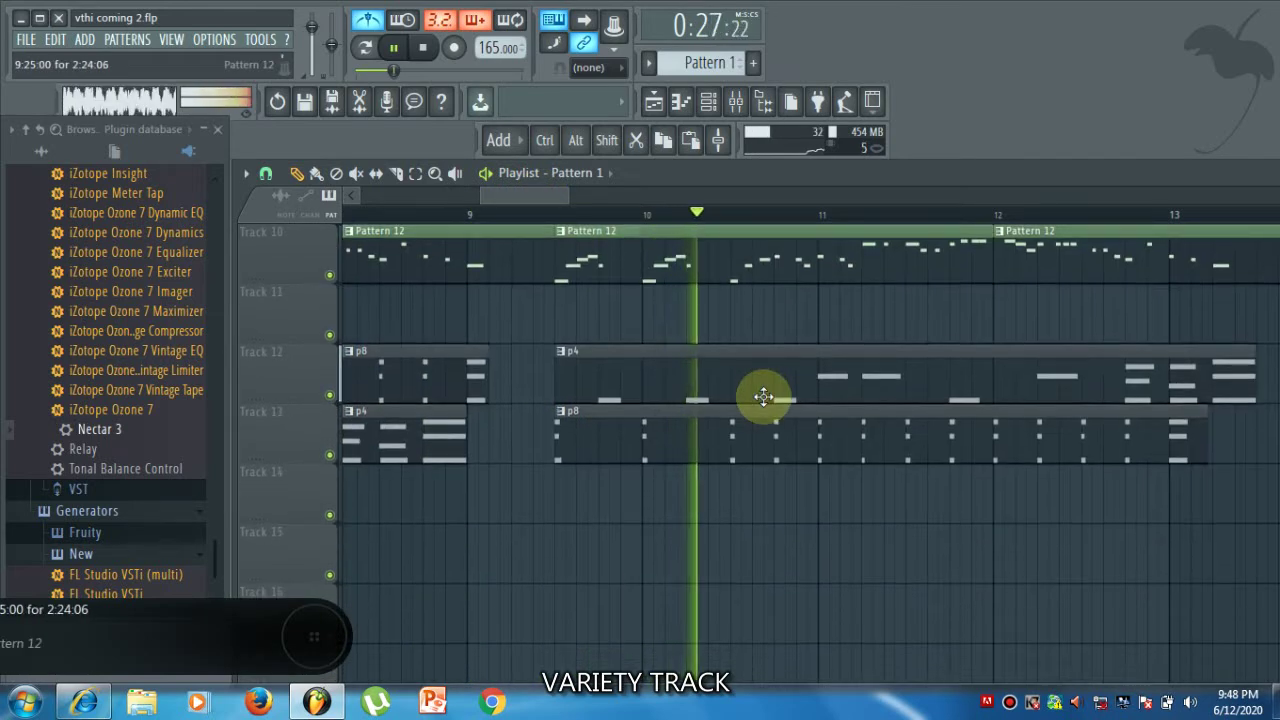
pyautogui.scroll(3, 763, 397)
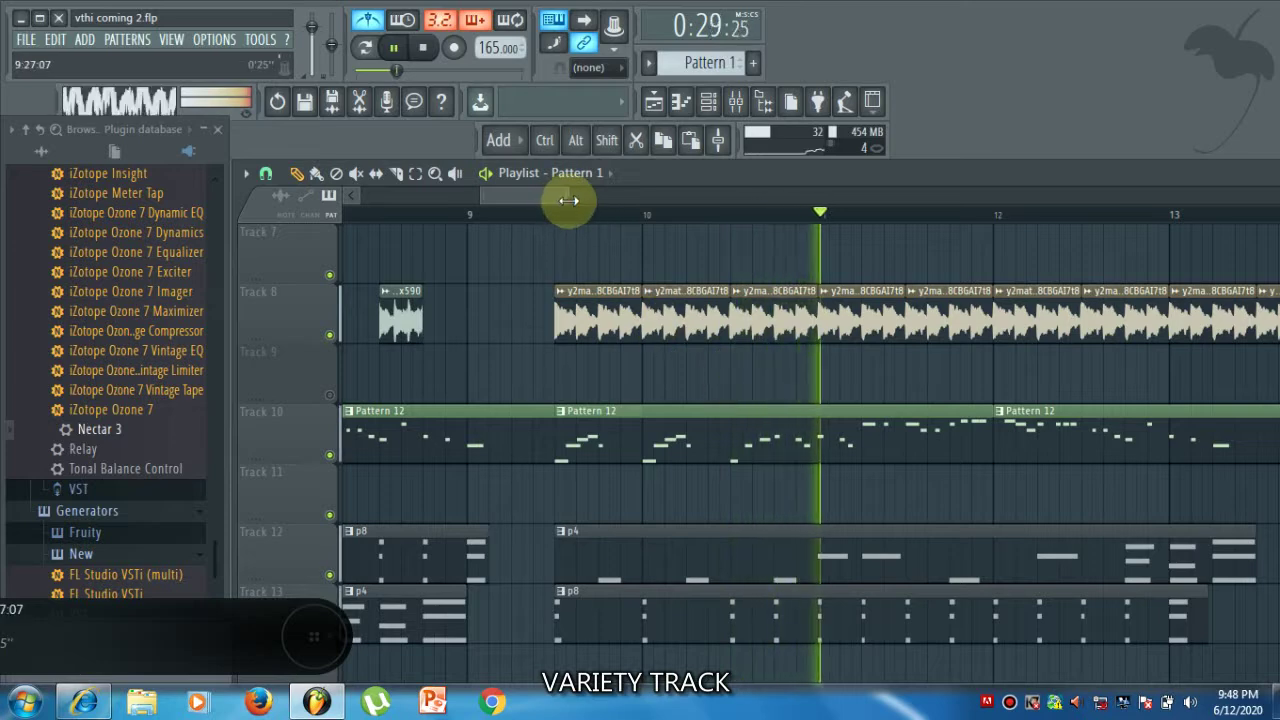
pyautogui.moveTo(568, 200); pyautogui.dragTo(646, 206)
pyautogui.scroll(3, 660, 268)
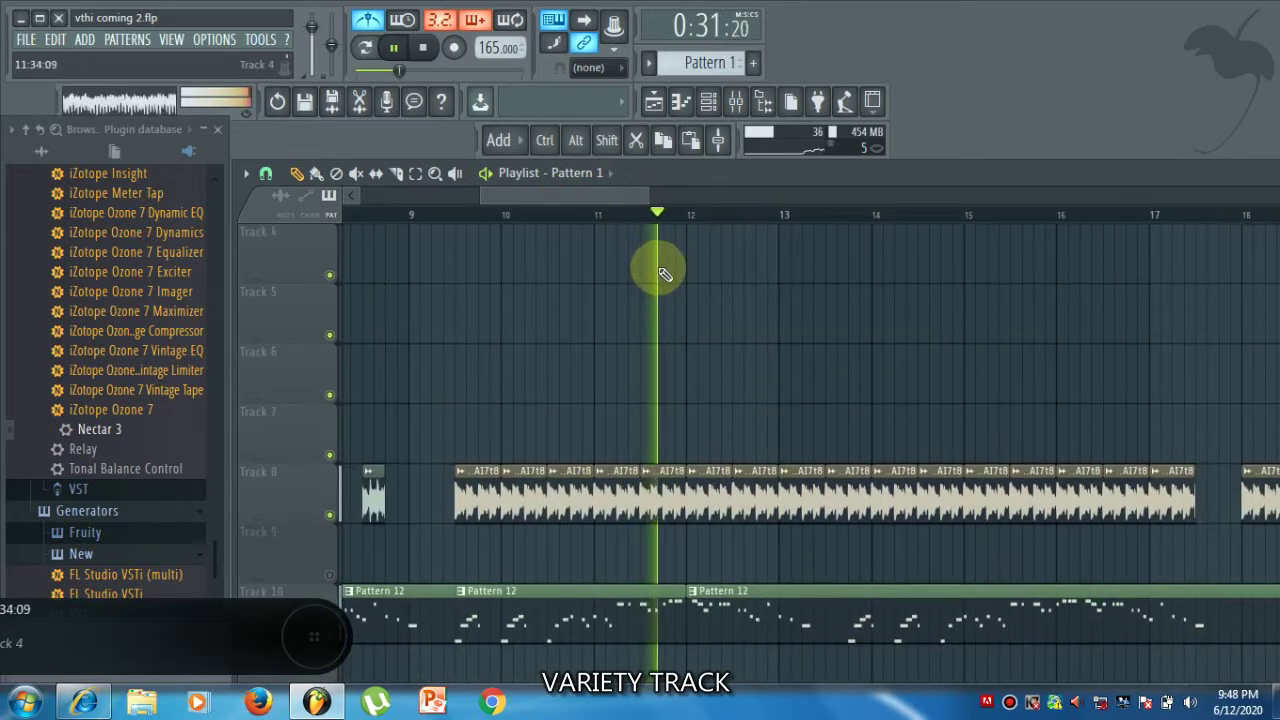
pyautogui.scroll(-2, 664, 262)
pyautogui.moveTo(588, 195); pyautogui.dragTo(619, 195)
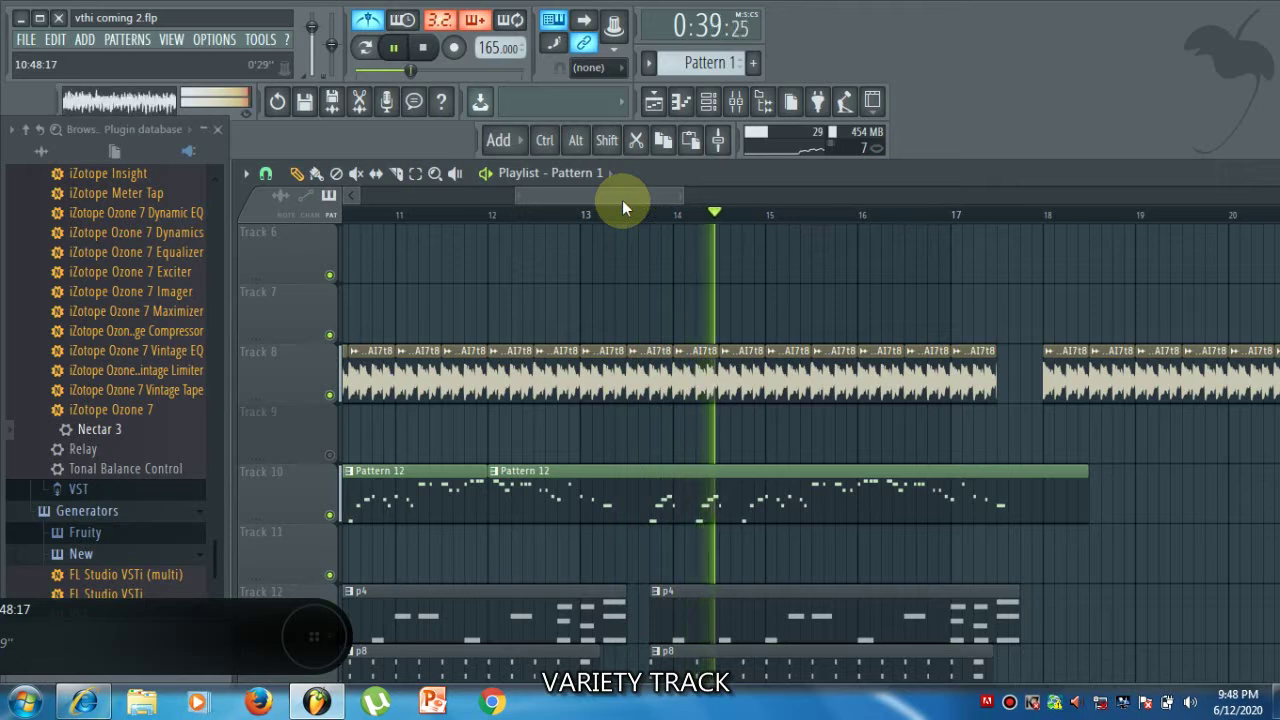
pyautogui.moveTo(622, 200); pyautogui.dragTo(672, 196)
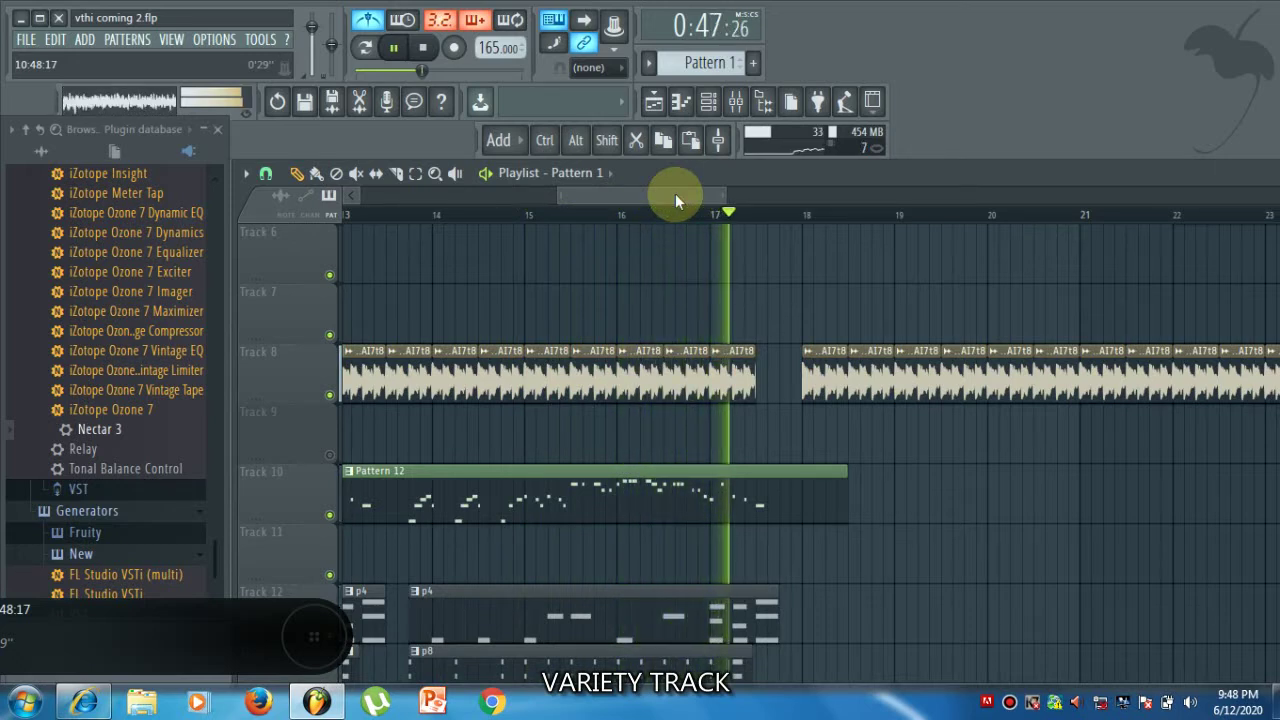
pyautogui.moveTo(675, 193); pyautogui.dragTo(707, 190)
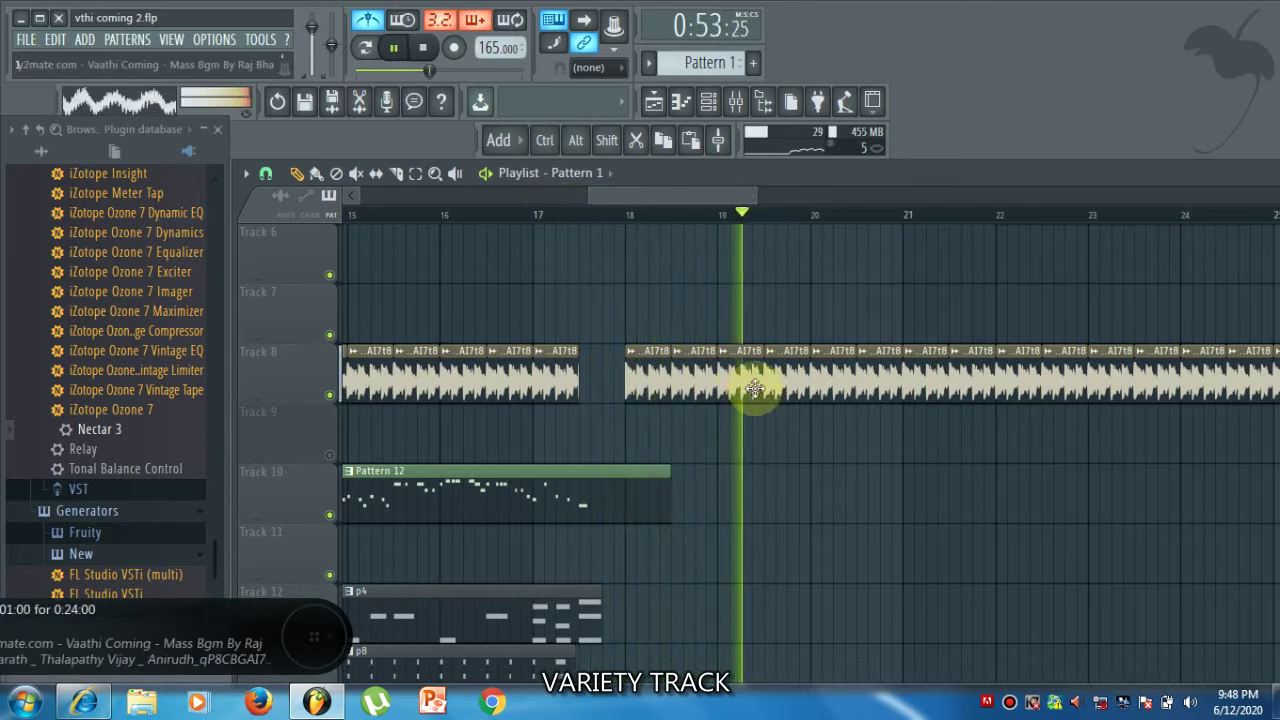
# Follow the playback from bar 19 to the end of the song, examining the melody, audio and bass clips on Tracks 3 to 15
pyautogui.scroll(-4, 770, 392)
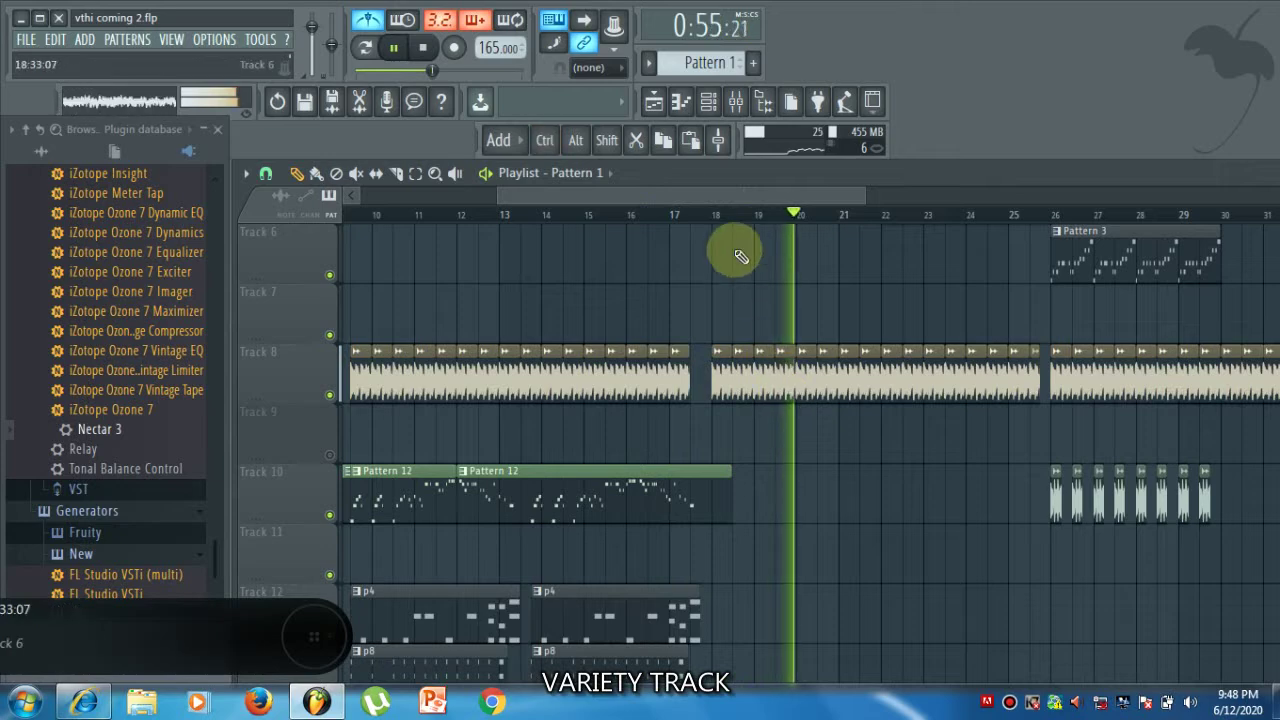
pyautogui.moveTo(726, 200); pyautogui.dragTo(781, 203)
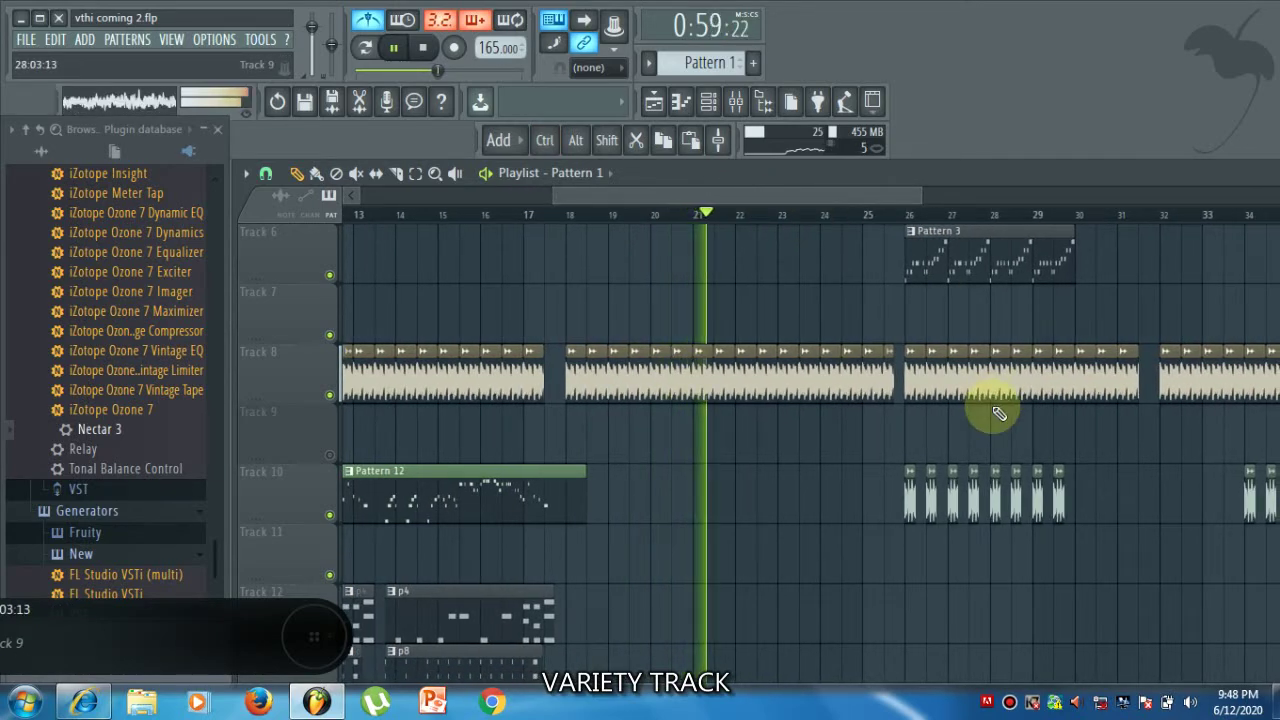
pyautogui.scroll(-3, 998, 413)
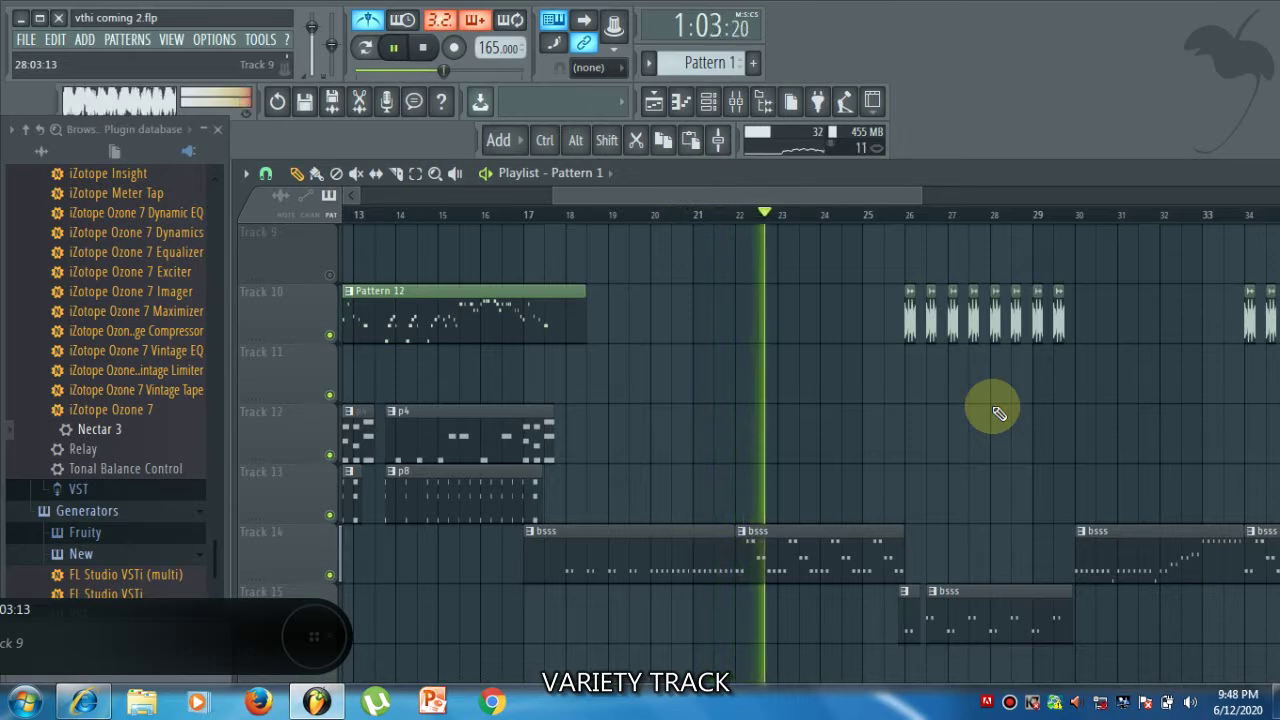
pyautogui.scroll(2, 998, 413)
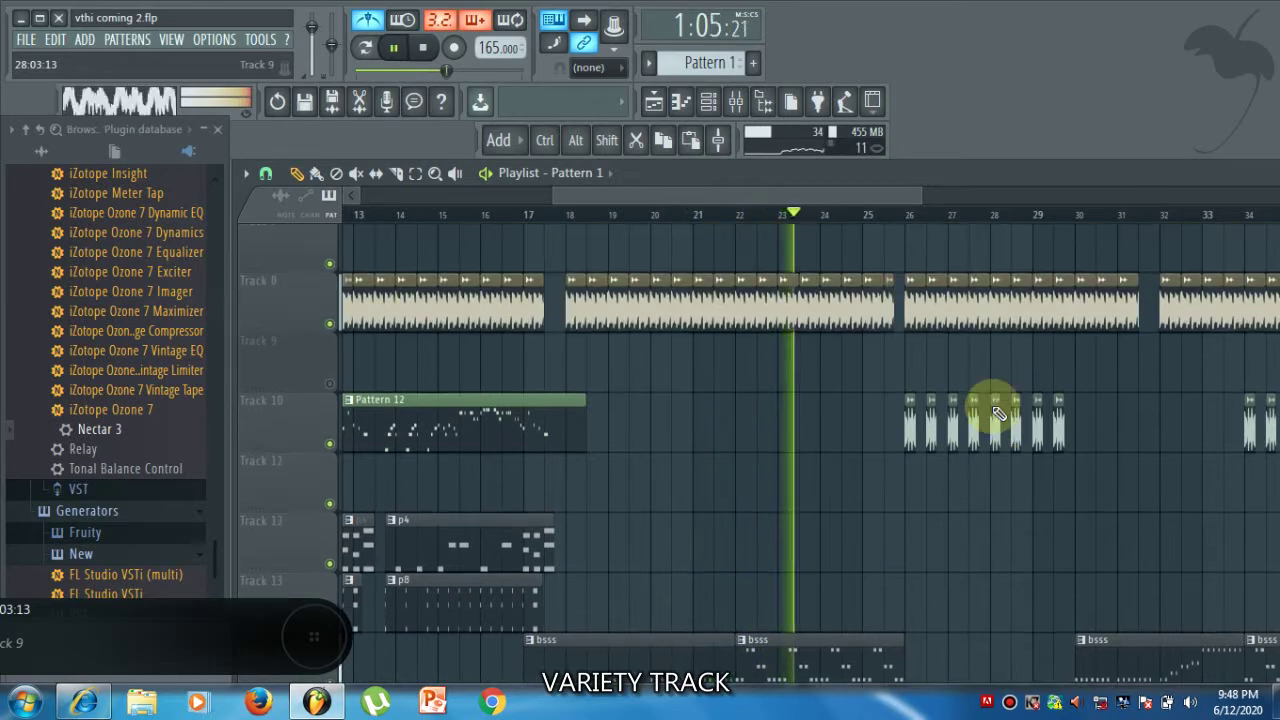
pyautogui.moveTo(700, 194); pyautogui.dragTo(777, 197)
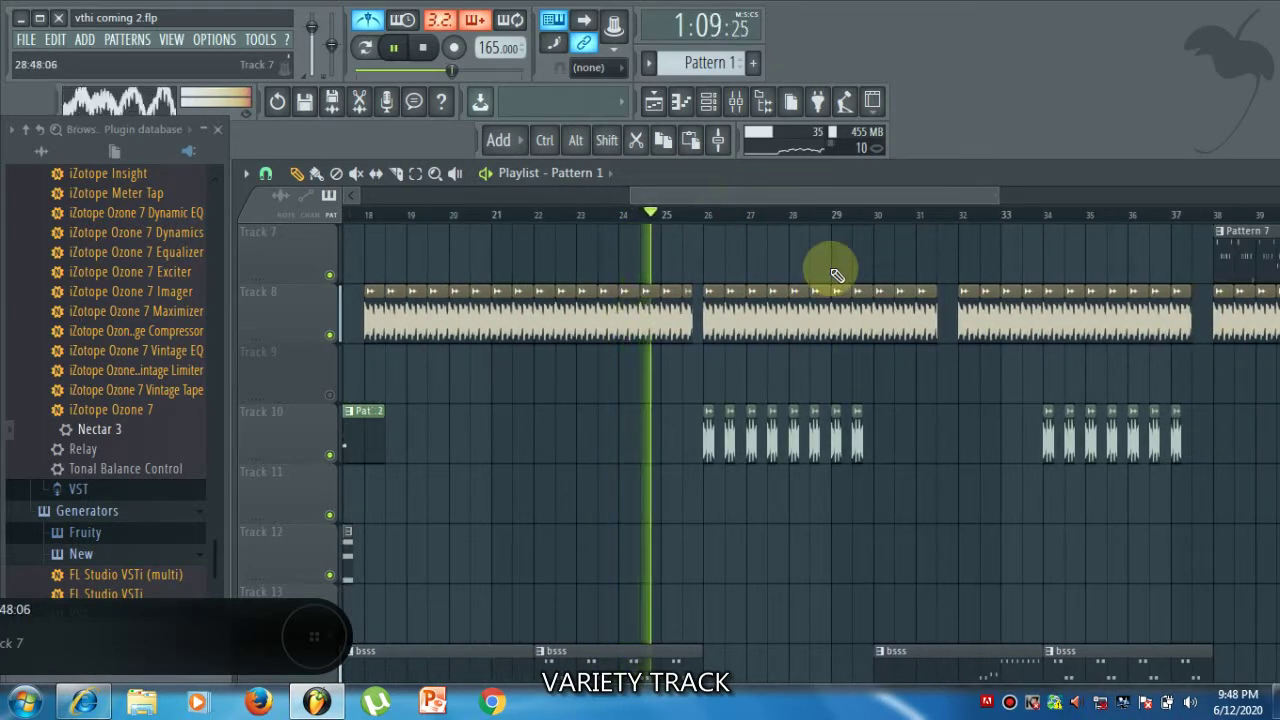
pyautogui.scroll(4, 806, 316)
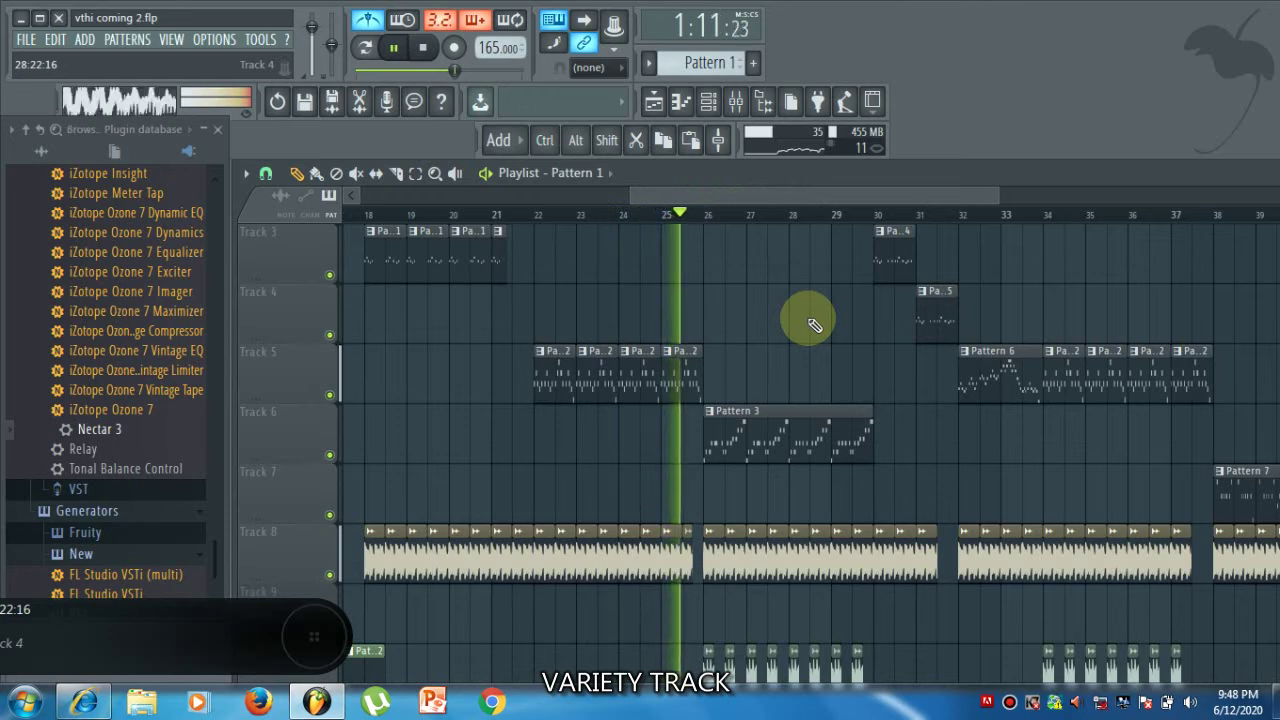
pyautogui.moveTo(801, 191); pyautogui.dragTo(847, 191)
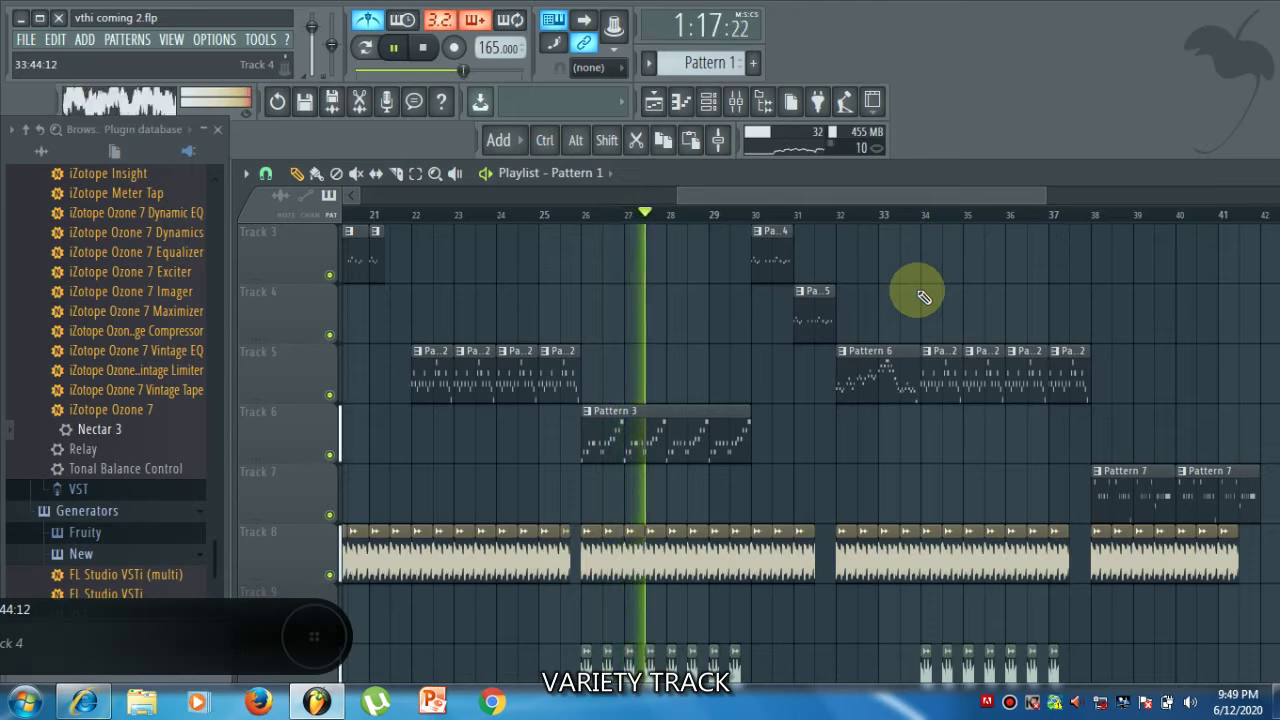
pyautogui.scroll(-1, 921, 300)
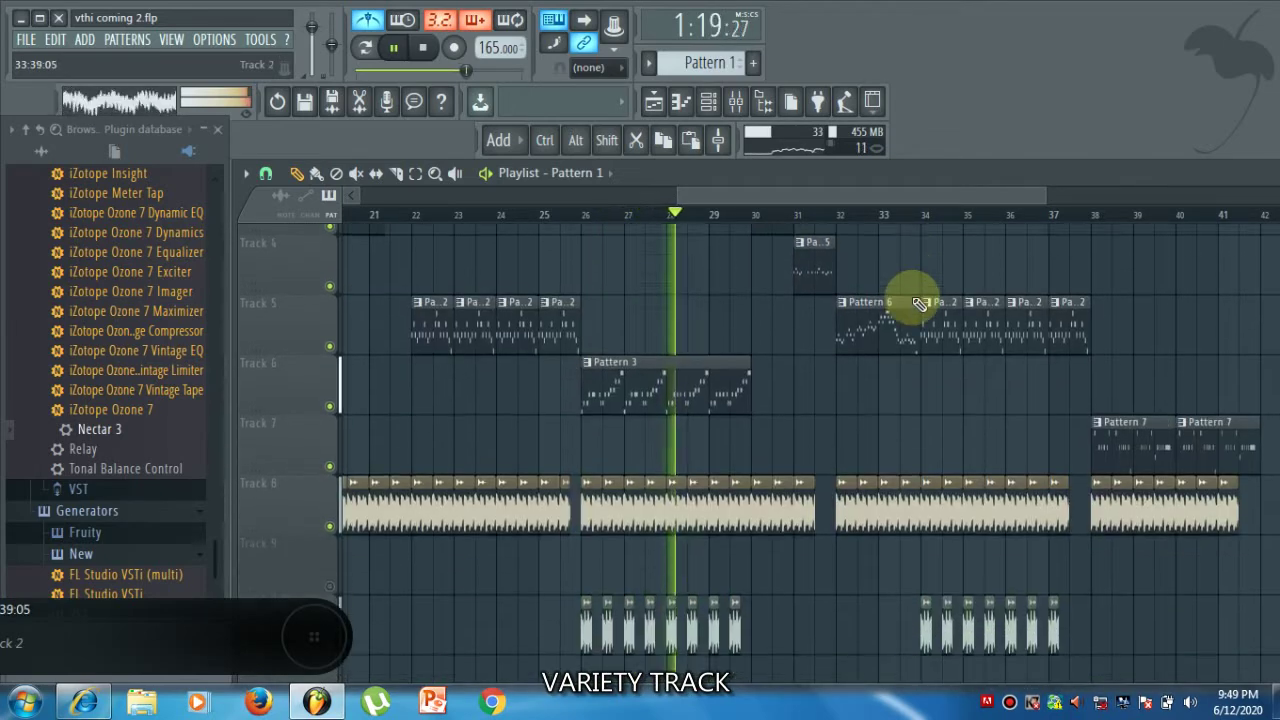
pyautogui.scroll(-2, 919, 303)
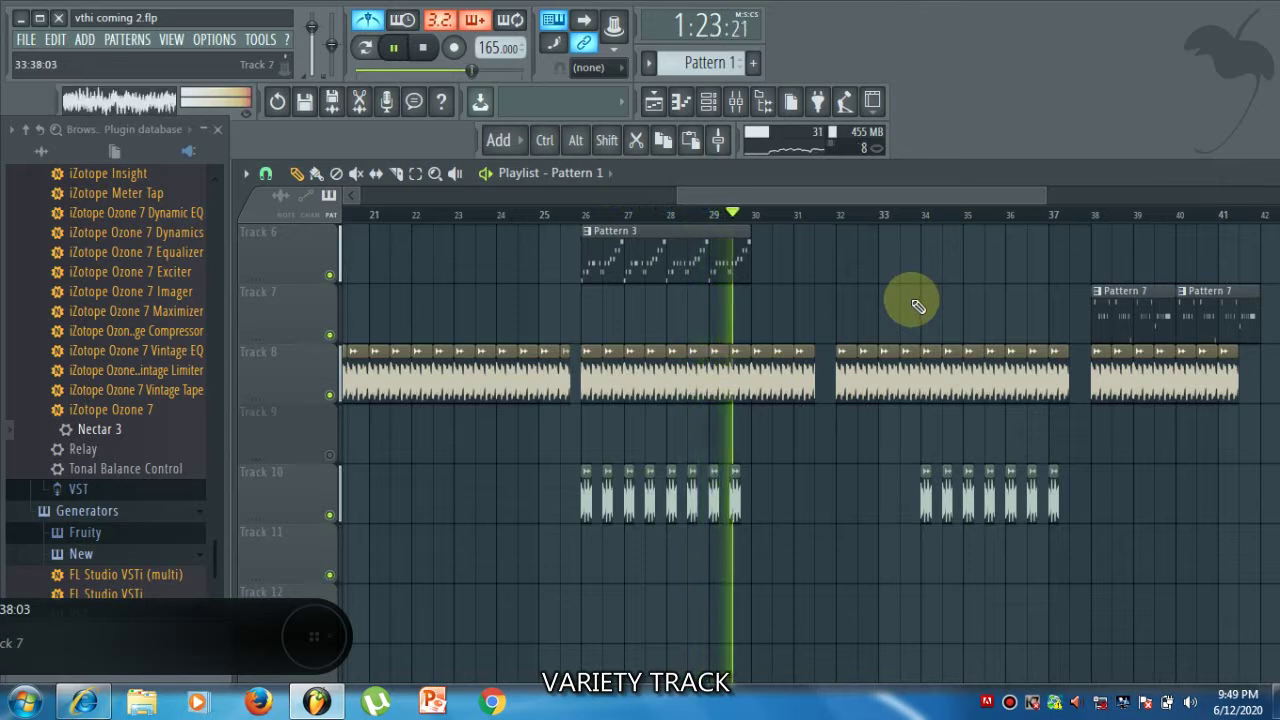
pyautogui.scroll(2, 918, 306)
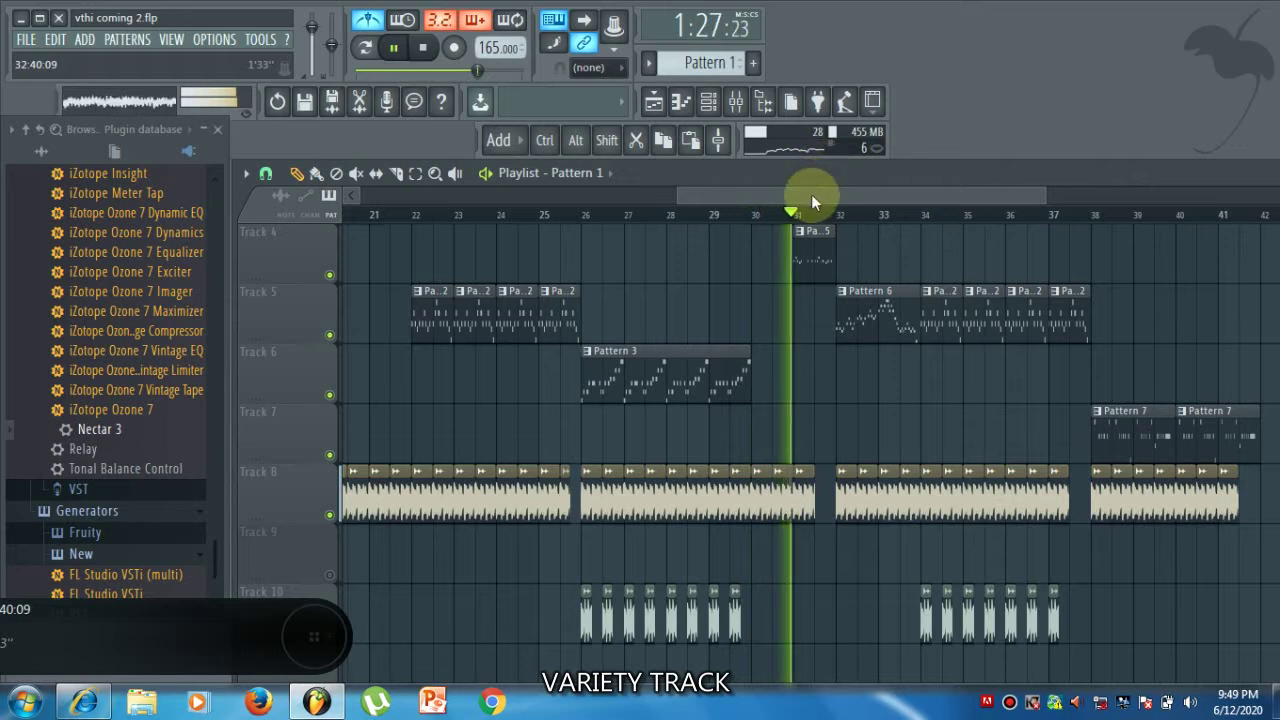
pyautogui.moveTo(811, 194); pyautogui.dragTo(857, 206)
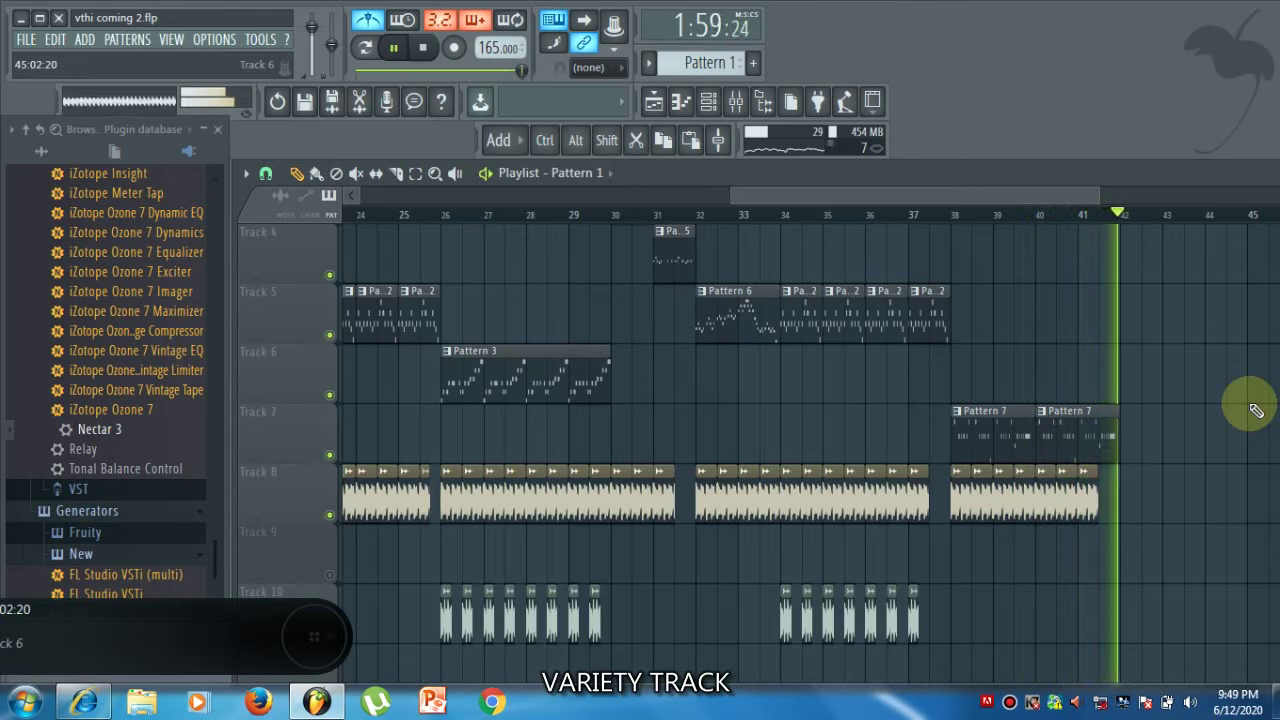
# Stop the playback and return to the beginning of the playlist to review the opening clips on Tracks 4 to 14
pyautogui.press('space')
pyautogui.click(915, 197)
pyautogui.moveTo(915, 197); pyautogui.dragTo(399, 209)
pyautogui.scroll(-5, 523, 537)
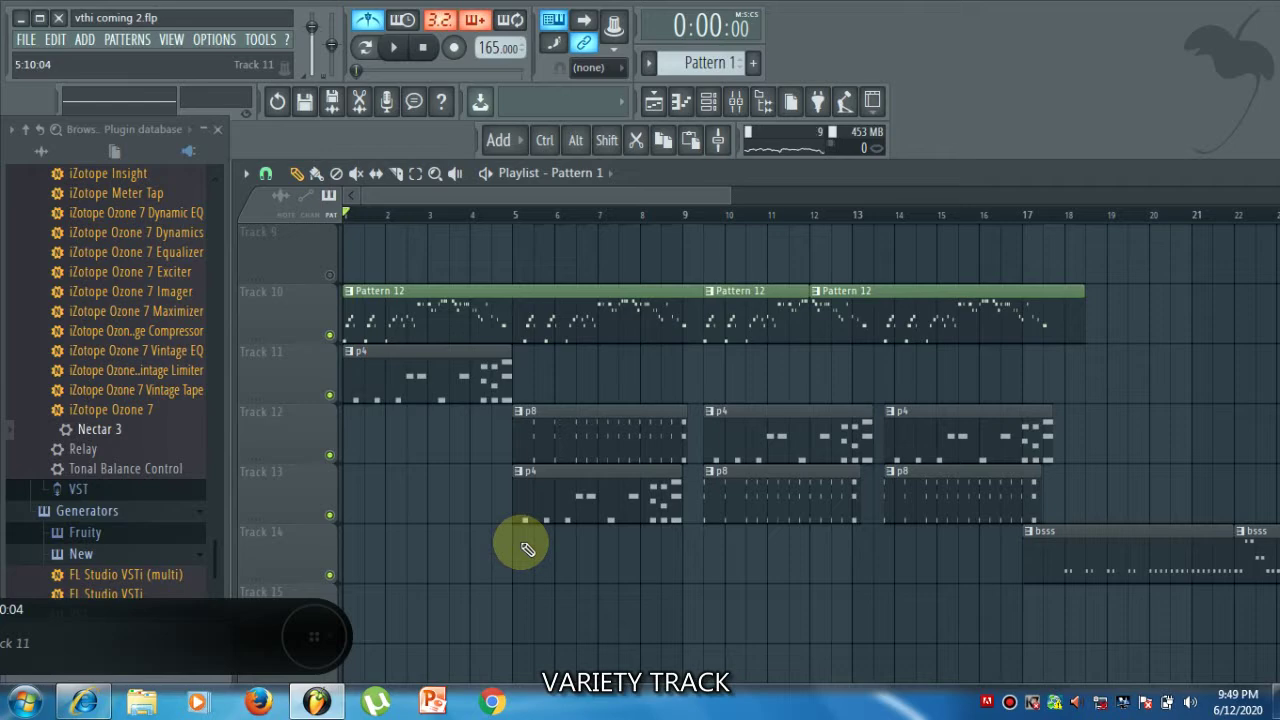
pyautogui.scroll(1, 527, 549)
pyautogui.scroll(4, 523, 540)
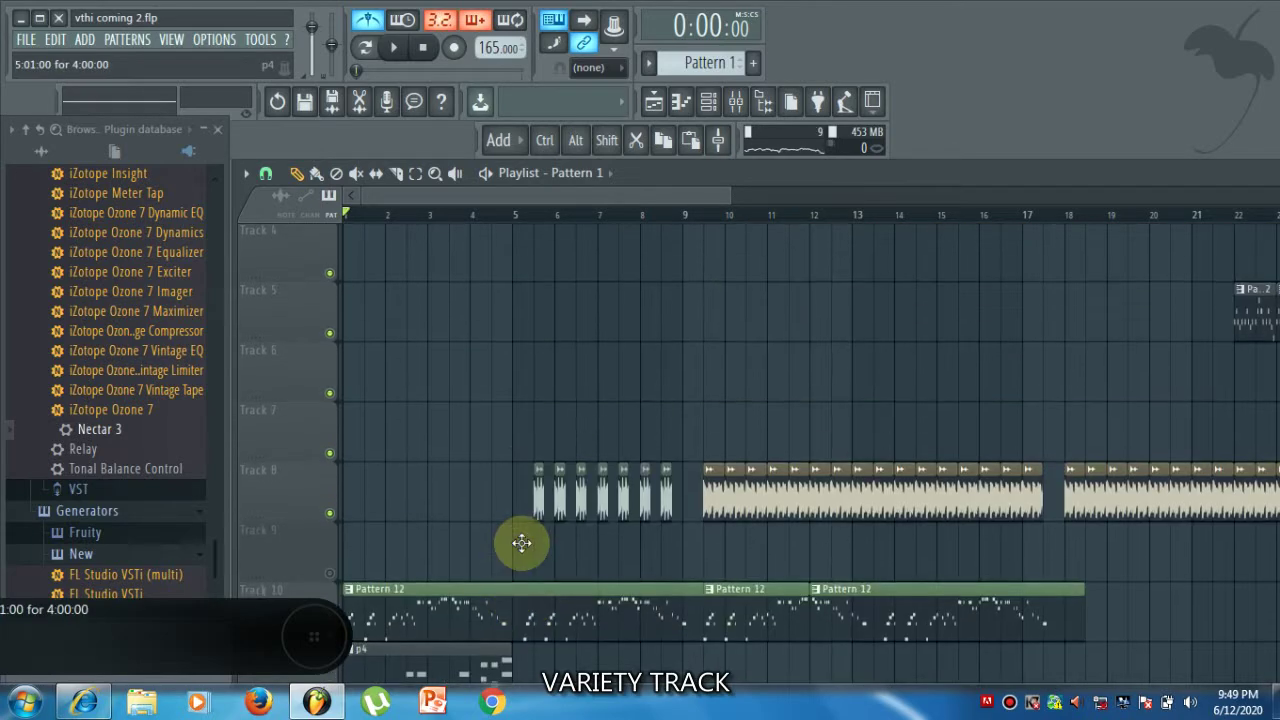
pyautogui.scroll(-2, 530, 553)
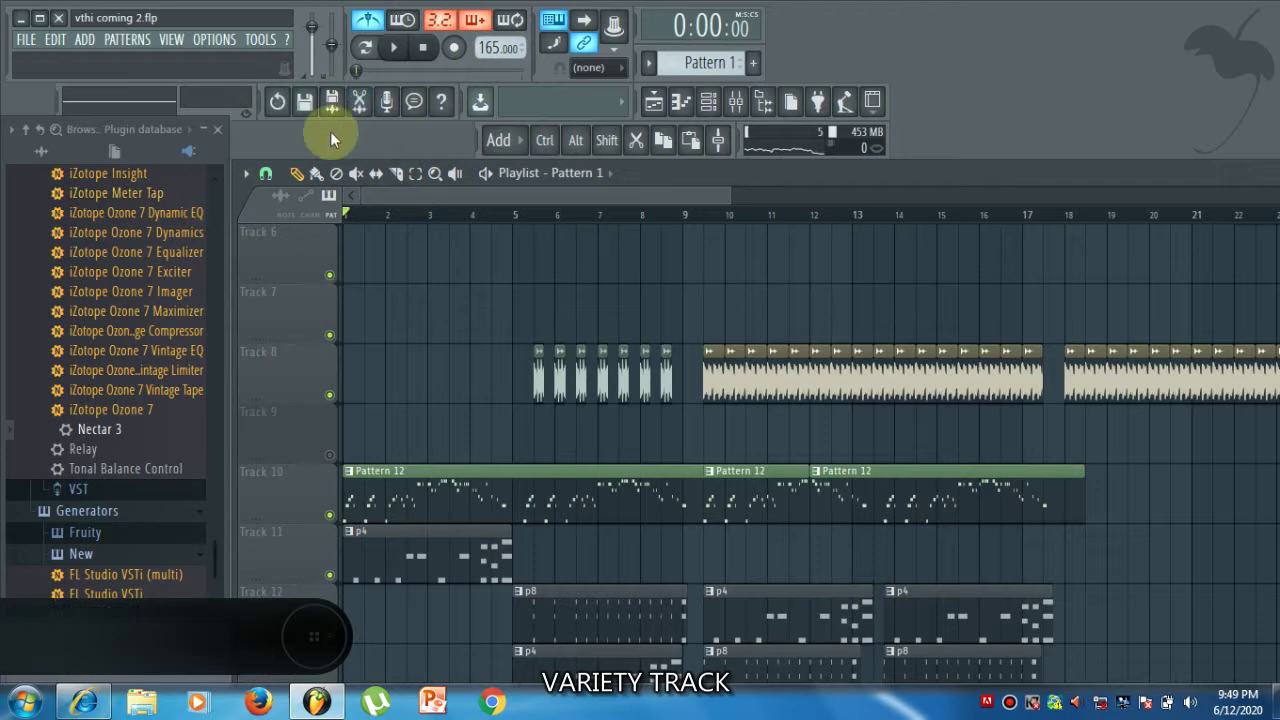
# Review the audio, general, file and current project settings, including the project's time division, and close the settings
pyautogui.click(212, 39)
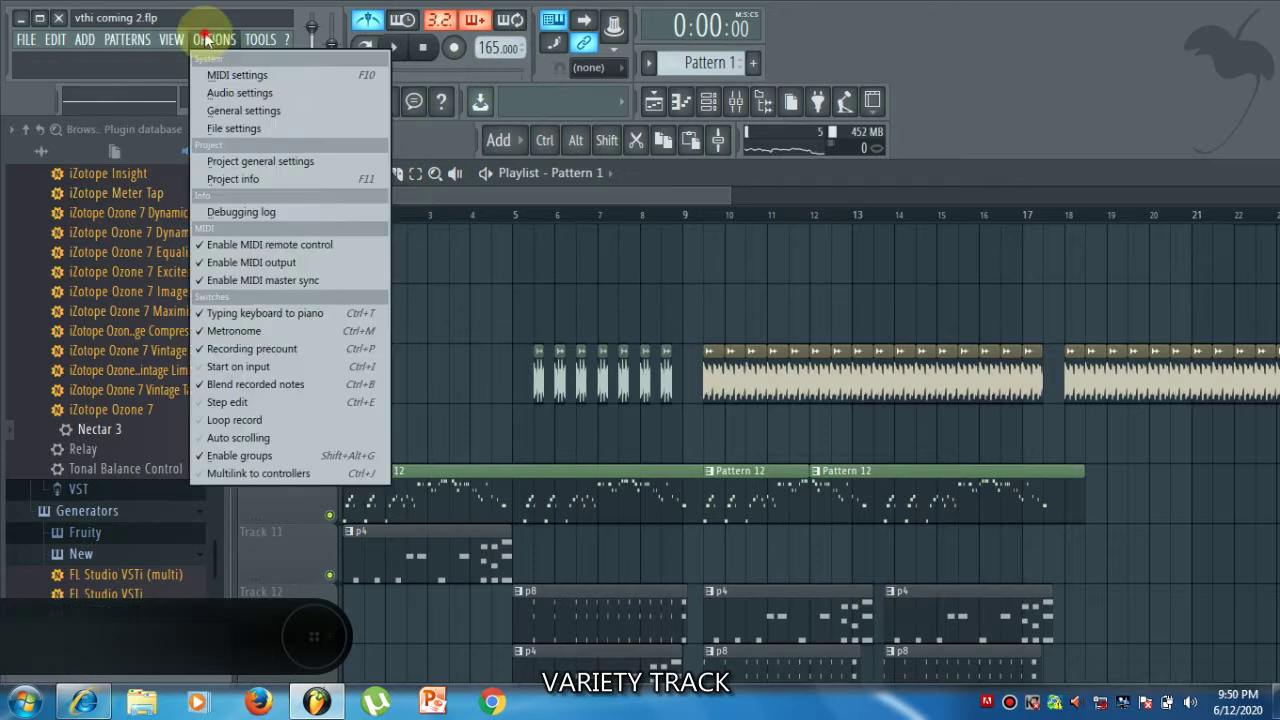
pyautogui.click(249, 91)
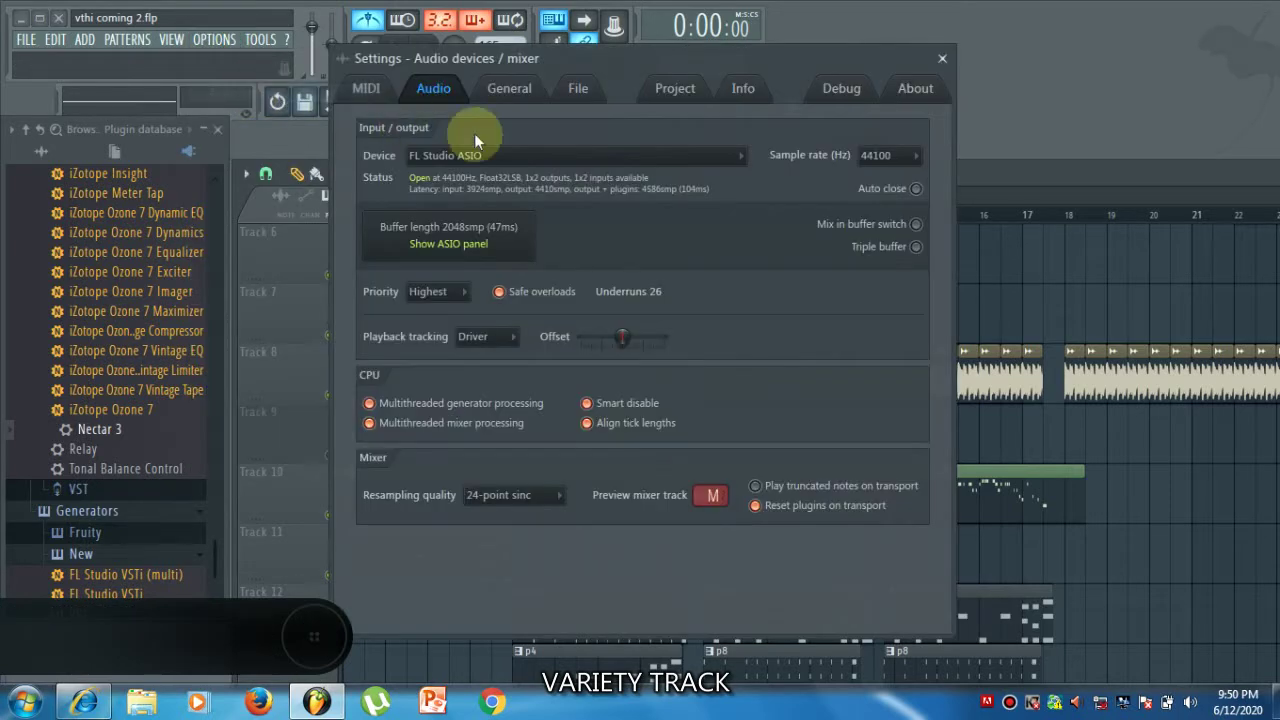
pyautogui.click(512, 90)
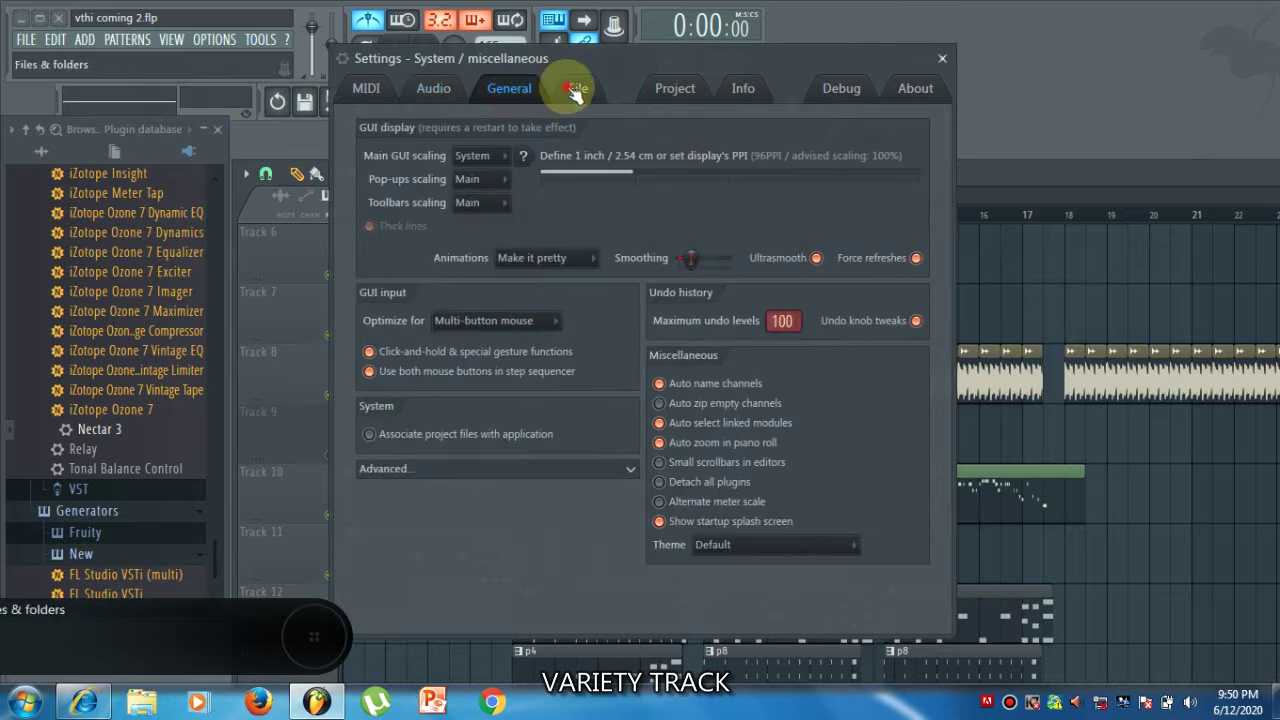
pyautogui.click(576, 90)
pyautogui.click(672, 88)
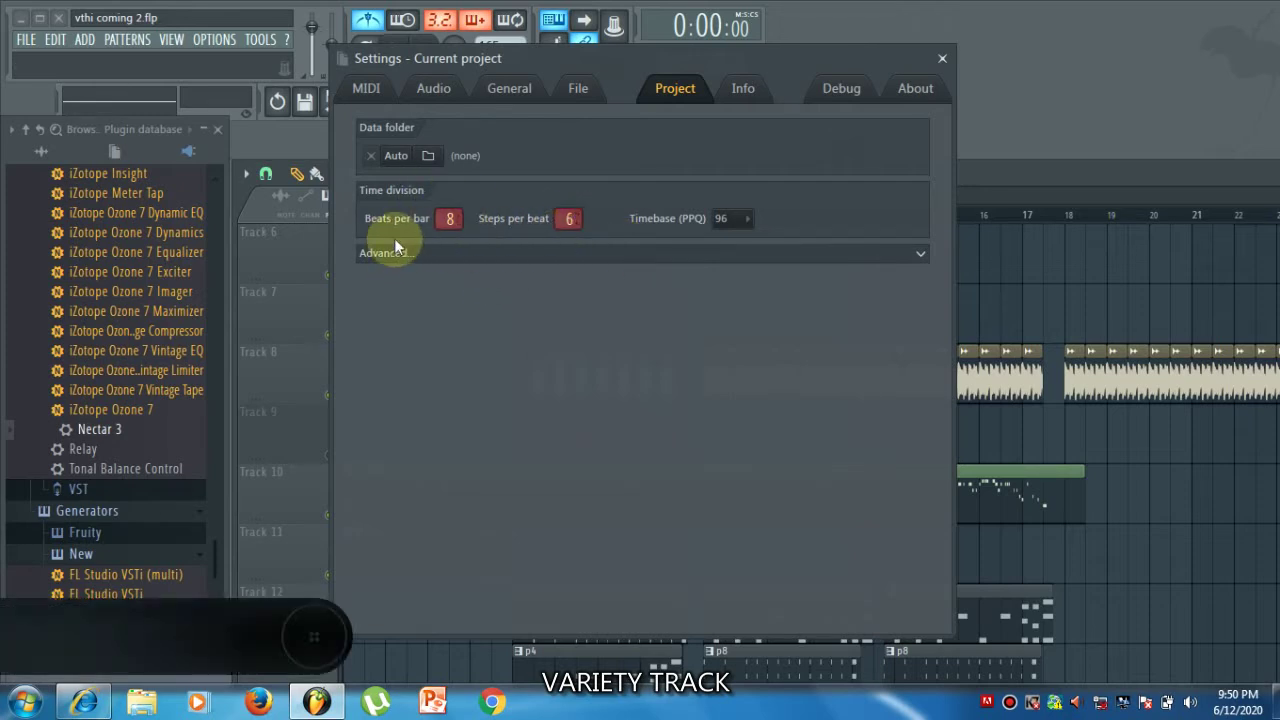
pyautogui.click(945, 60)
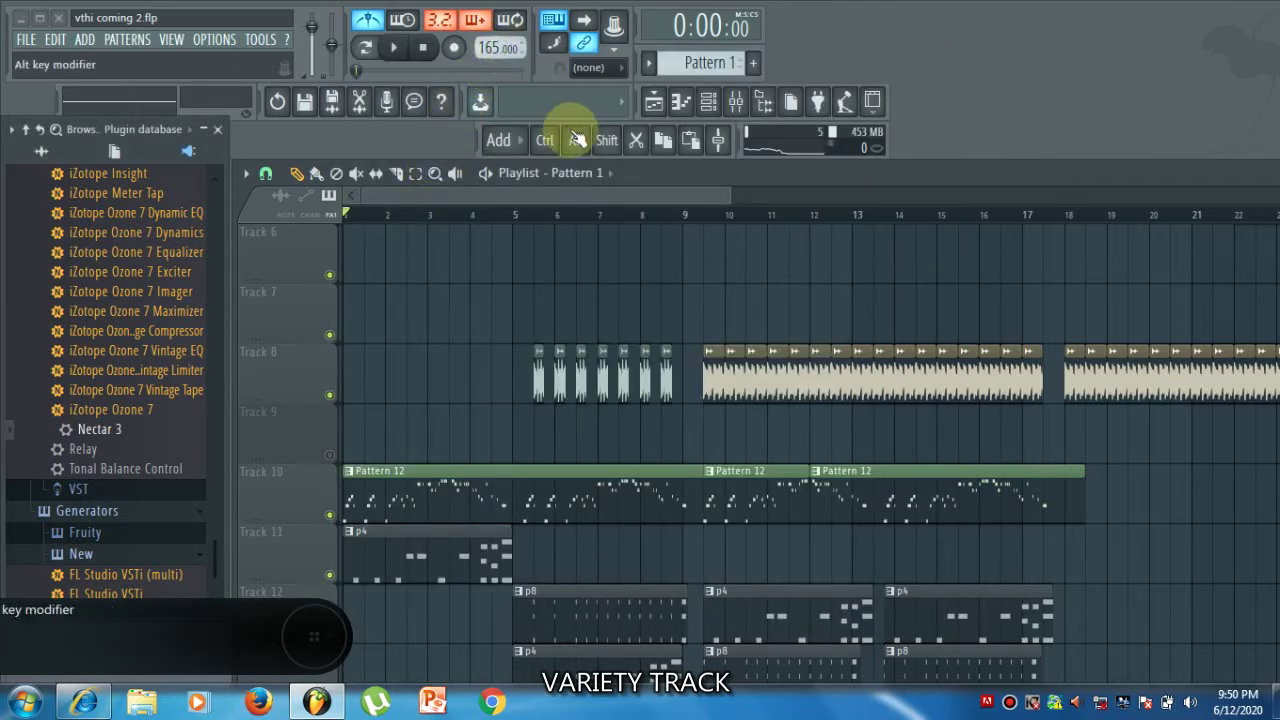
pyautogui.moveTo(673, 193); pyautogui.dragTo(695, 192)
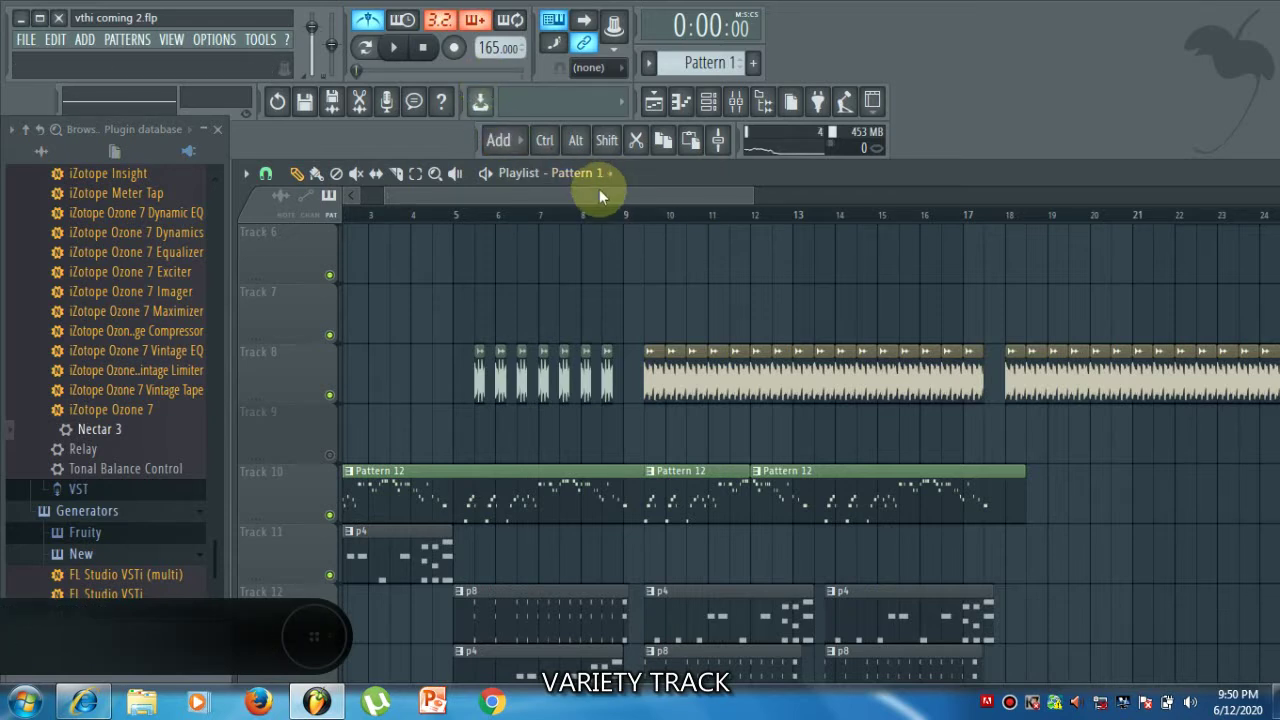
pyautogui.moveTo(599, 189); pyautogui.dragTo(362, 200)
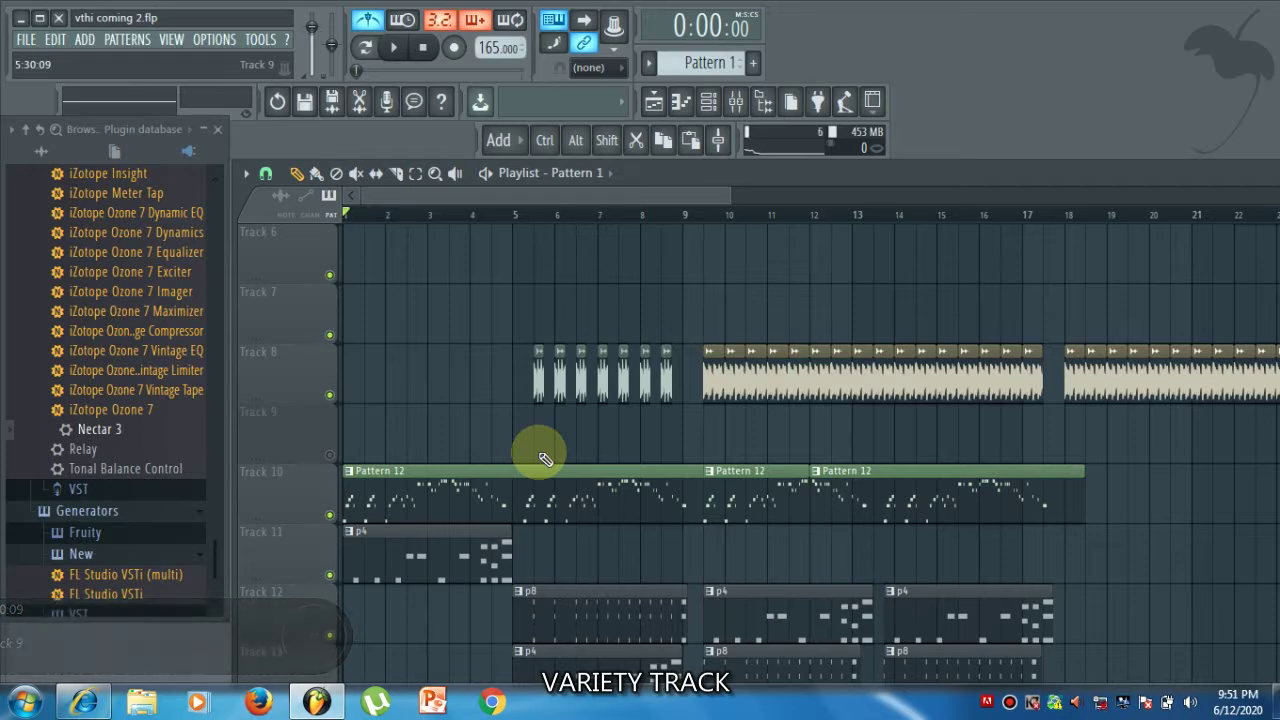
pyautogui.scroll(2, 588, 472)
pyautogui.scroll(-2, 588, 472)
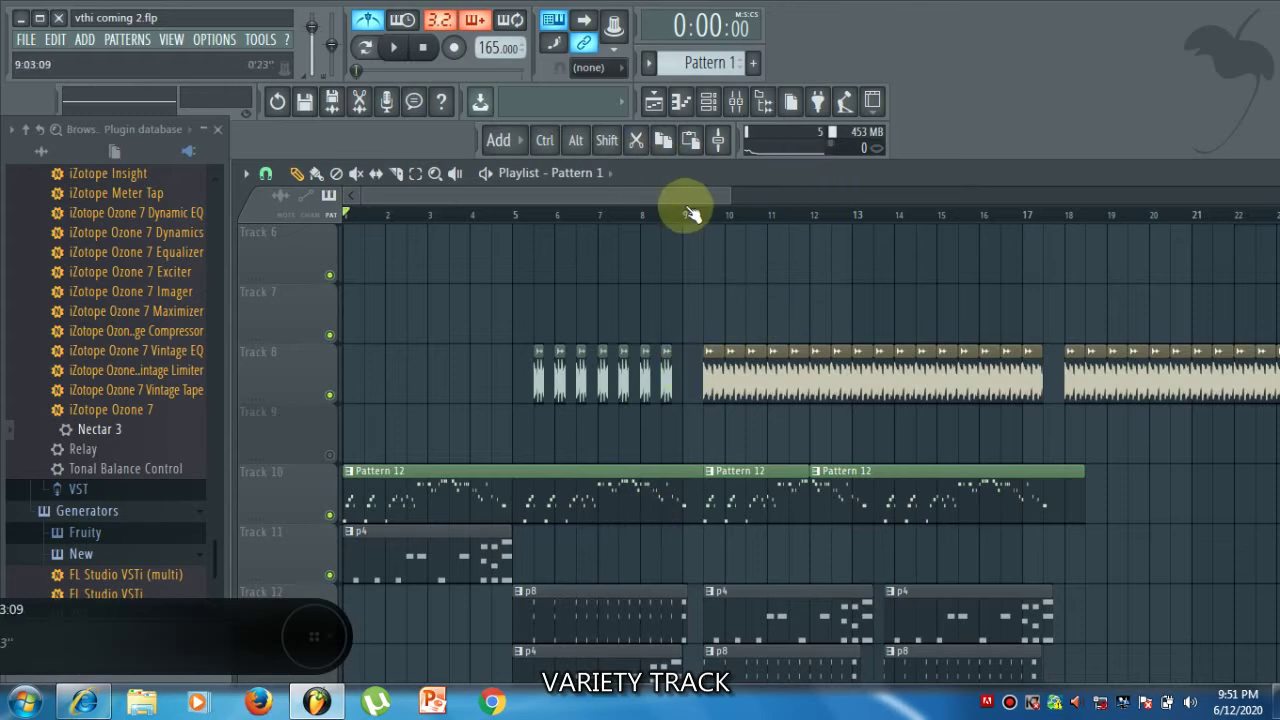
pyautogui.moveTo(733, 197); pyautogui.dragTo(768, 198)
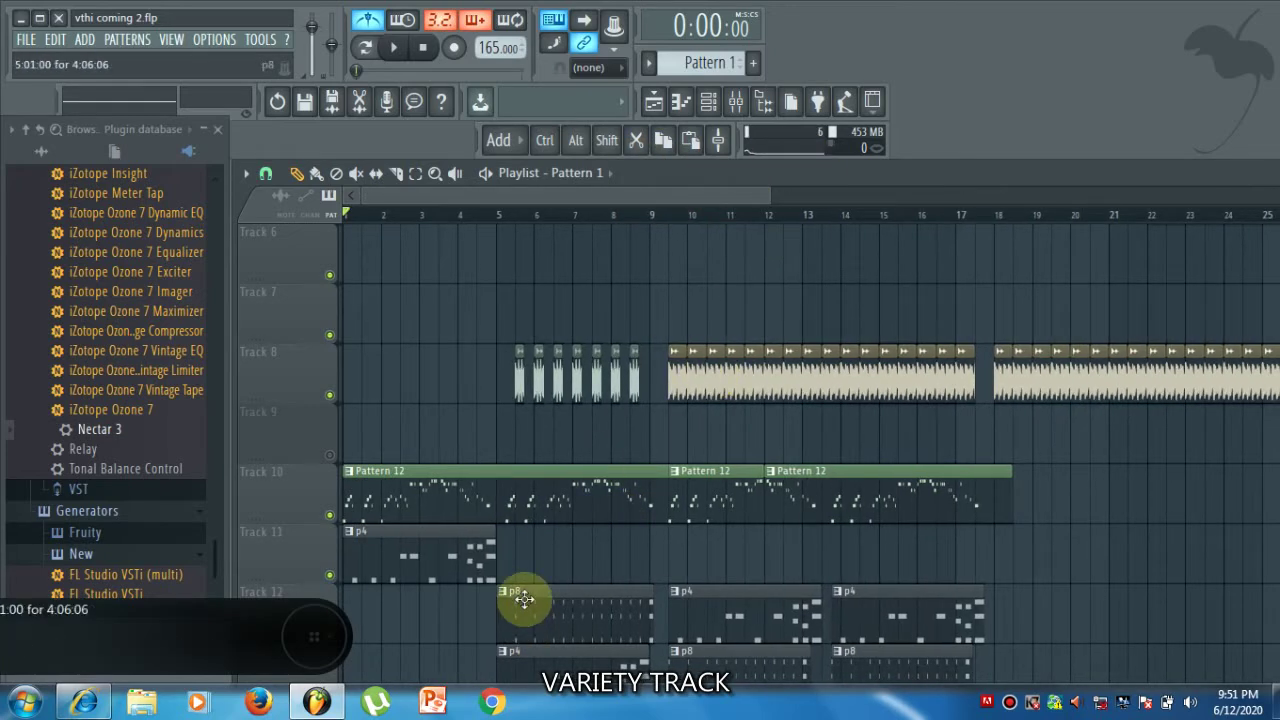
pyautogui.scroll(3, 391, 546)
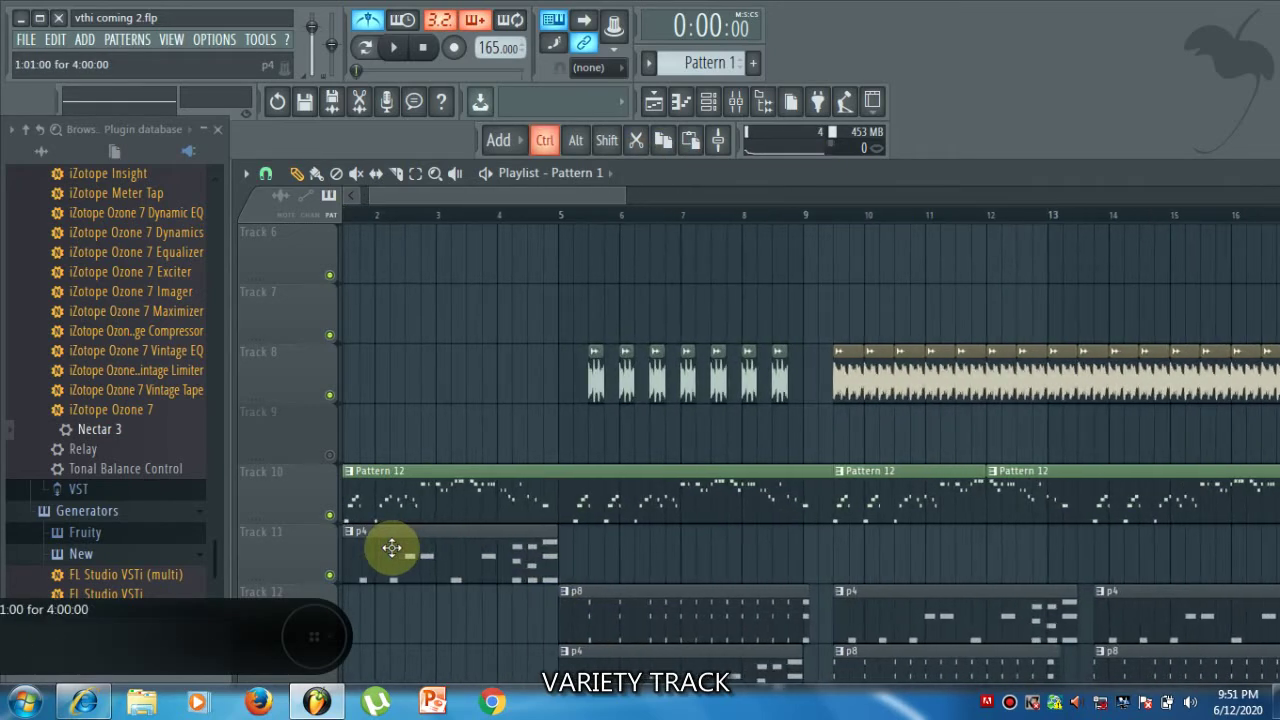
# Show the channel rack and open the Trumpet channel's Sytrus instrument, placing both windows clear for viewing
pyautogui.click(708, 102)
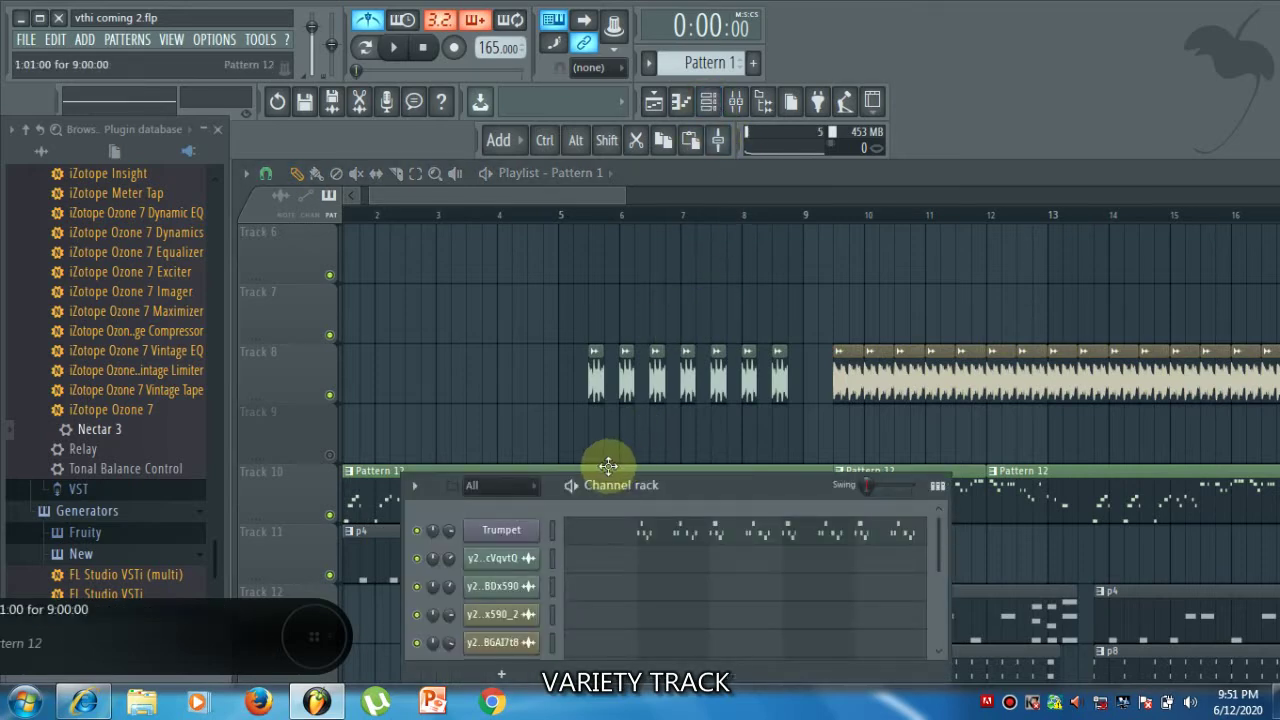
pyautogui.moveTo(673, 485); pyautogui.dragTo(649, 289)
pyautogui.click(476, 362)
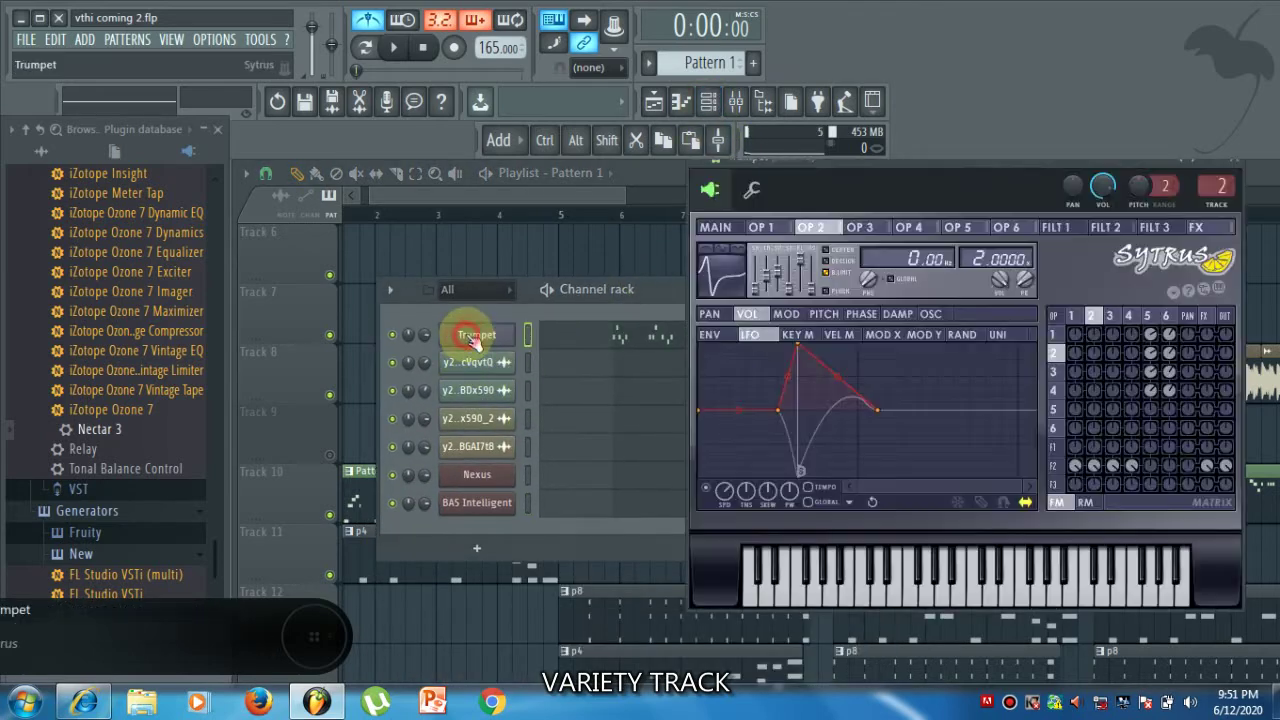
pyautogui.moveTo(897, 172); pyautogui.dragTo(651, 189)
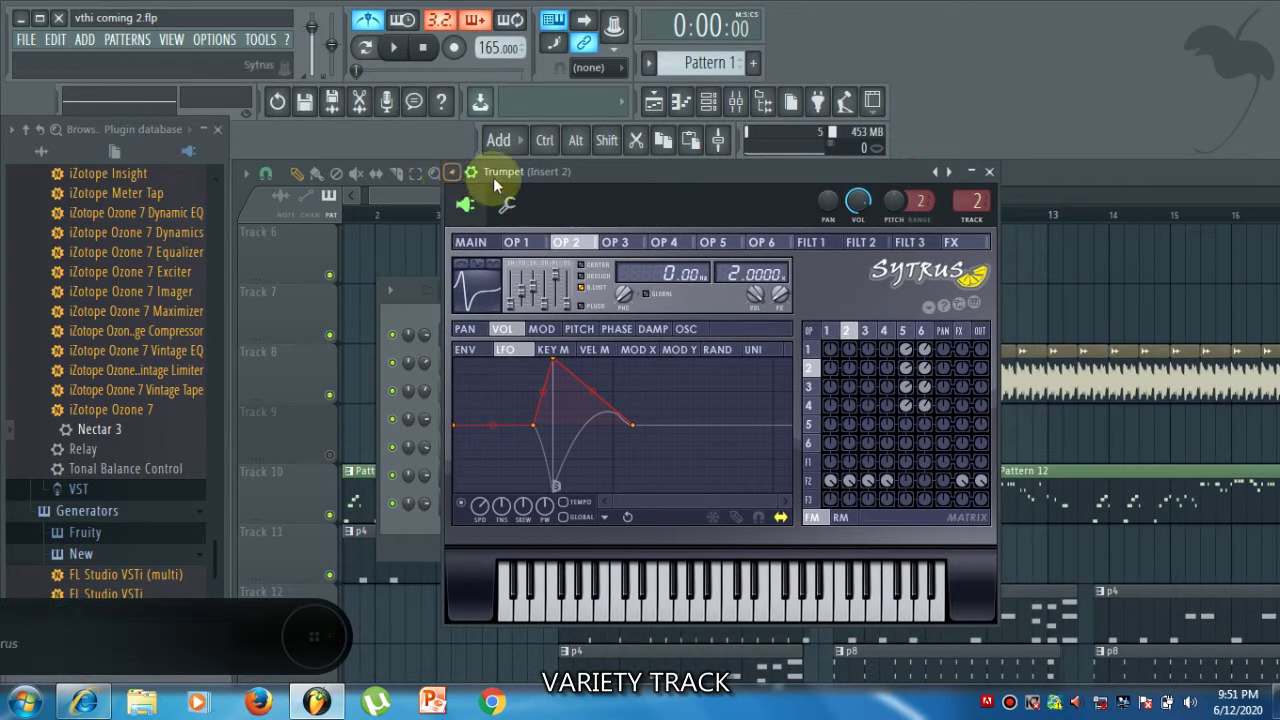
# Look through the Sytrus preset categories for the Trumpet channel, including Vocoder carriers, without choosing one, and return to the playlist
pyautogui.press('F1')
pyautogui.click(452, 173)
pyautogui.moveTo(492, 228)
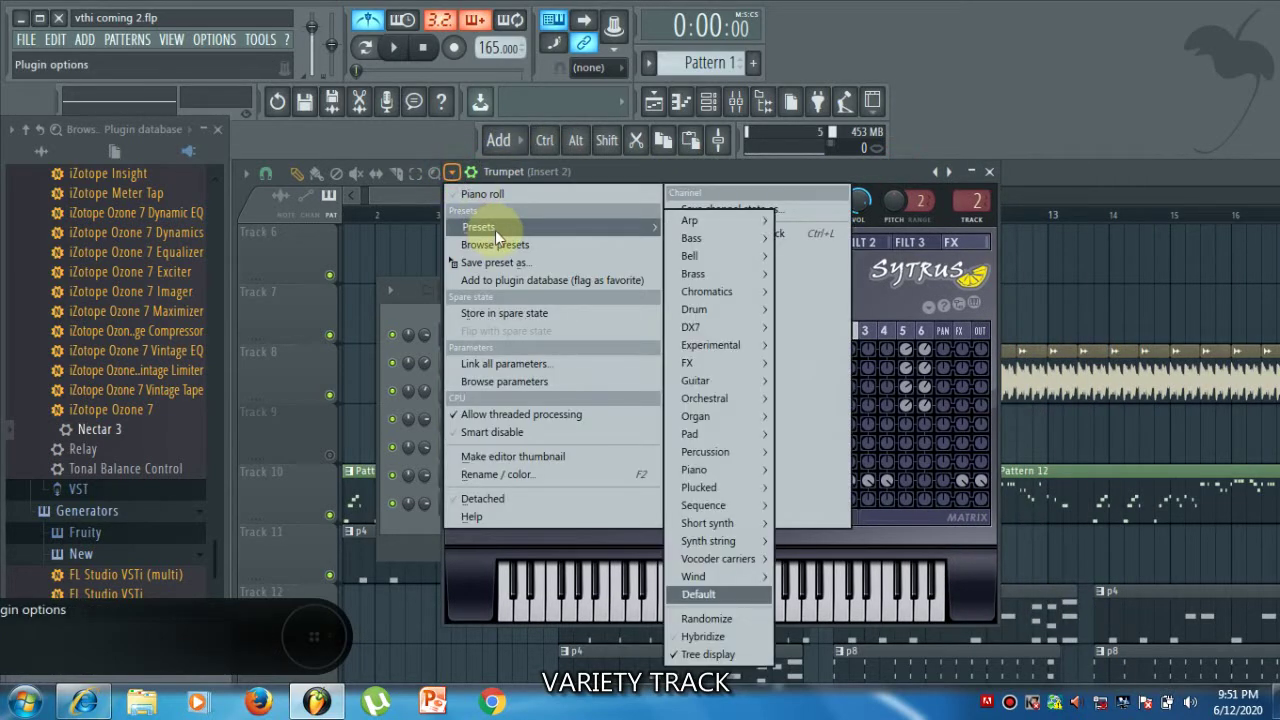
pyautogui.moveTo(733, 574)
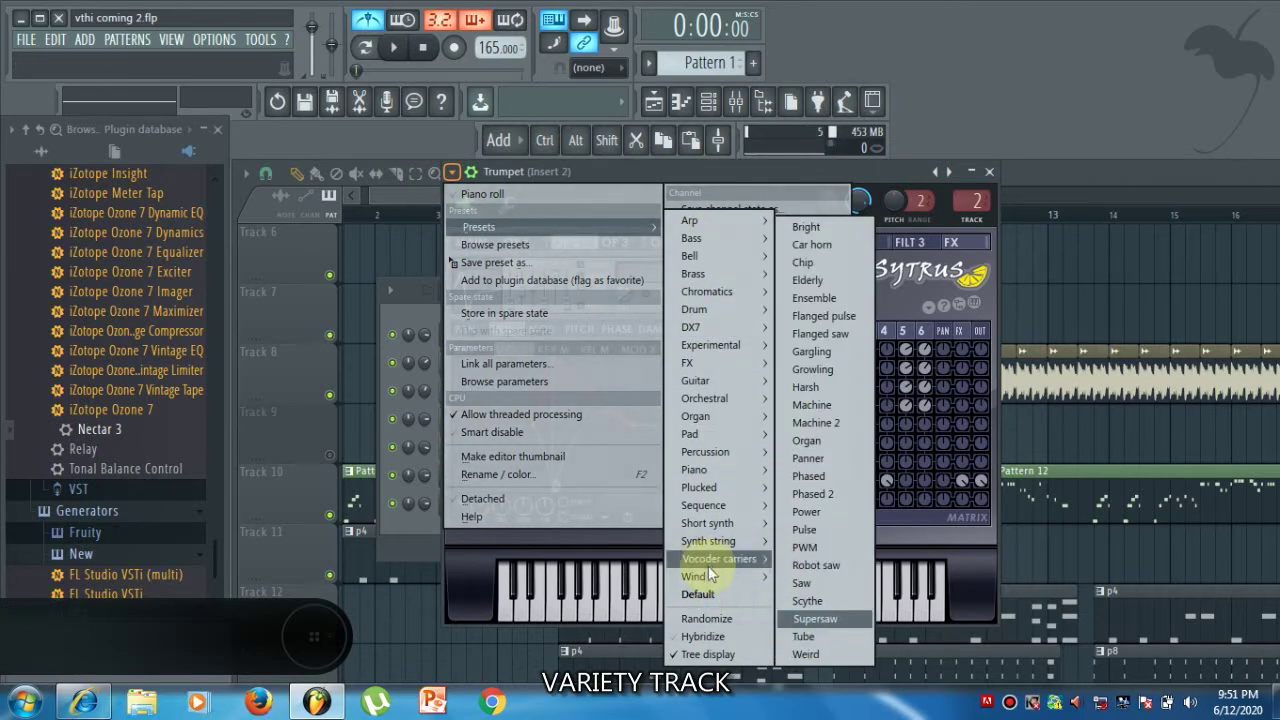
pyautogui.click(1058, 58)
pyautogui.click(988, 171)
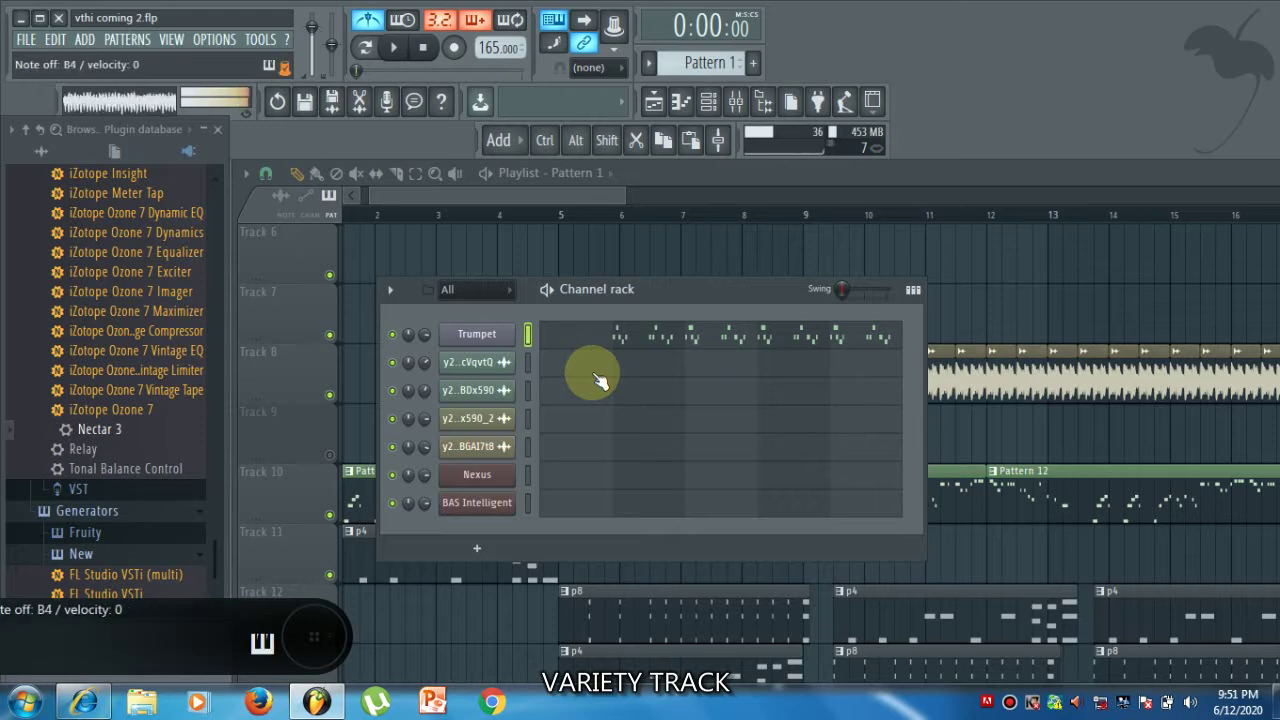
pyautogui.click(655, 101)
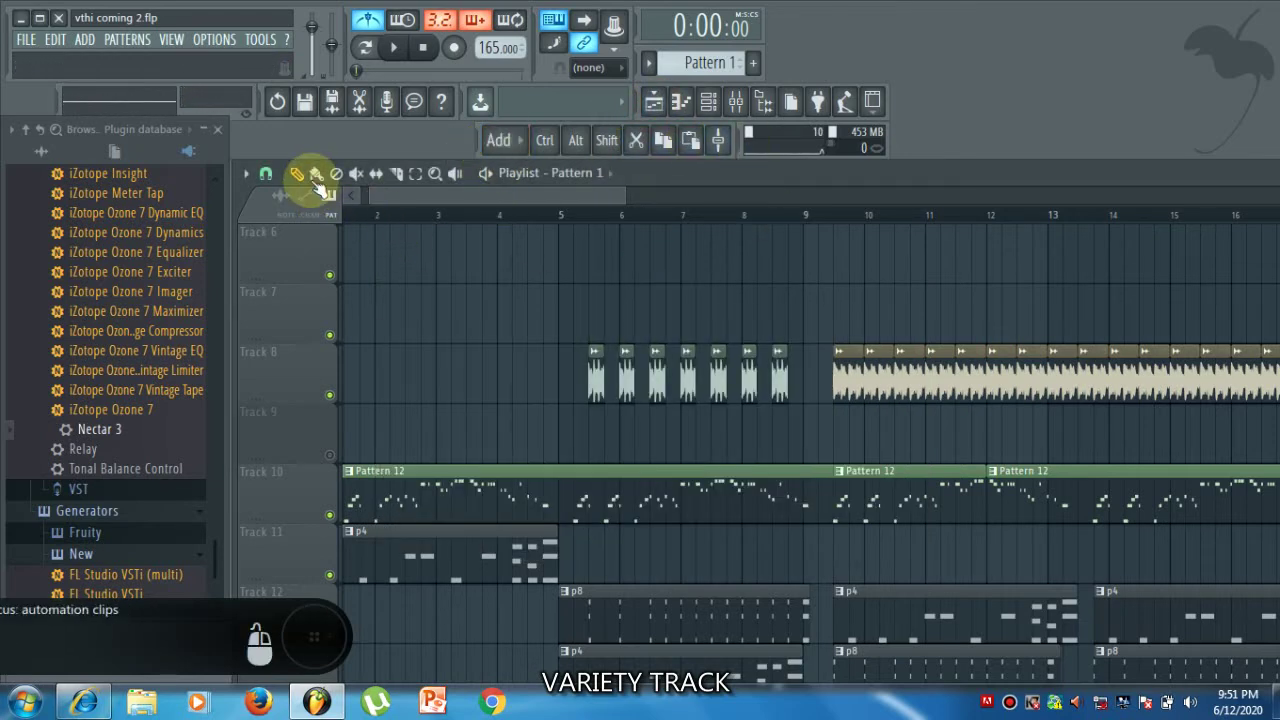
# Audition Pattern 12 on Track 10 and the short audio clips on Track 8 with the playback tool
pyautogui.click(455, 176)
pyautogui.moveTo(405, 502); pyautogui.dragTo(400, 500)
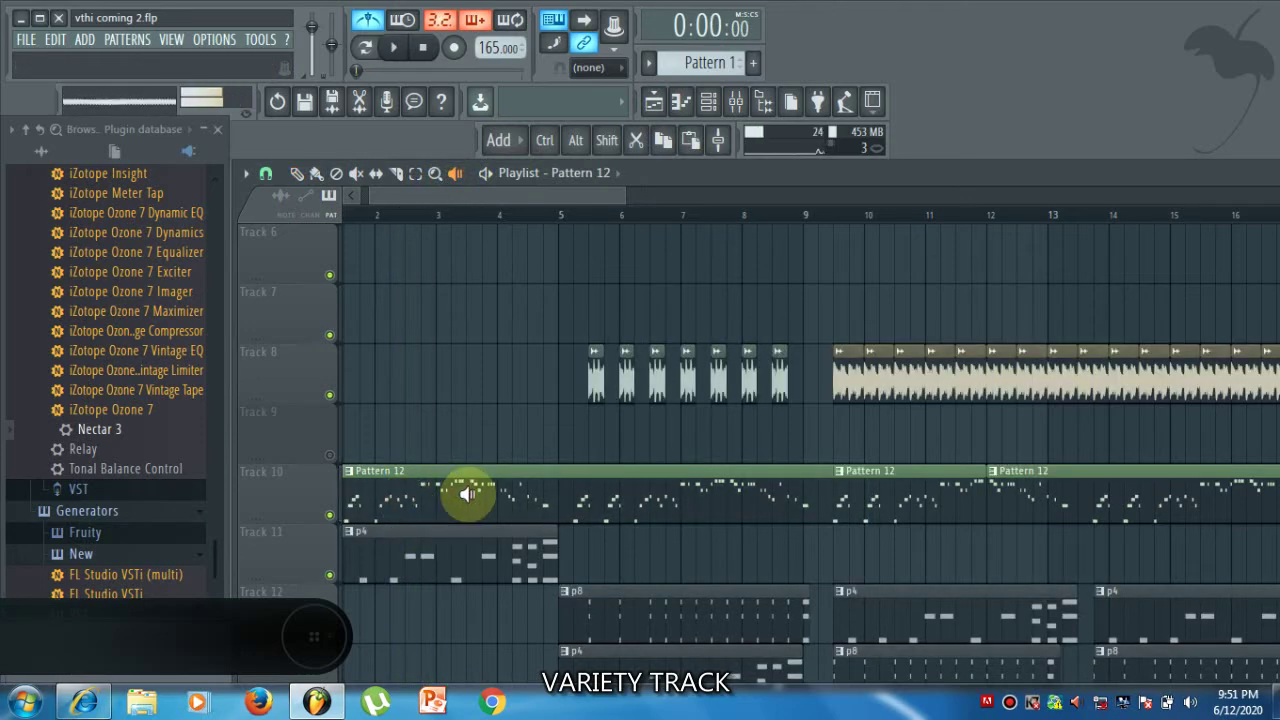
pyautogui.moveTo(597, 376); pyautogui.dragTo(651, 366)
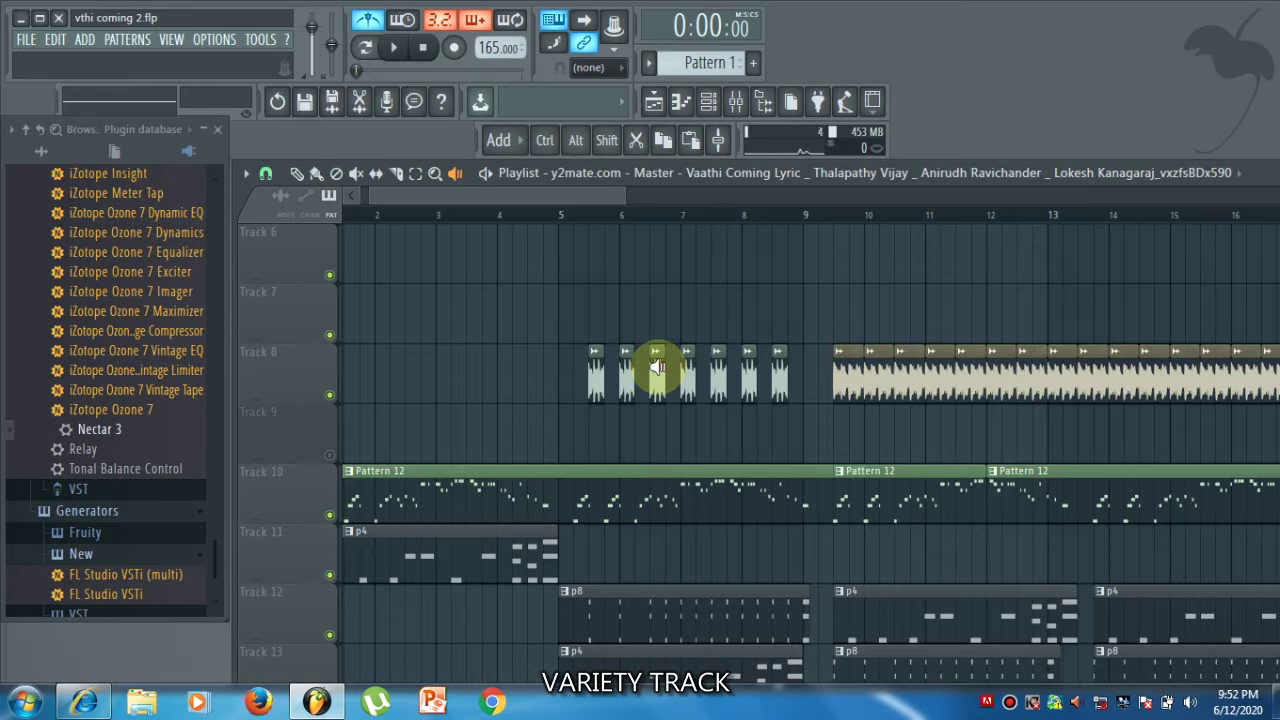
# Audition the repeated audio loop clips on Track 8 one by one, from before bar 10 to bar 11
pyautogui.click(845, 379)
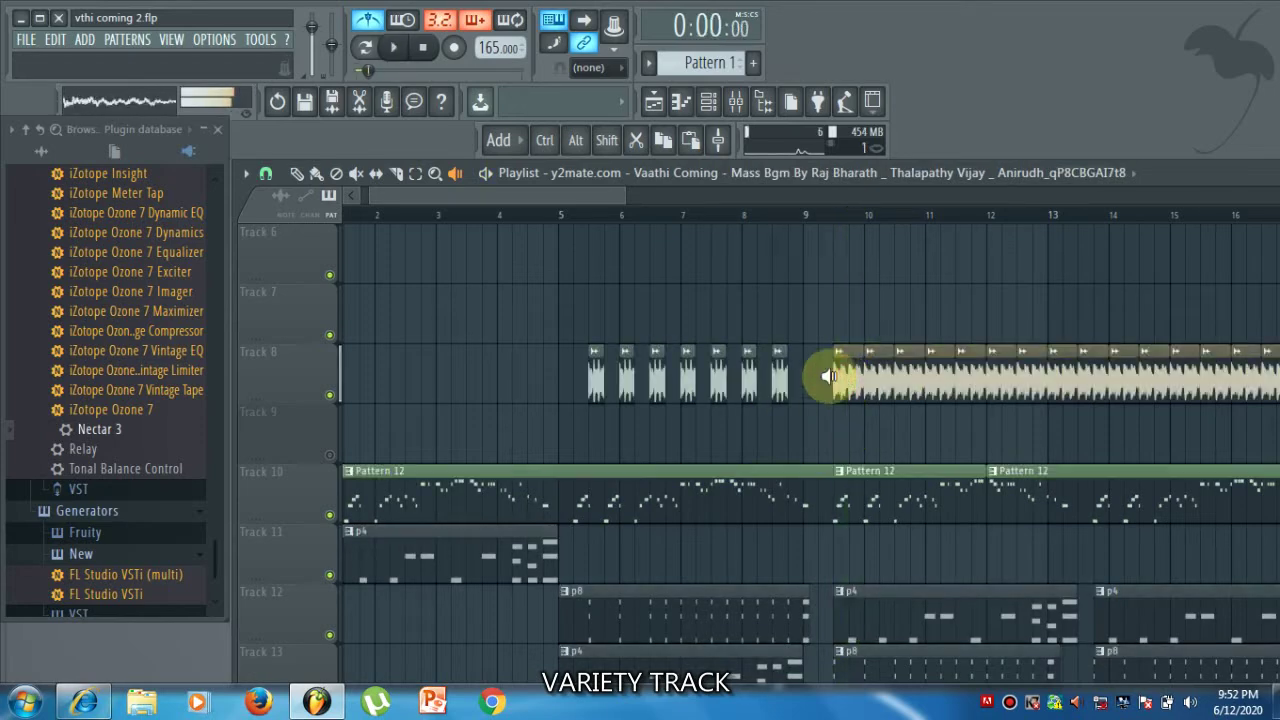
pyautogui.moveTo(491, 188); pyautogui.dragTo(558, 186)
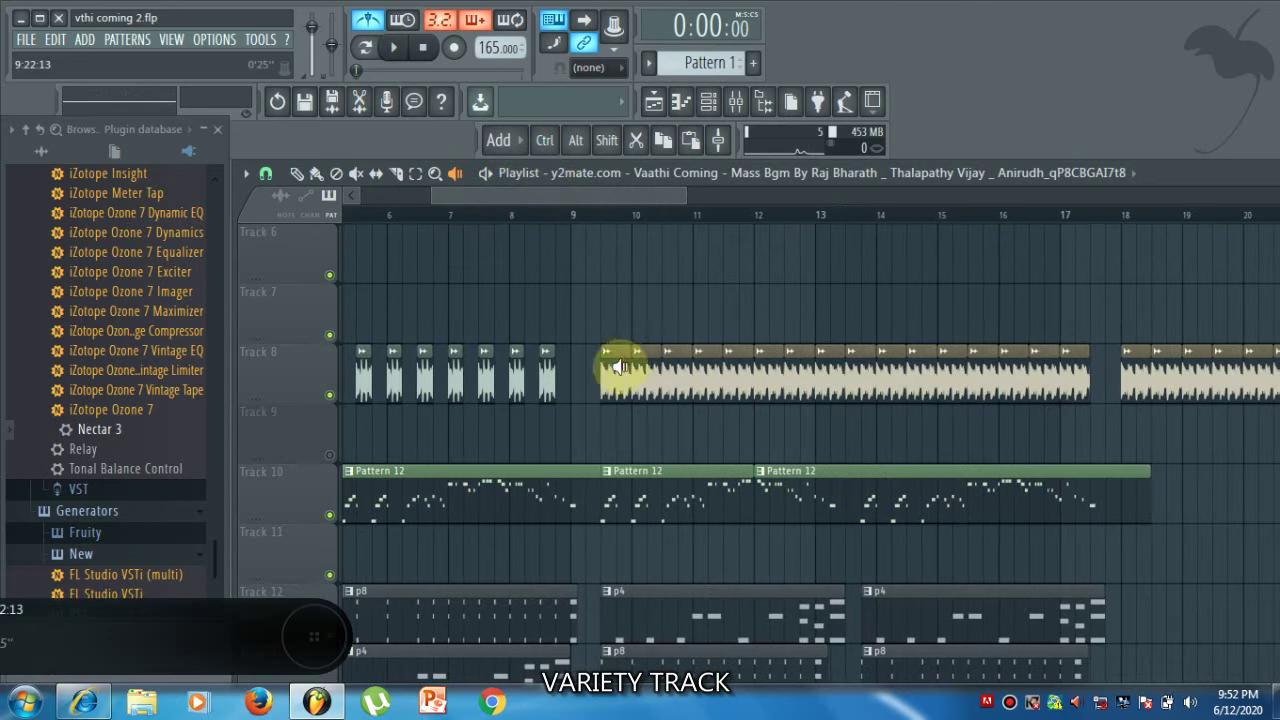
pyautogui.click(617, 368)
pyautogui.scroll(4, 607, 372)
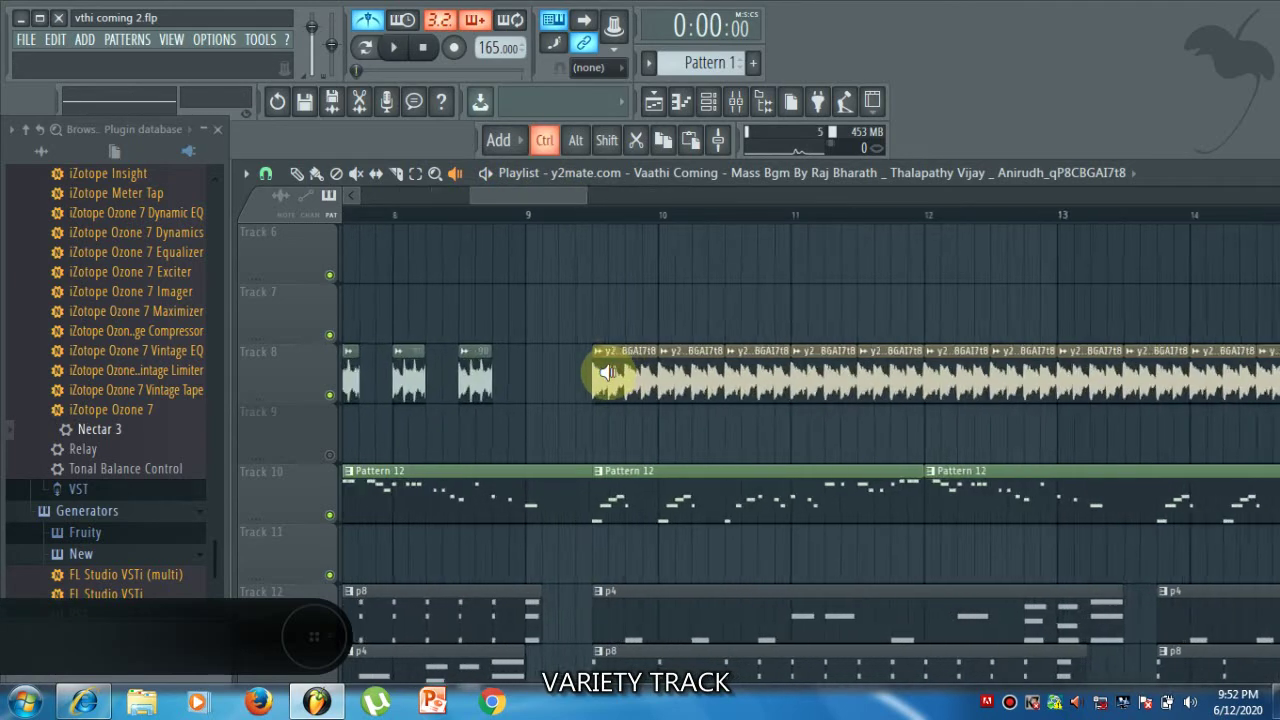
pyautogui.click(600, 371)
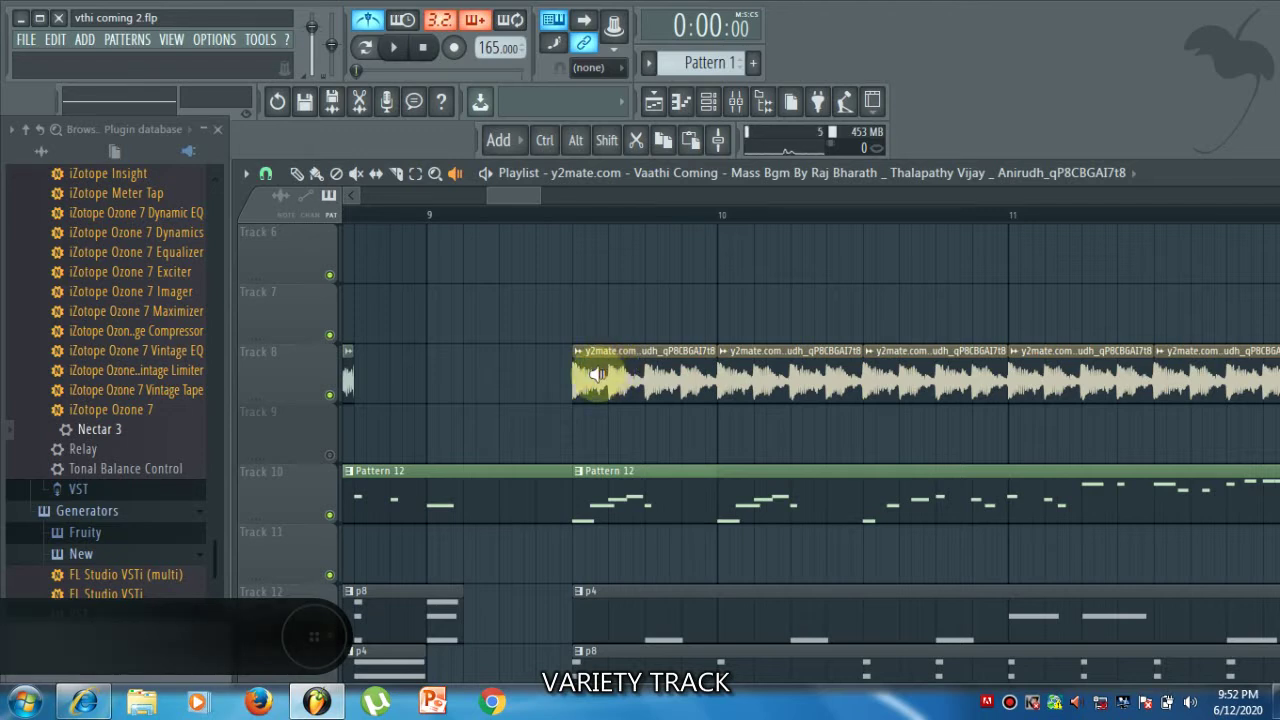
pyautogui.click(597, 372)
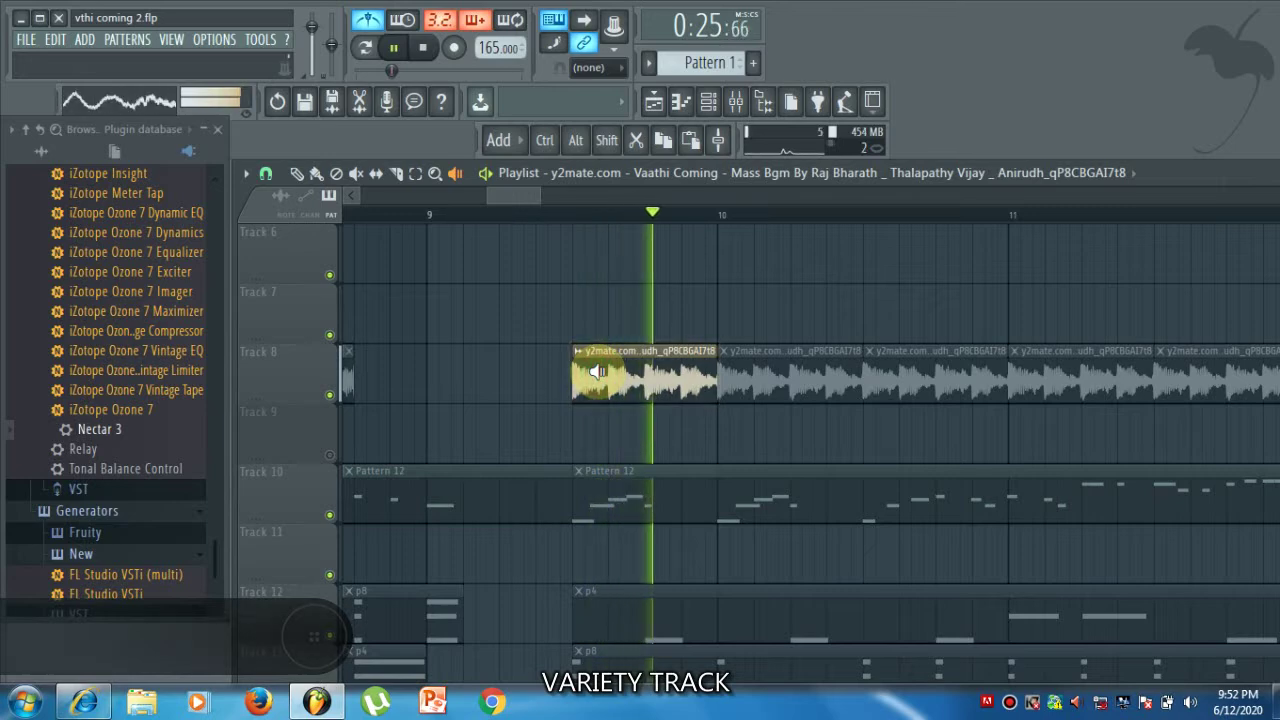
pyautogui.click(755, 383)
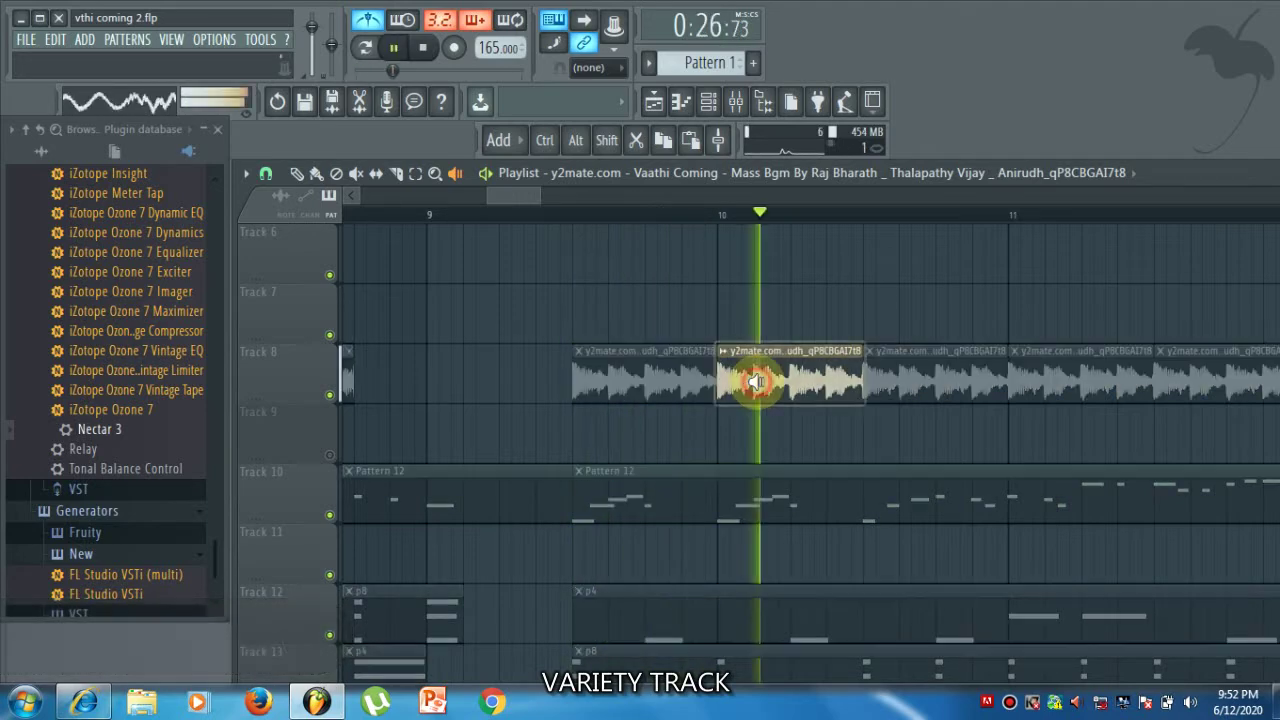
pyautogui.click(871, 380)
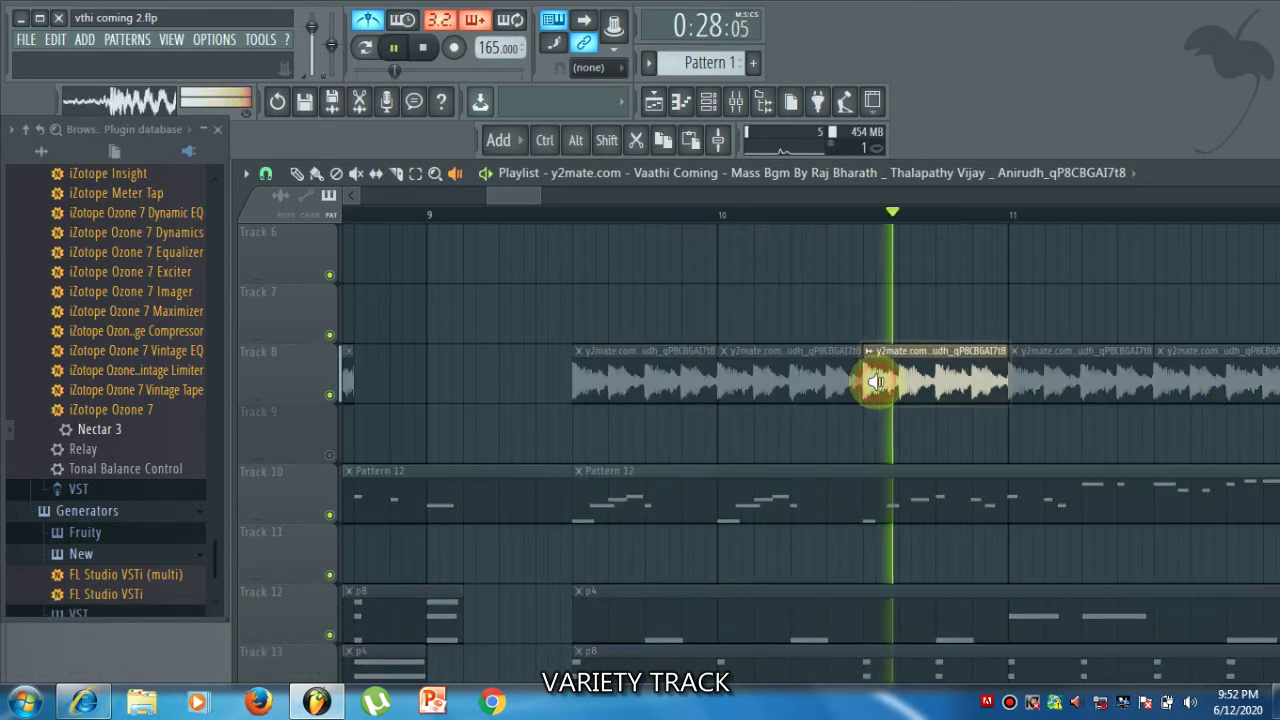
pyautogui.click(1025, 383)
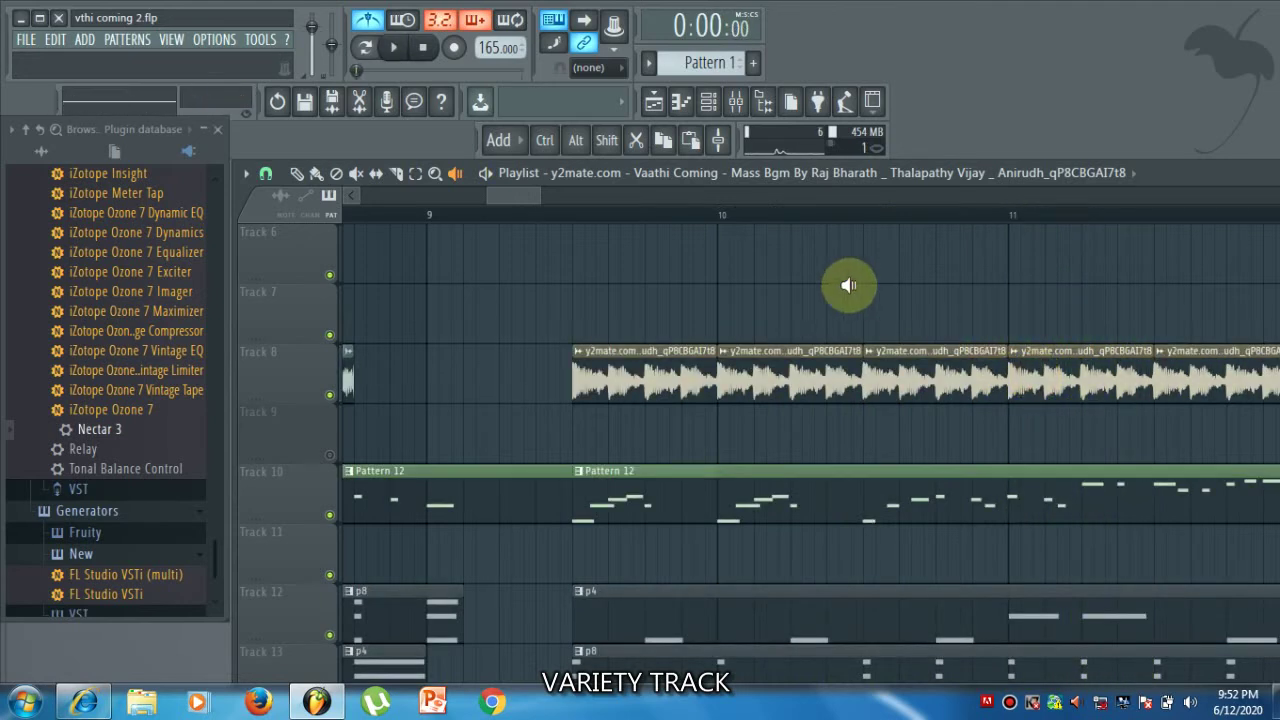
# Audition the Pattern 12 melody clips on Track 10 from the beginning of the song to about bar 13
pyautogui.scroll(-5, 883, 348)
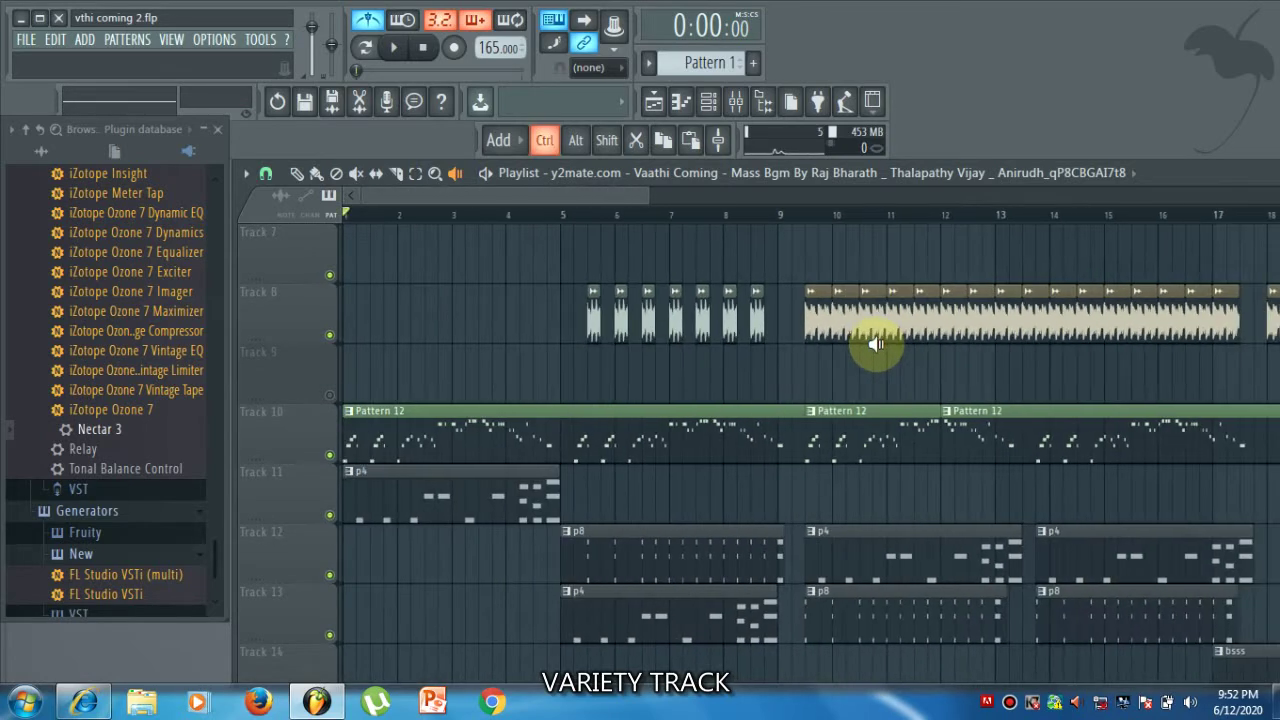
pyautogui.moveTo(580, 196); pyautogui.dragTo(520, 174)
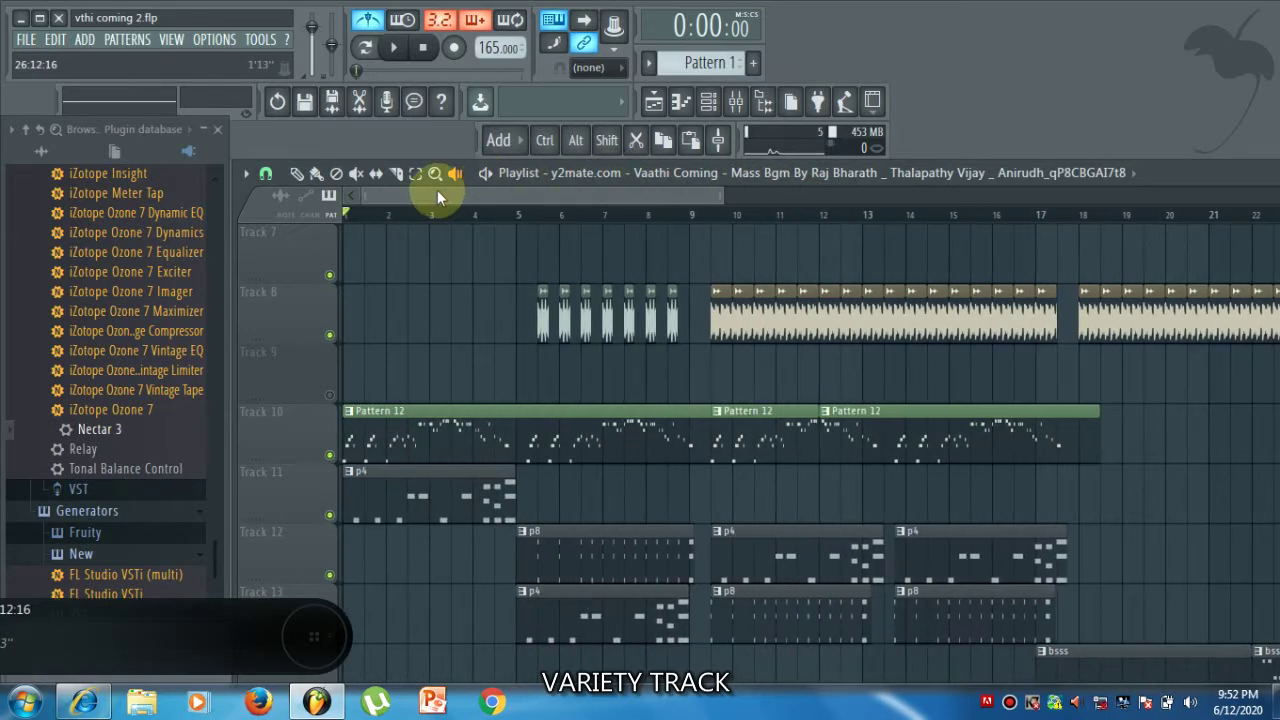
pyautogui.click(408, 418)
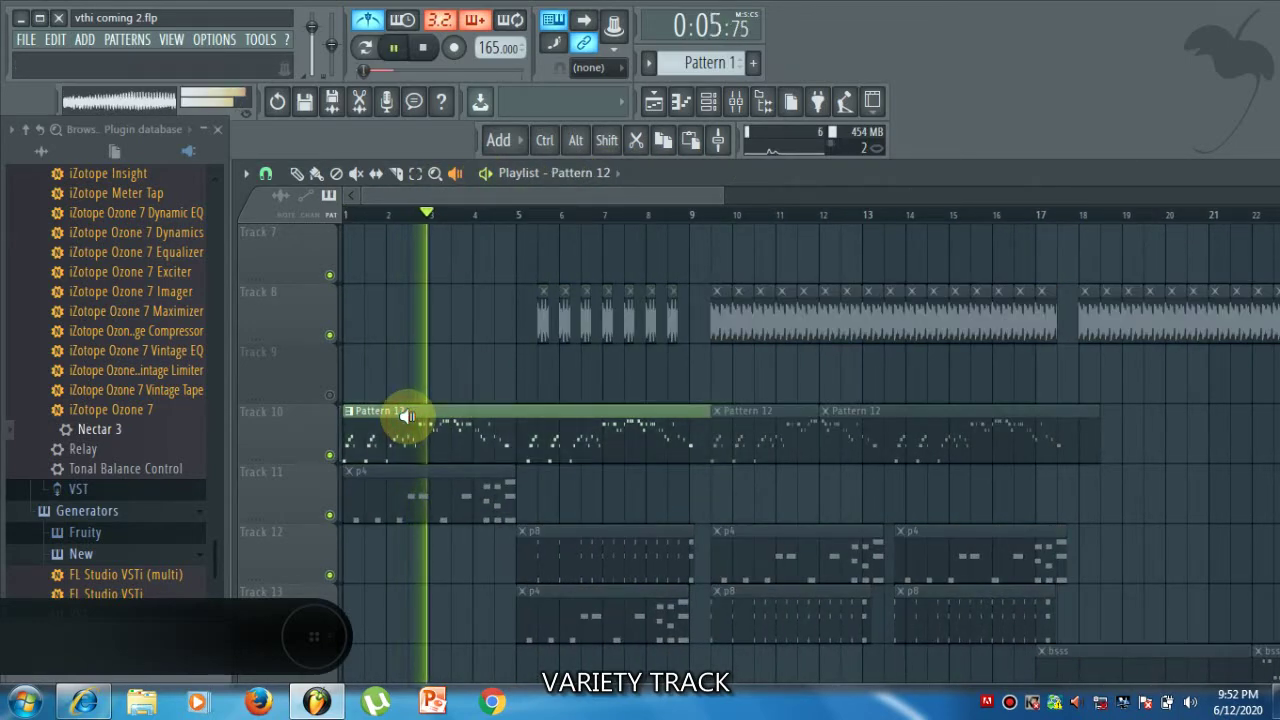
pyautogui.press('space')
pyautogui.moveTo(608, 434); pyautogui.dragTo(610, 434)
pyautogui.moveTo(795, 430); pyautogui.dragTo(882, 419)
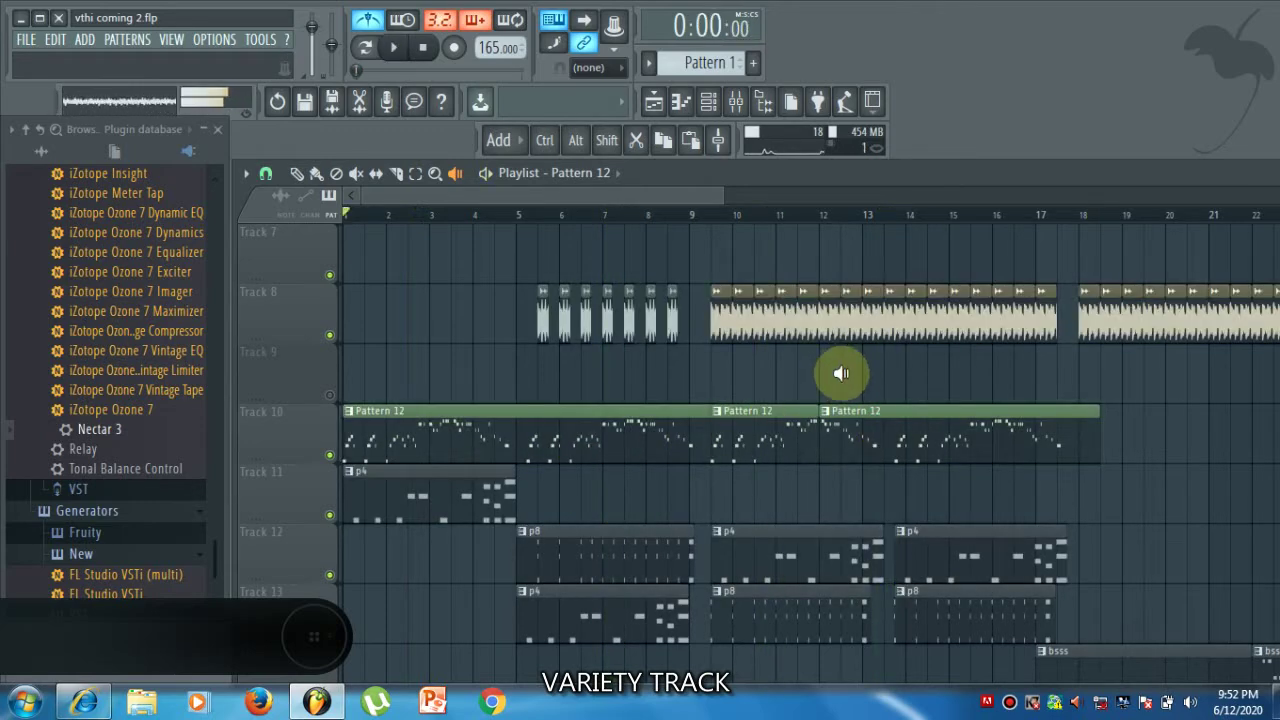
# Audition the p4 pattern clip at the start of Track 11
pyautogui.scroll(4, 840, 373)
pyautogui.scroll(-4, 846, 373)
pyautogui.moveTo(363, 510); pyautogui.dragTo(364, 510)
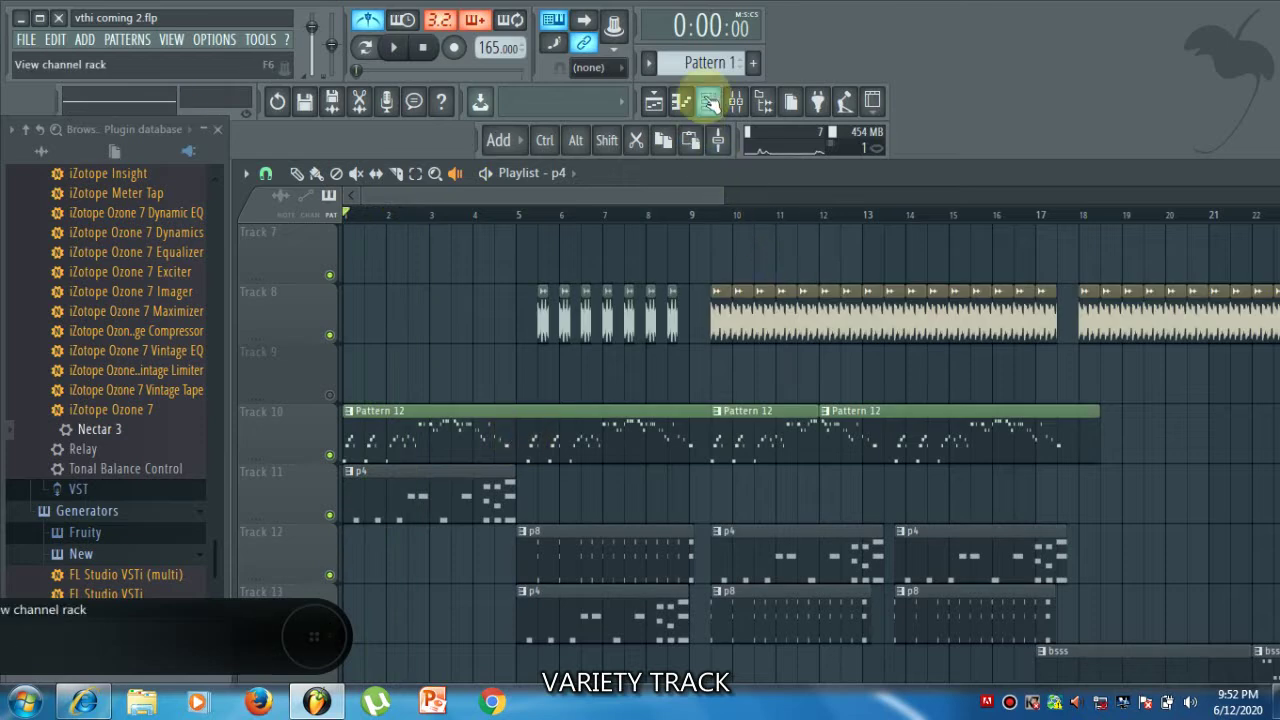
# Review the instrument channels in the channel rack, and return to the playlist
pyautogui.click(714, 97)
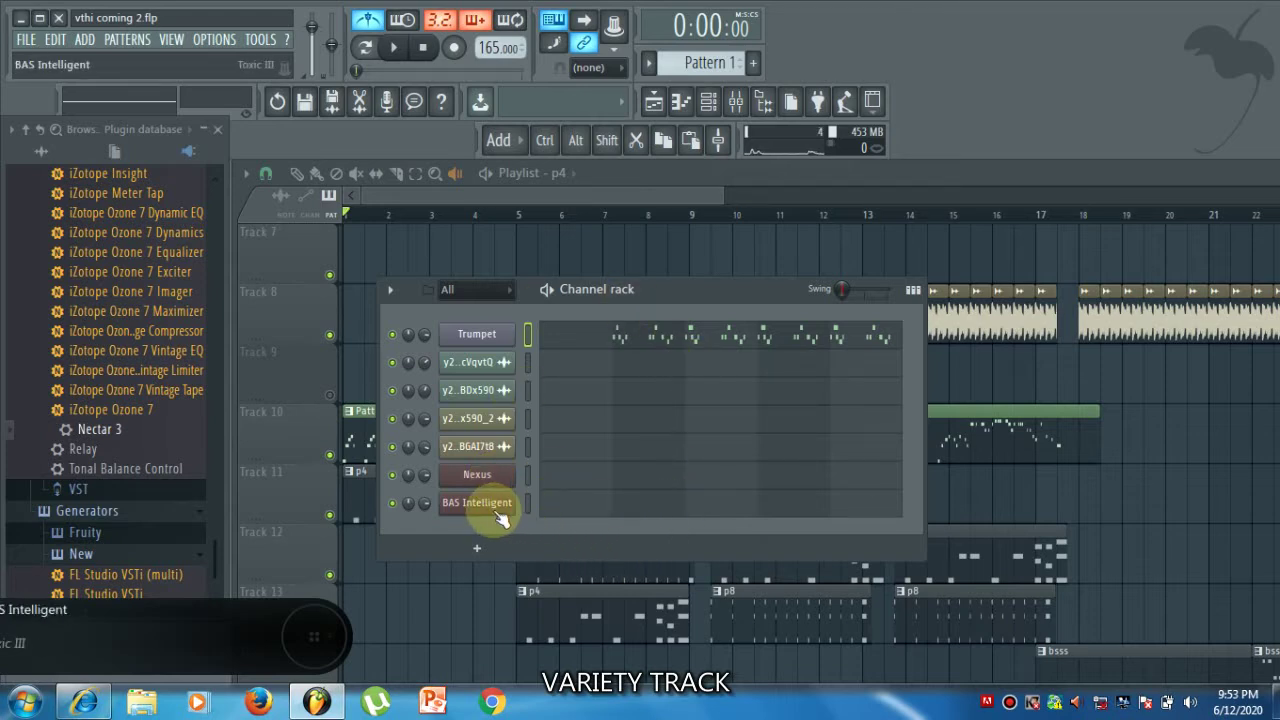
pyautogui.click(653, 104)
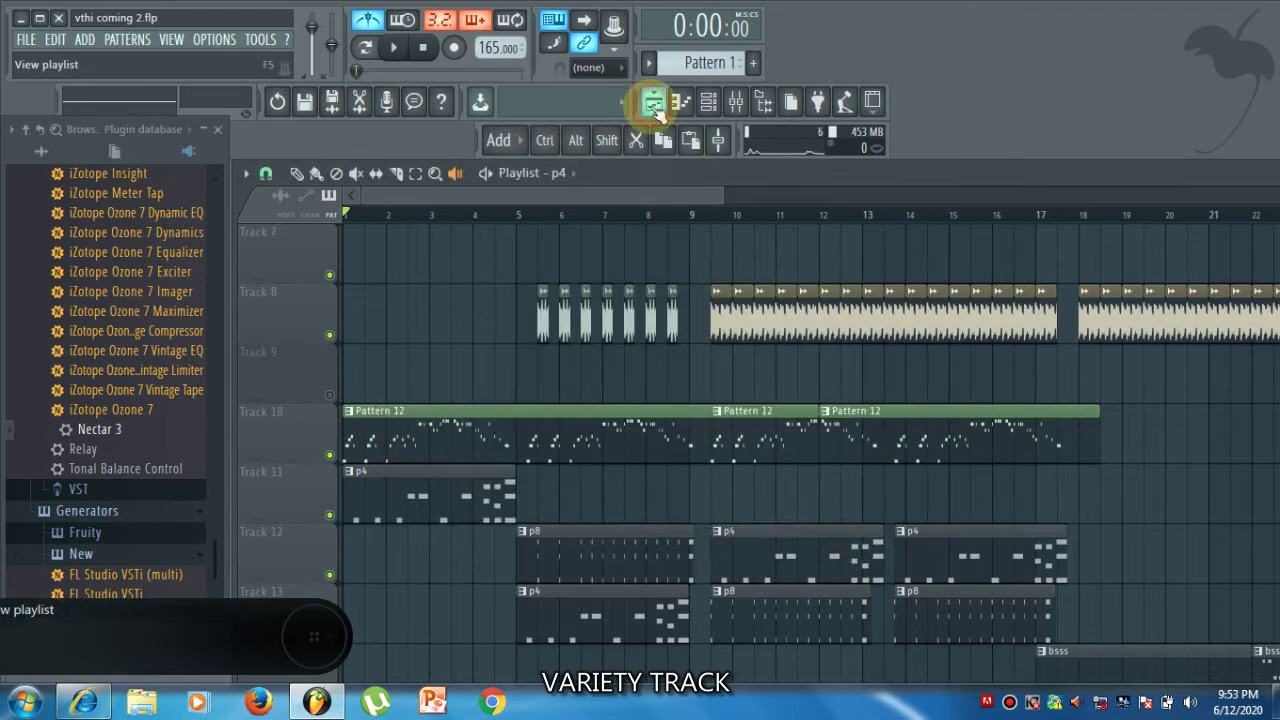
# Browse the Packs folder in the browser down to the Bass presets under Instruments
pyautogui.scroll(-1, 115, 428)
pyautogui.scroll(5, 118, 422)
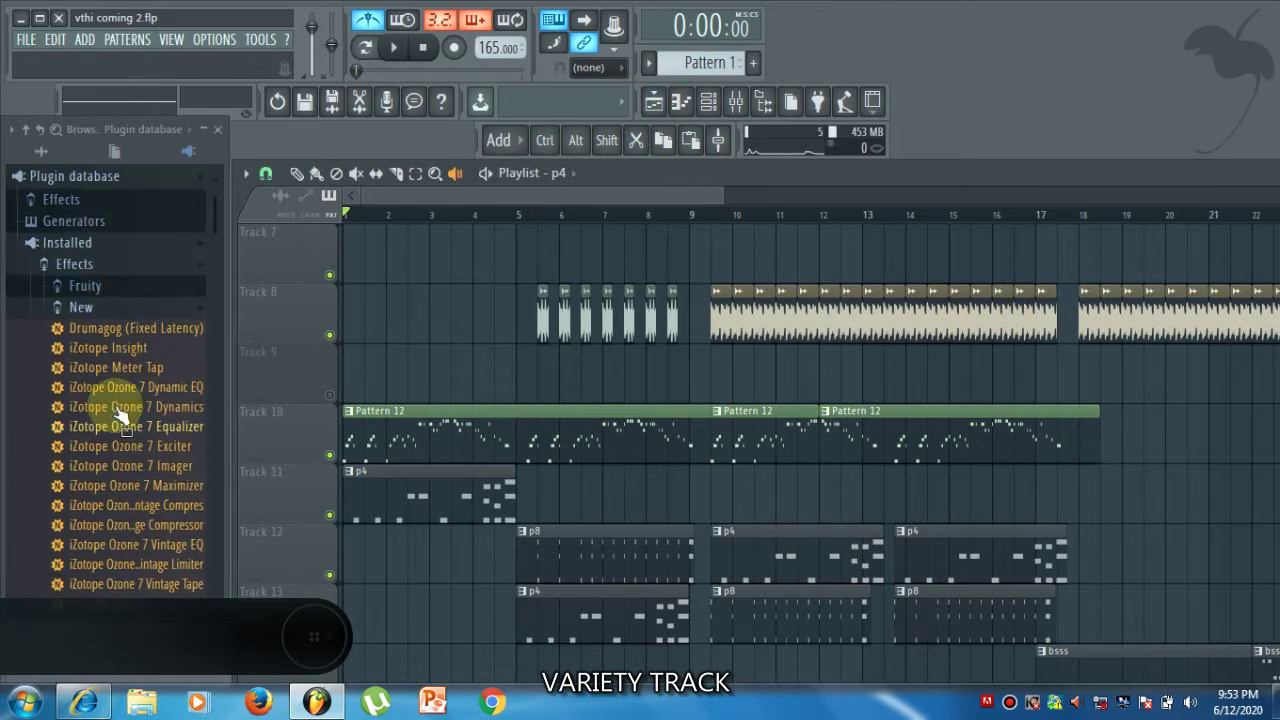
pyautogui.click(58, 150)
pyautogui.scroll(-15, 110, 330)
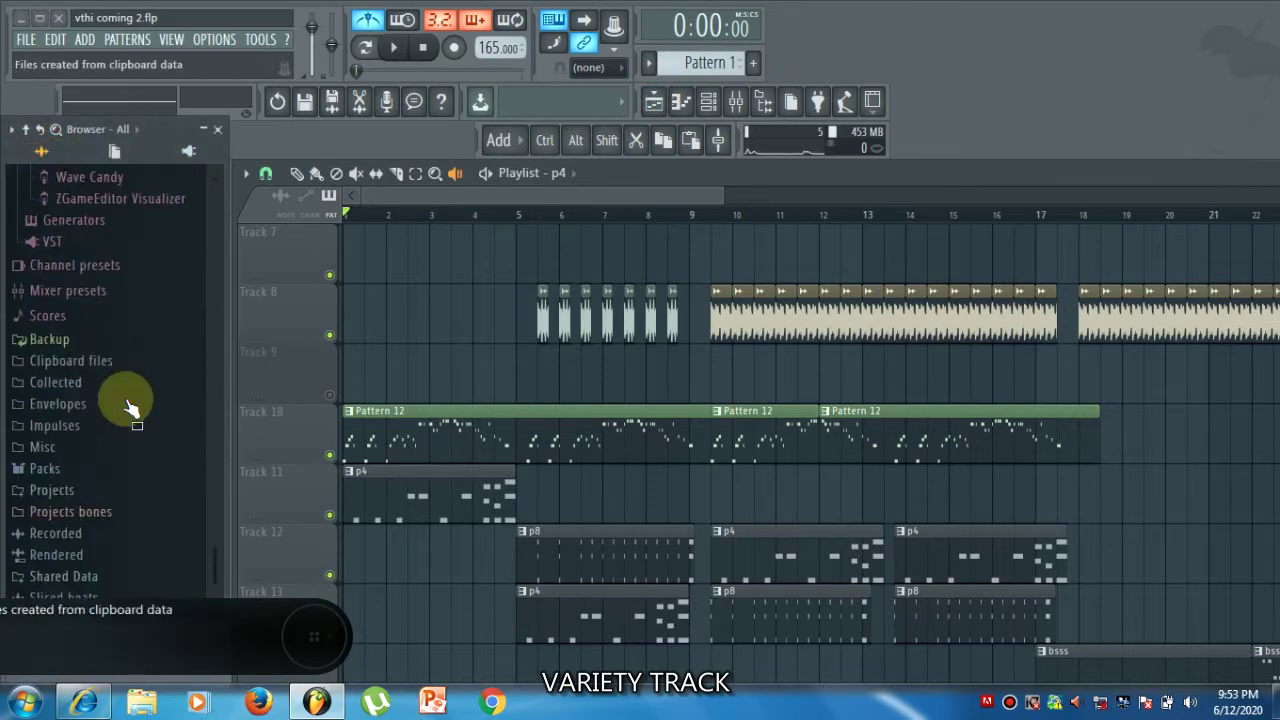
pyautogui.click(48, 412)
pyautogui.scroll(-3, 84, 420)
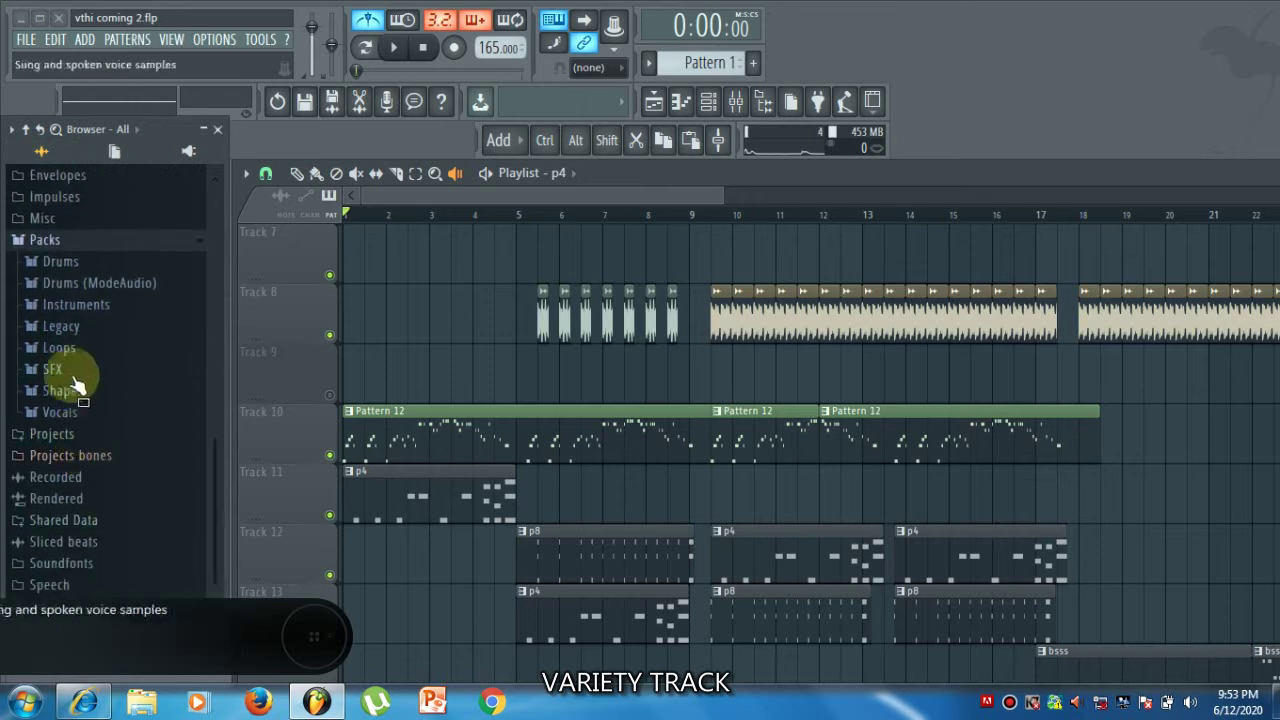
pyautogui.click(72, 303)
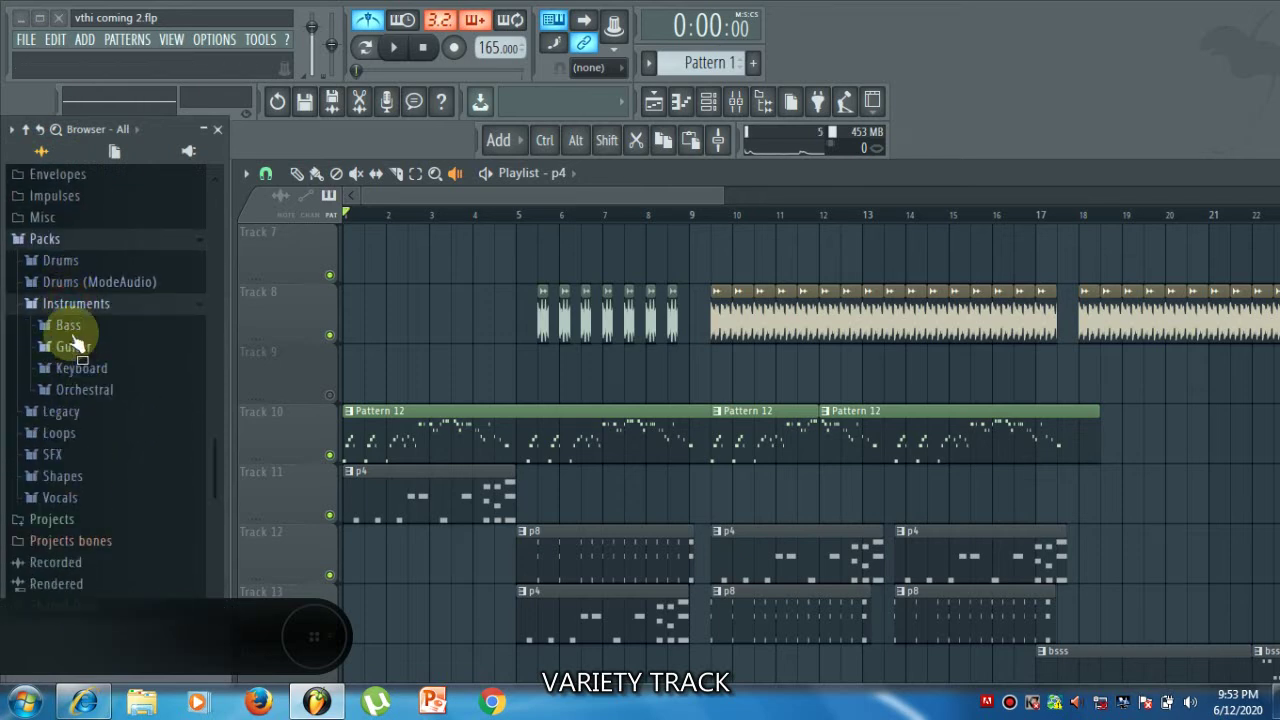
pyautogui.click(68, 326)
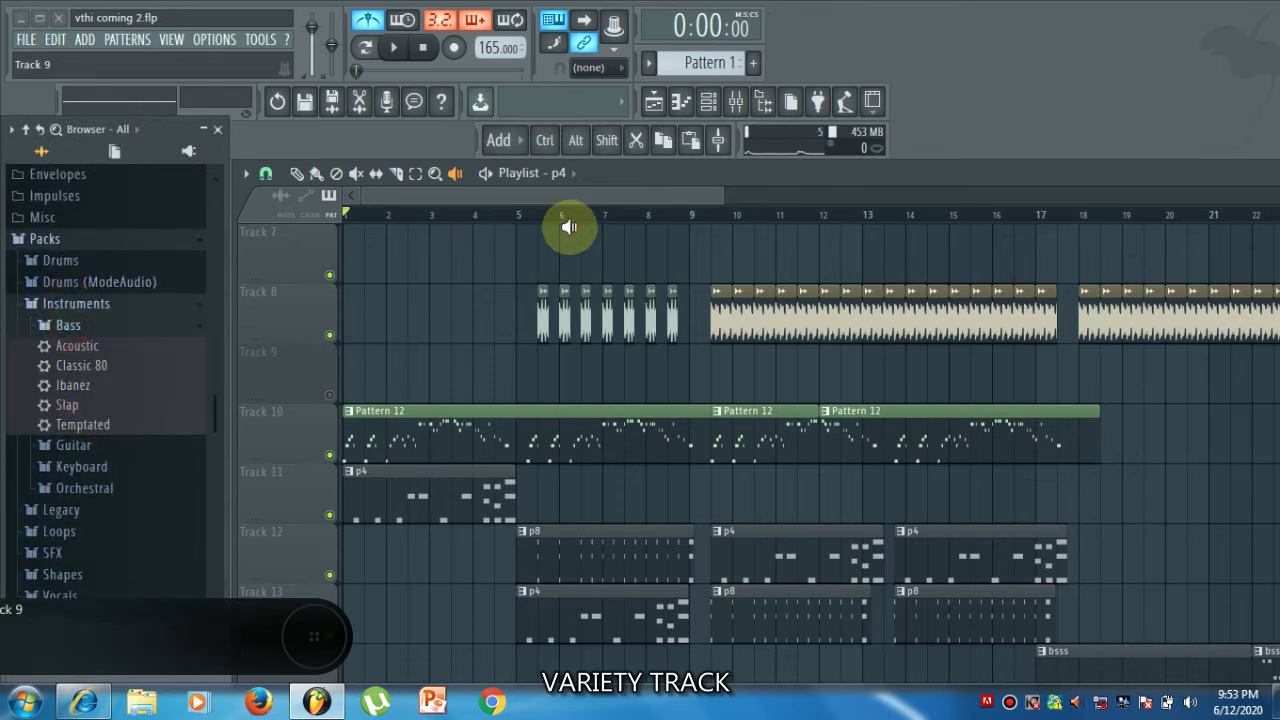
# Turn off the metronome and audition the p4 clip on Track 11
pyautogui.click(426, 506)
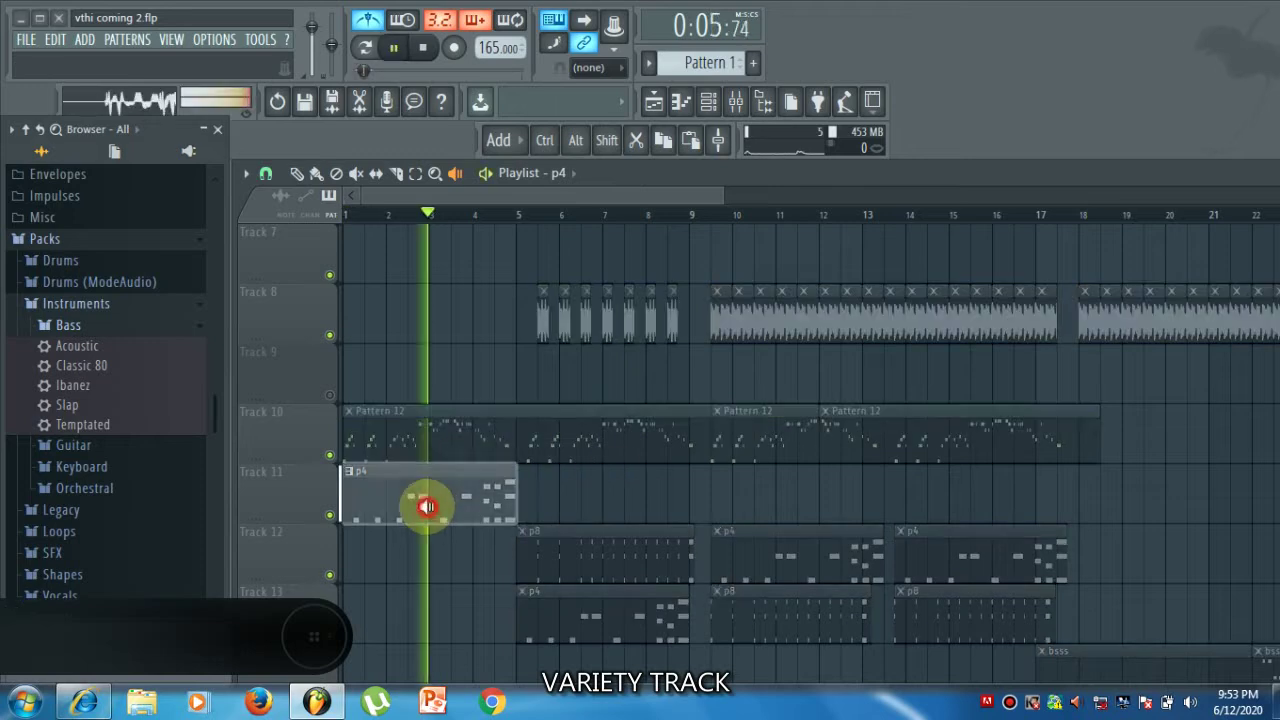
pyautogui.click(366, 45)
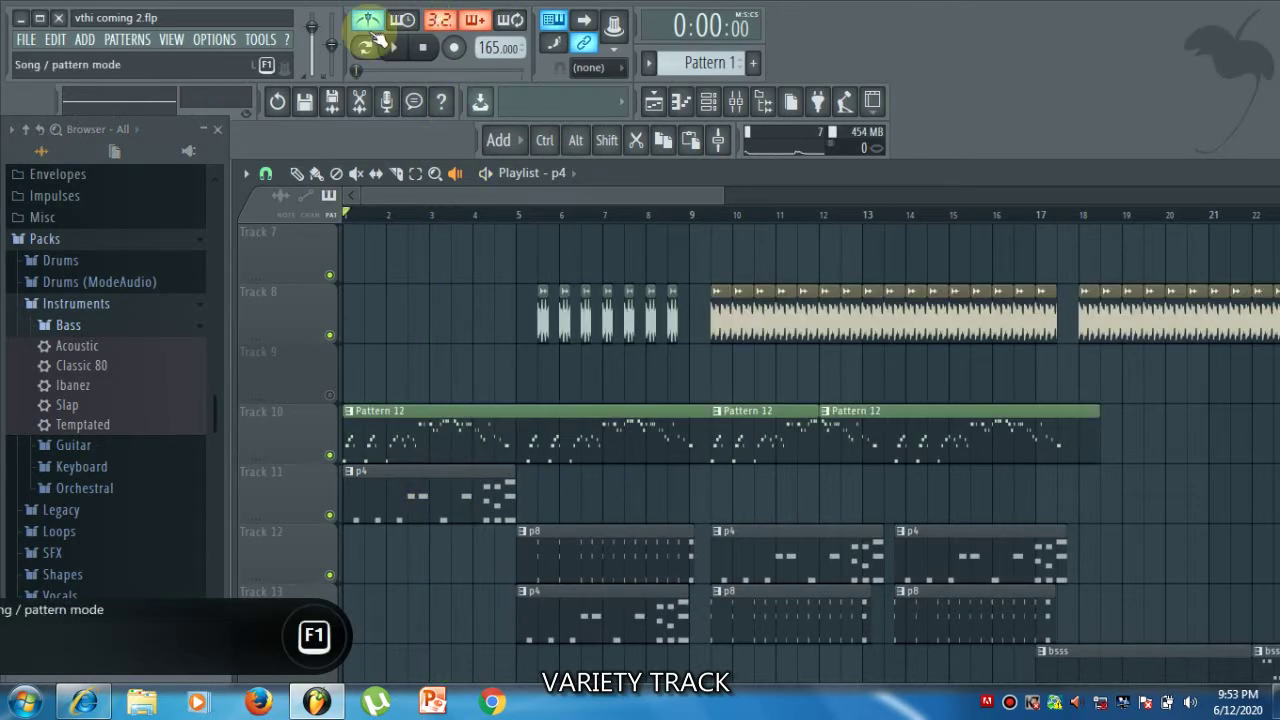
pyautogui.click(457, 500)
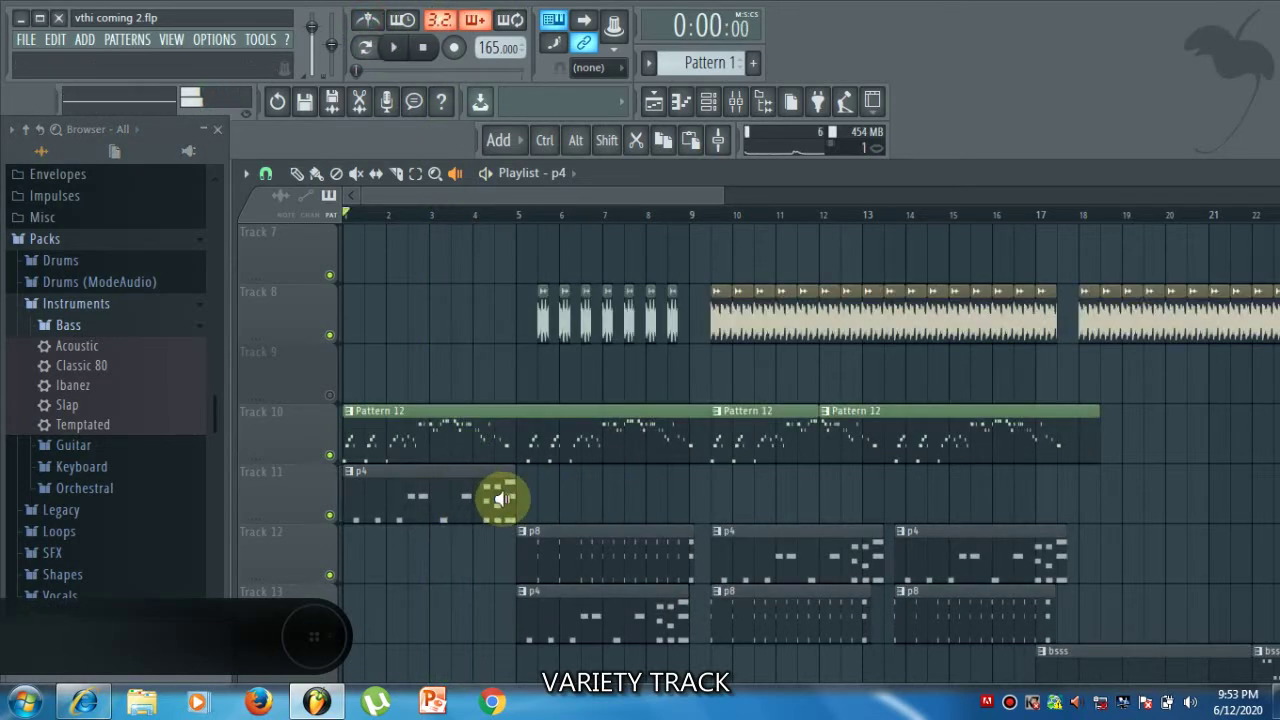
pyautogui.click(500, 494)
# Audition the p8 clip on Track 12 and the p4 clip on Track 13 from just after bar 5
pyautogui.scroll(-2, 545, 570)
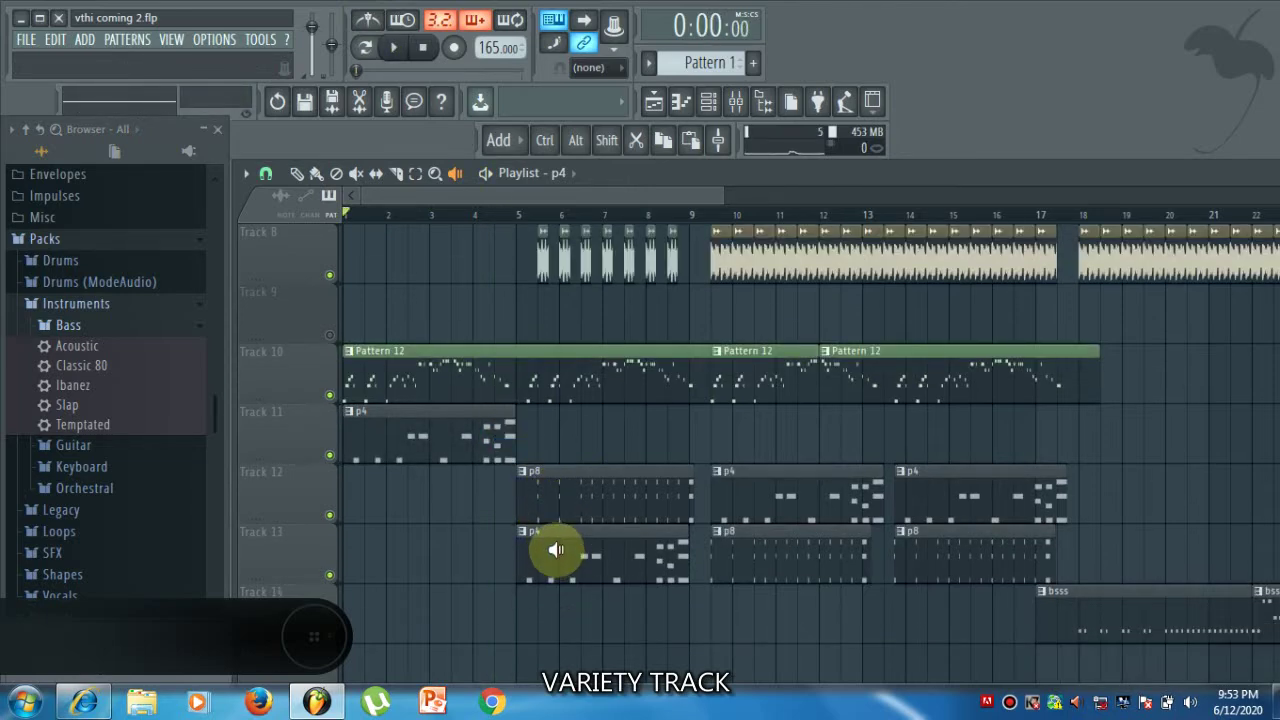
pyautogui.scroll(4, 545, 540)
pyautogui.click(502, 498)
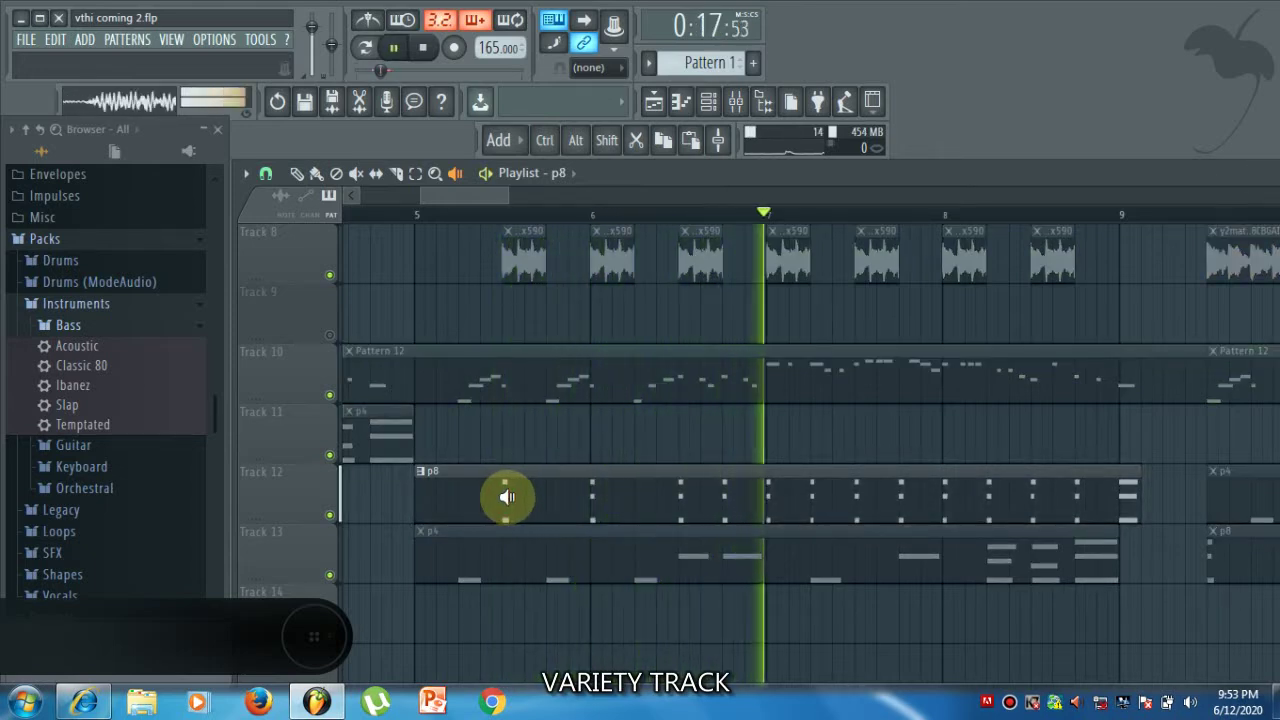
pyautogui.click(557, 565)
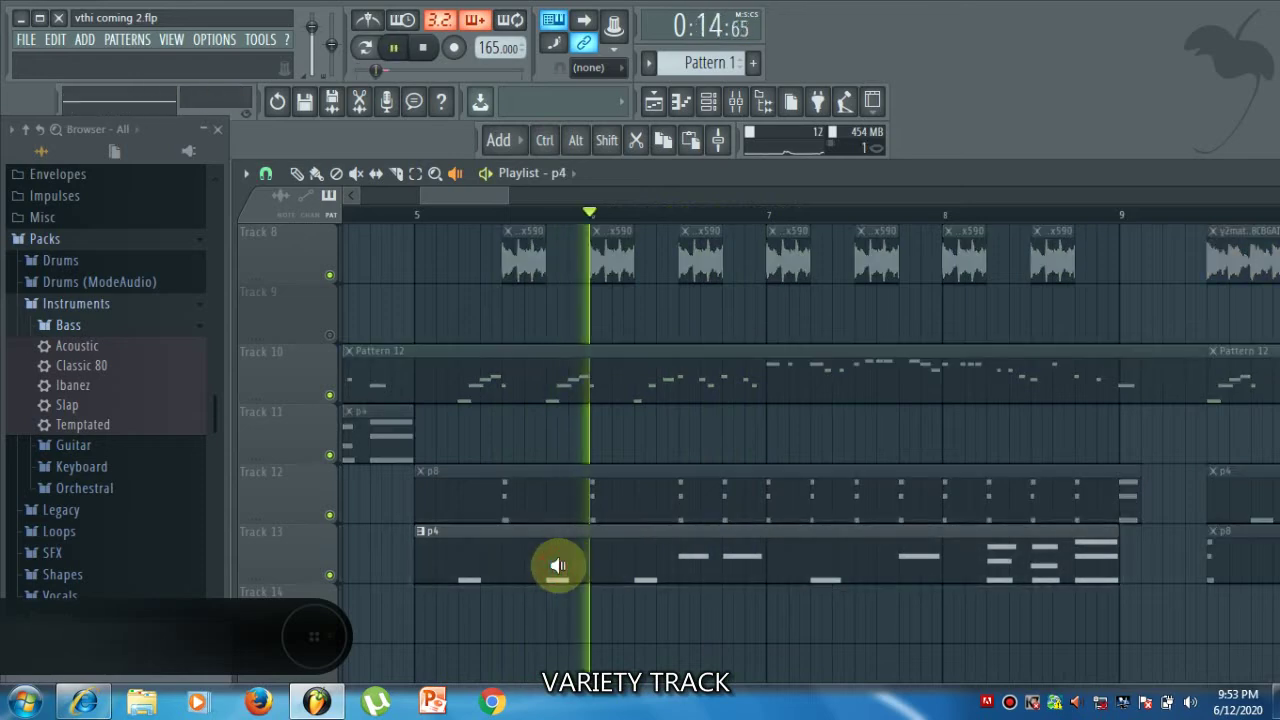
# Compare the p4 clip on Track 11 with the p8 and p4 clips on Tracks 12 and 13 by auditioning each
pyautogui.scroll(-1, 568, 583)
pyautogui.scroll(-2, 568, 583)
pyautogui.click(390, 395)
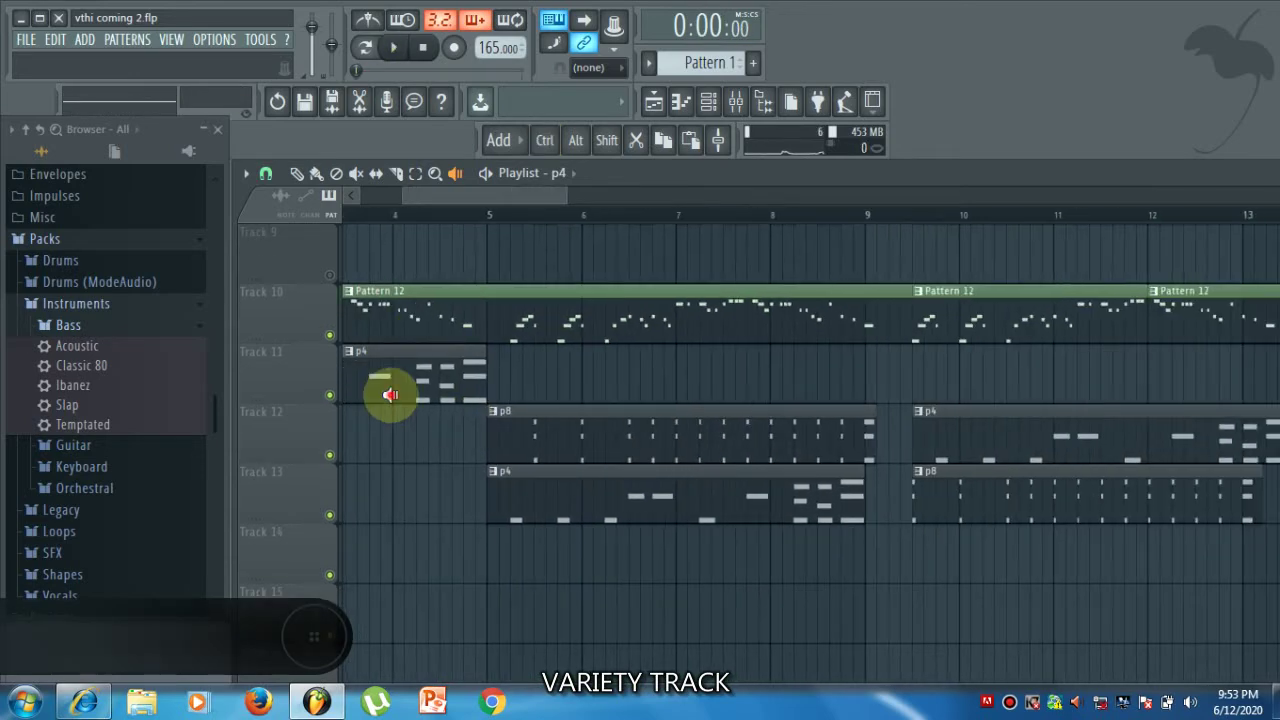
pyautogui.click(643, 460)
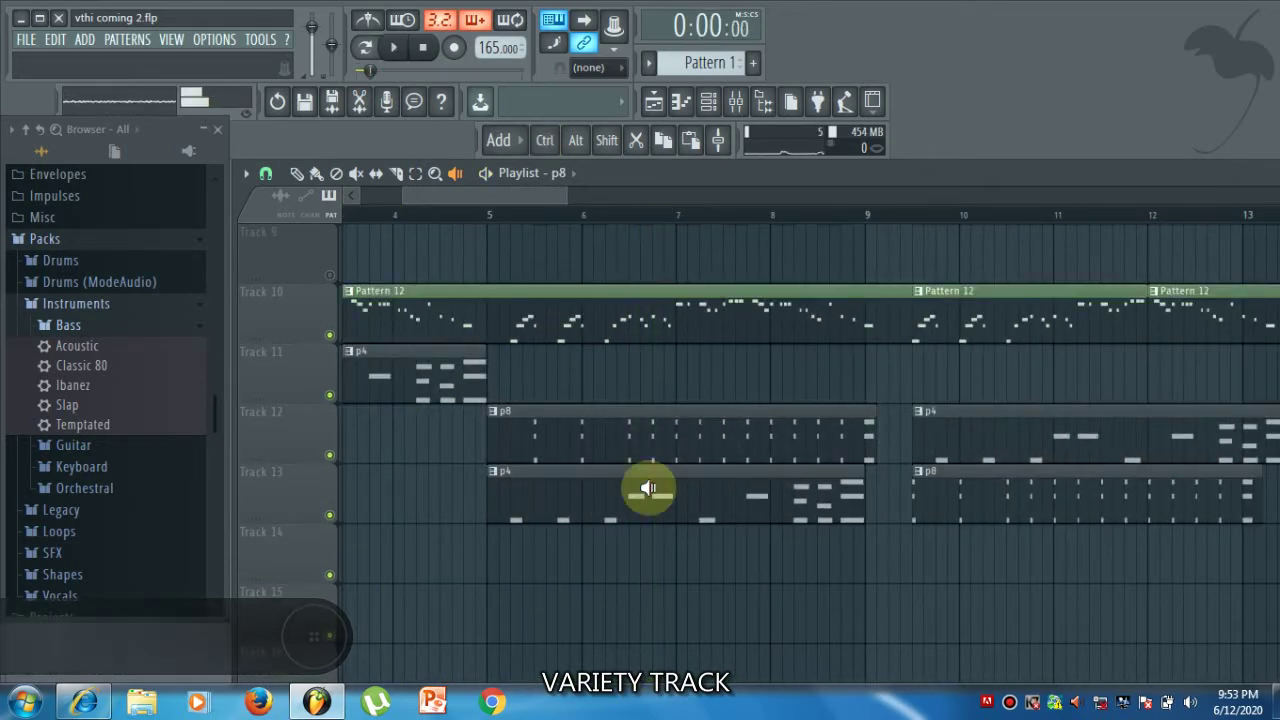
pyautogui.click(651, 508)
# Audition the Pattern 12 melody on Track 10 and the short audio clip on Track 8 around bar 6
pyautogui.scroll(1, 646, 497)
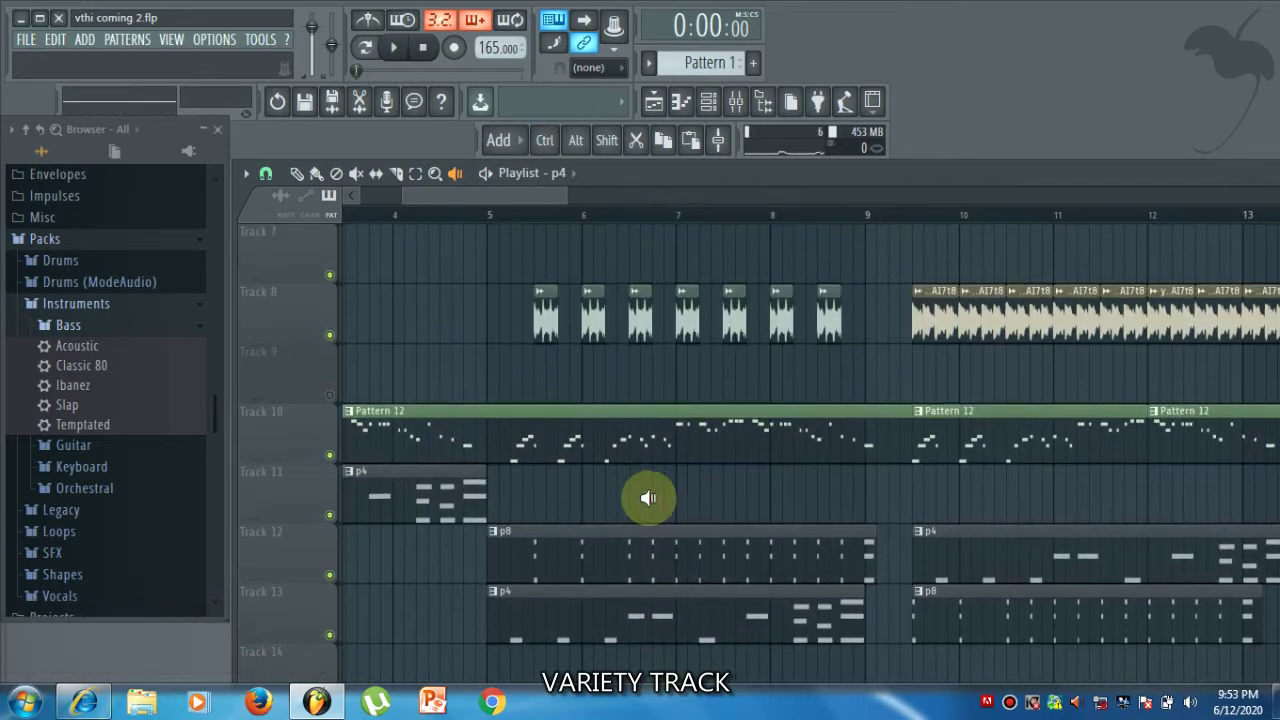
pyautogui.click(611, 451)
pyautogui.click(594, 323)
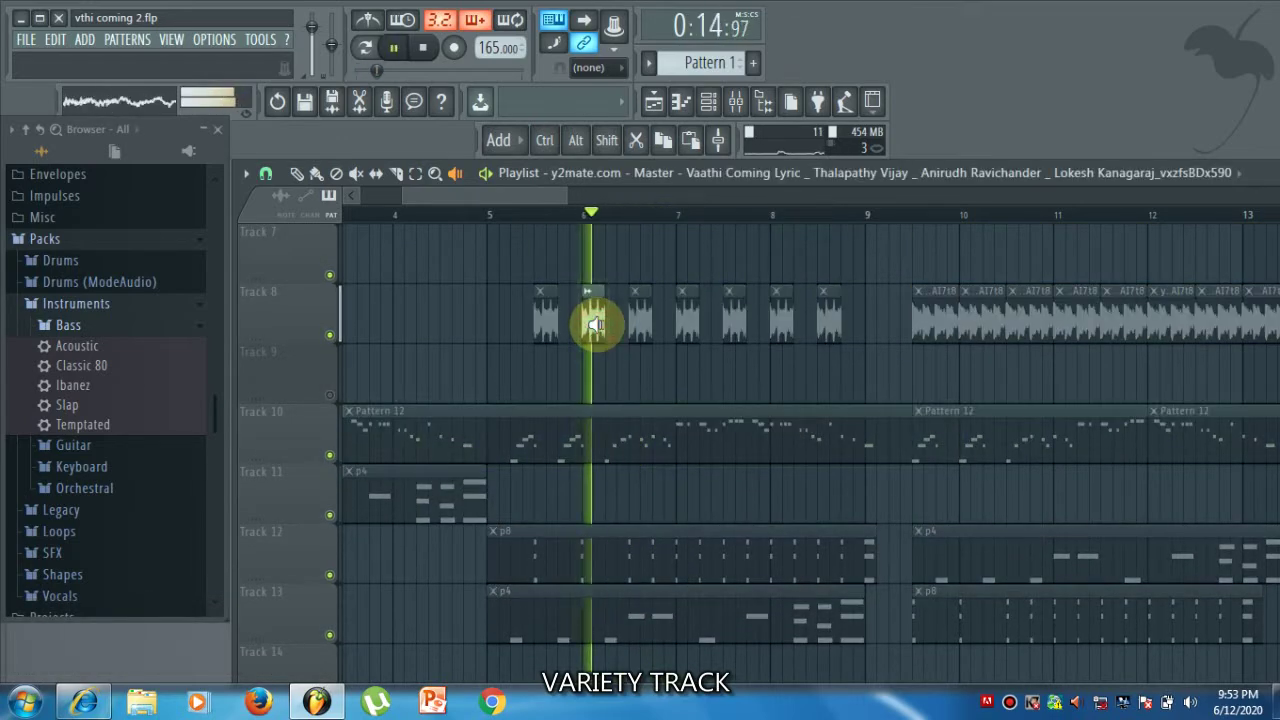
# Audition the p4 clip on Track 12 near bar 10 and the audio loops on Track 8 near bars 10 and 18
pyautogui.moveTo(500, 191); pyautogui.dragTo(553, 192)
pyautogui.click(681, 567)
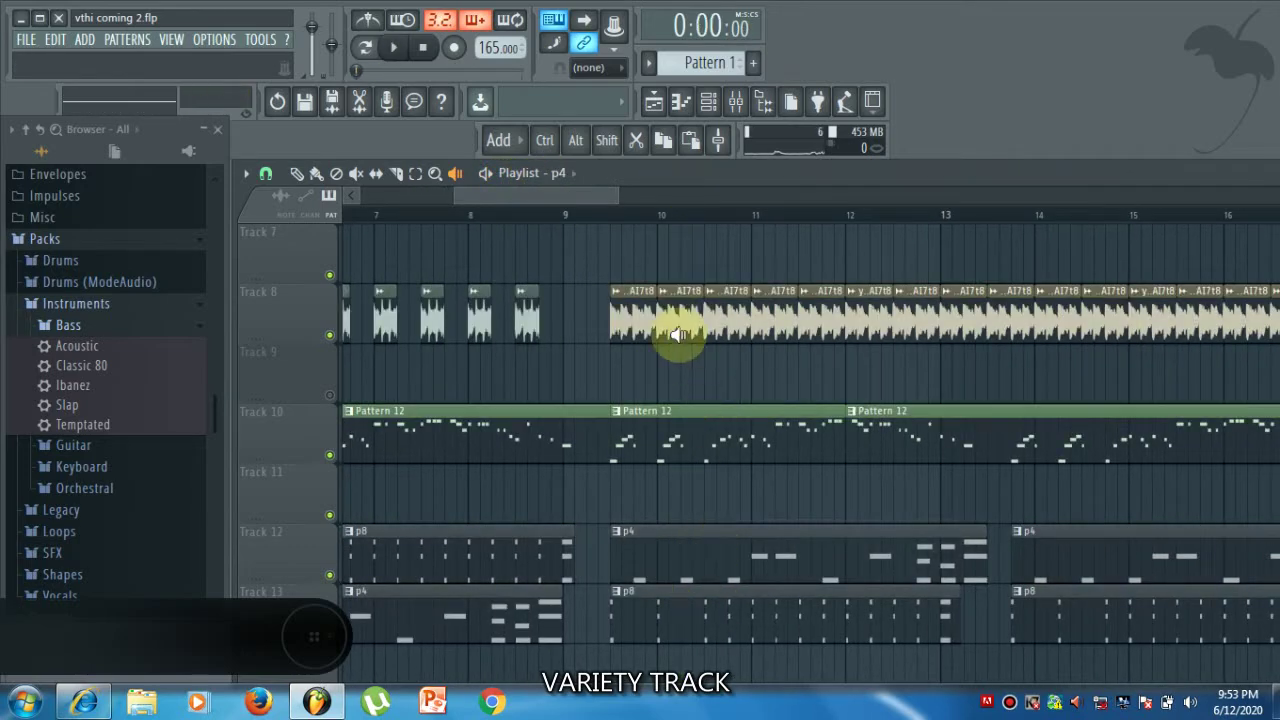
pyautogui.click(641, 310)
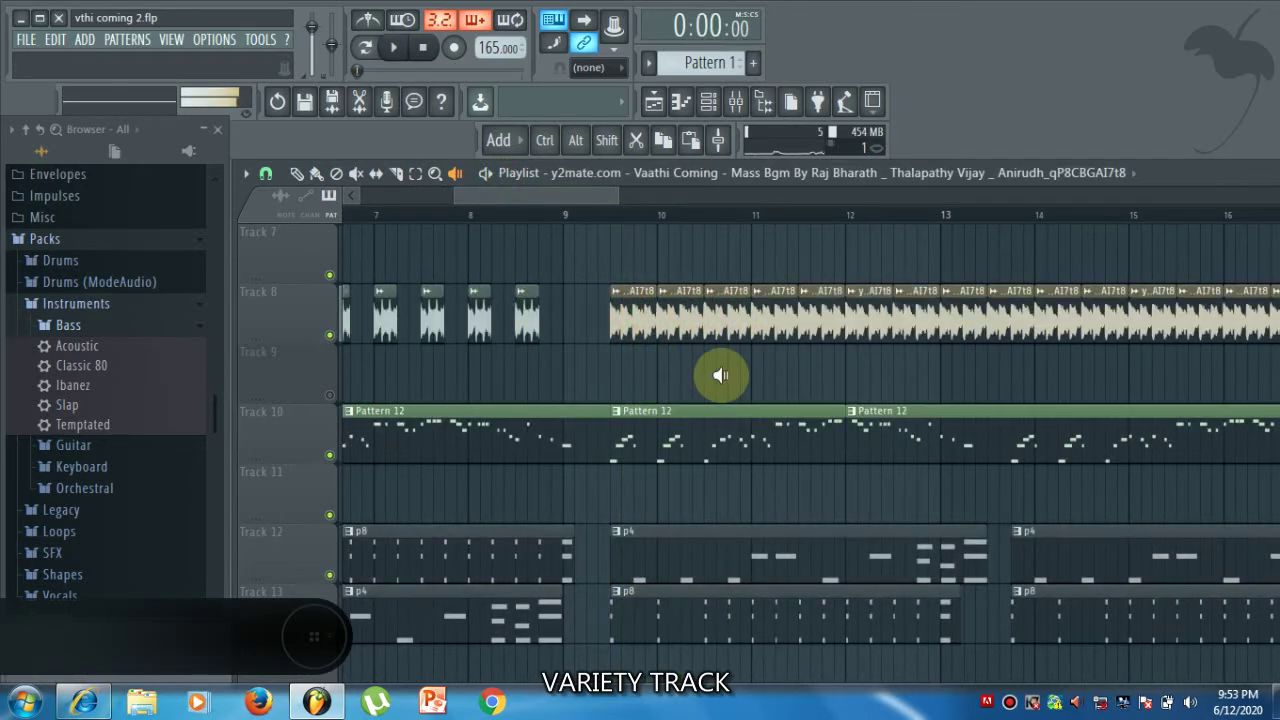
pyautogui.scroll(-2, 736, 381)
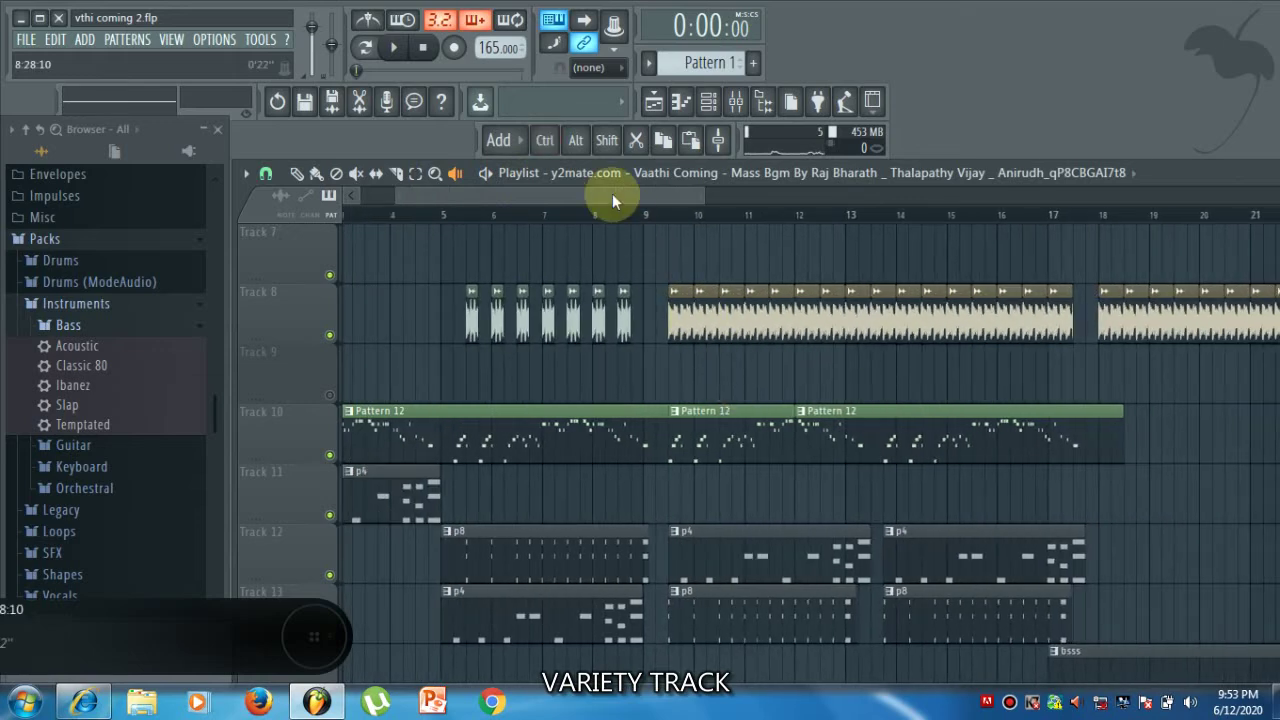
pyautogui.moveTo(612, 197); pyautogui.dragTo(664, 194)
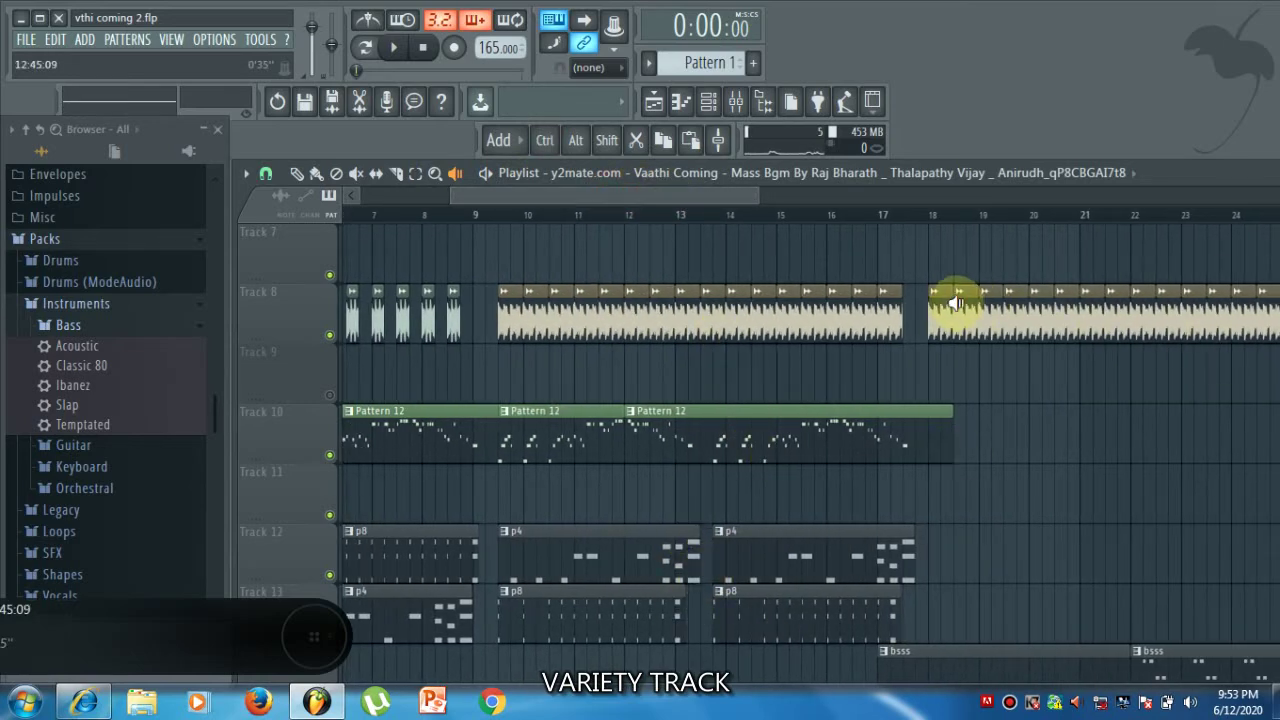
pyautogui.moveTo(944, 310); pyautogui.dragTo(931, 310)
# Audition the Pattern 1 clips on Track 3 from bar 18 to about bar 20
pyautogui.scroll(-4, 1051, 400)
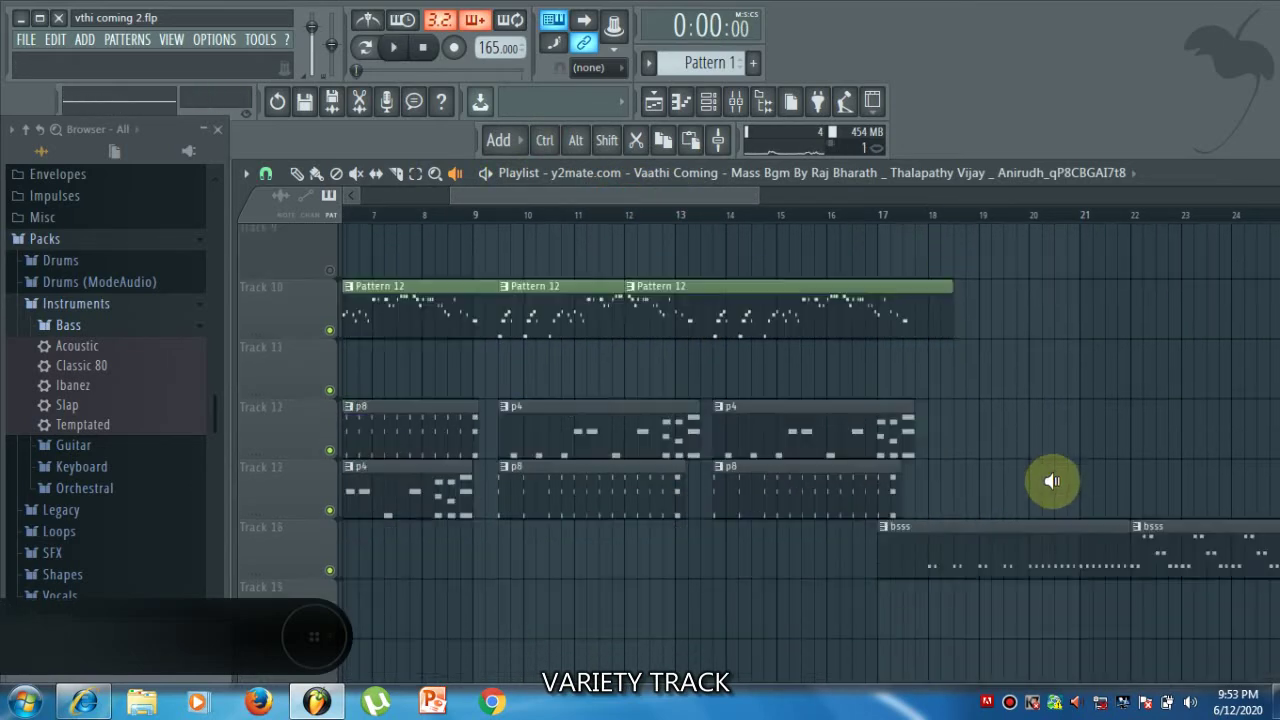
pyautogui.scroll(10, 1040, 463)
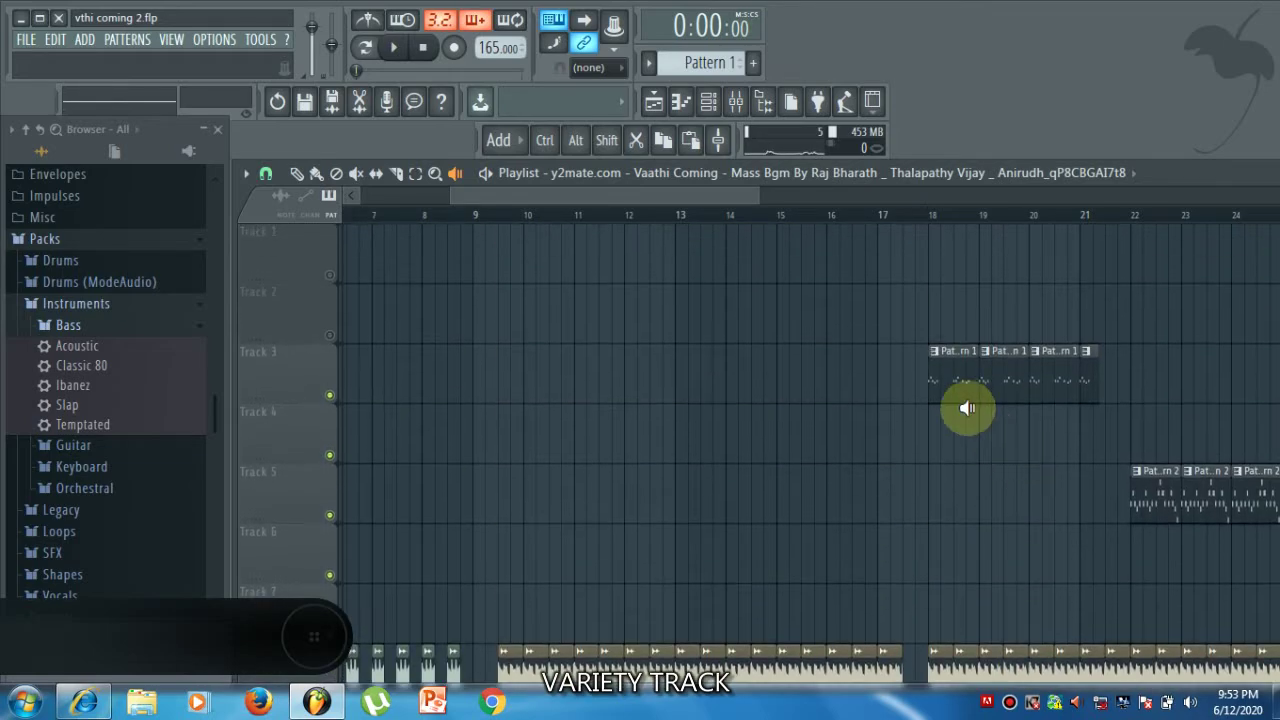
pyautogui.moveTo(946, 379); pyautogui.dragTo(1042, 368)
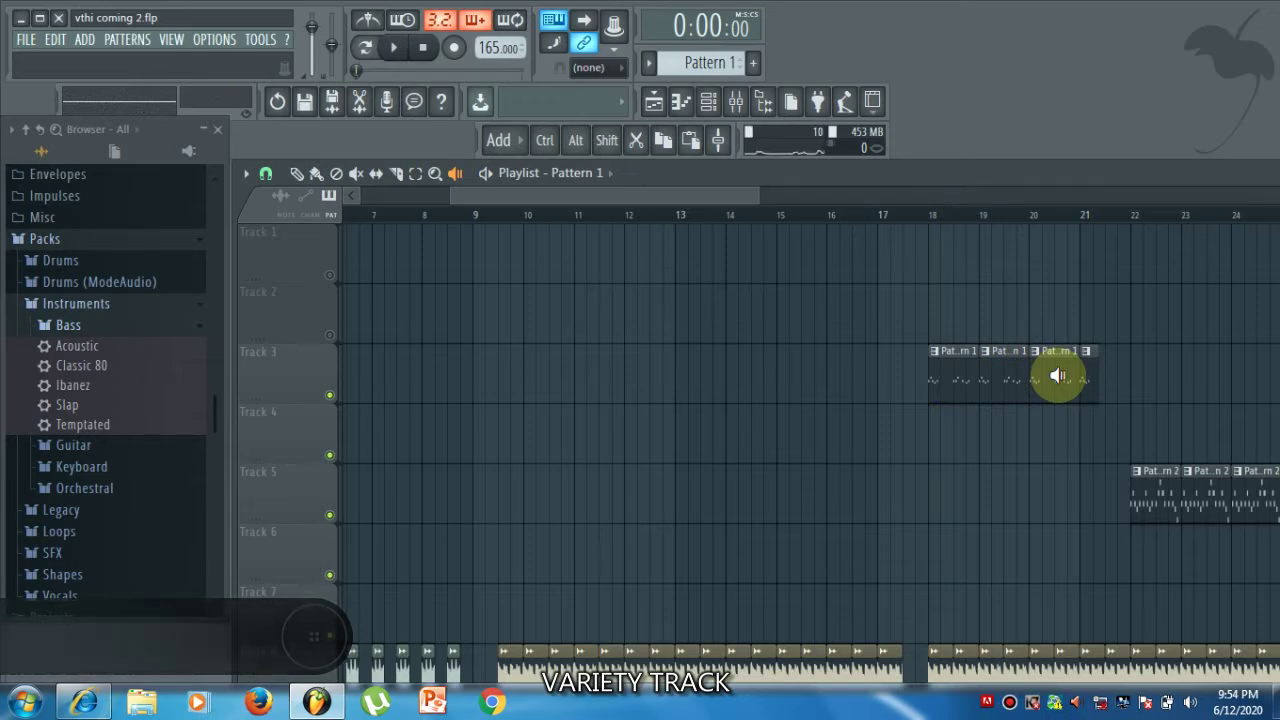
# Audition the first bsss clip on Track 14 from about bar 18
pyautogui.scroll(-3, 1060, 380)
pyautogui.moveTo(663, 194); pyautogui.dragTo(785, 194)
pyautogui.scroll(-2, 903, 385)
pyautogui.scroll(-4, 903, 385)
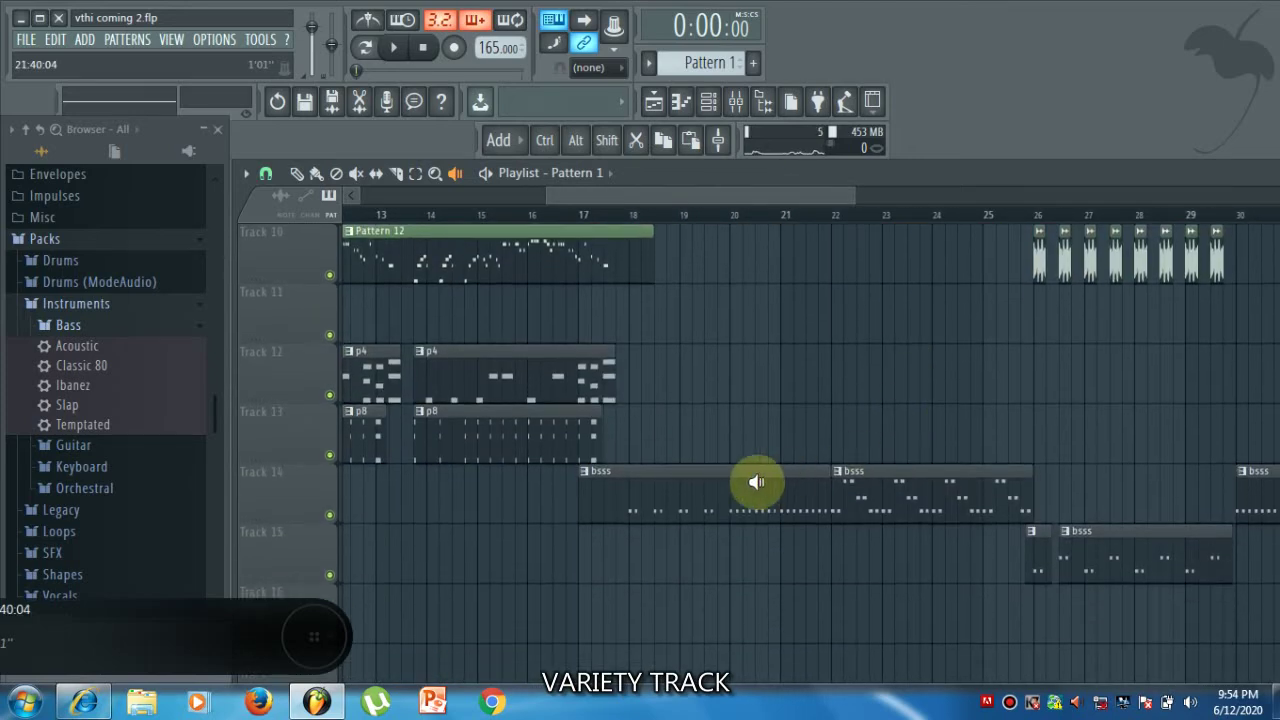
pyautogui.click(641, 514)
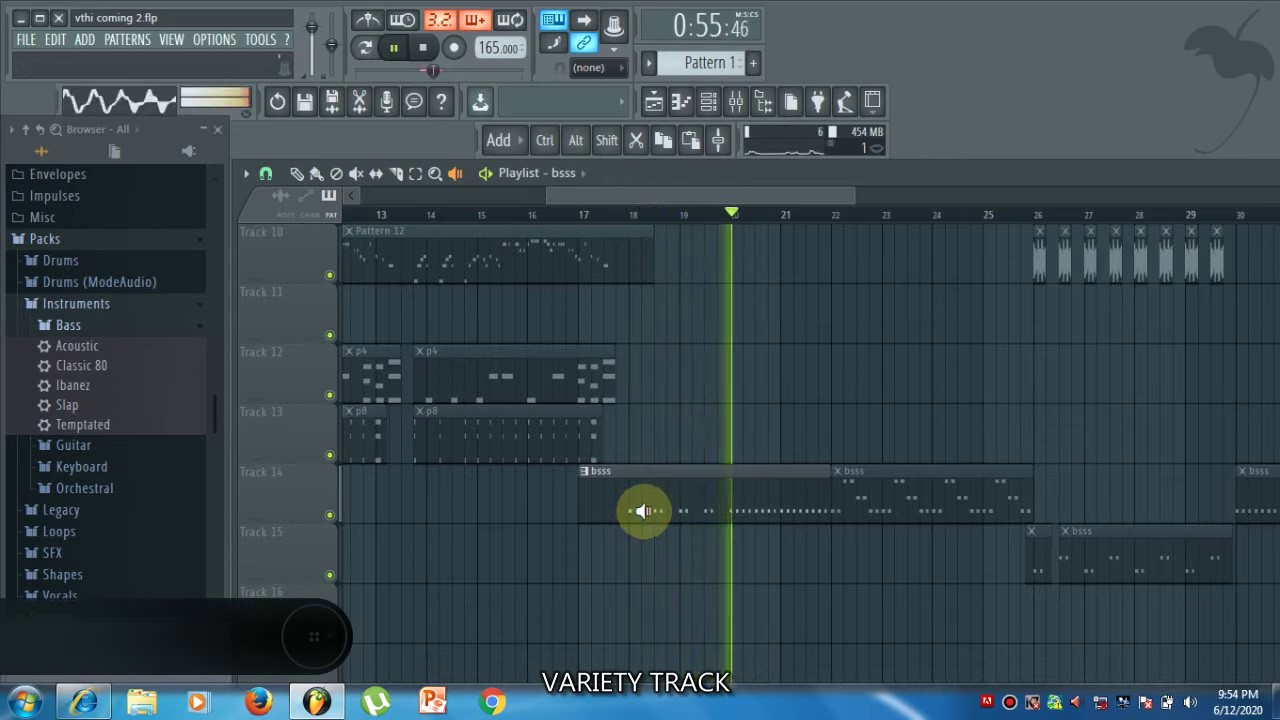
pyautogui.moveTo(648, 511); pyautogui.dragTo(674, 489)
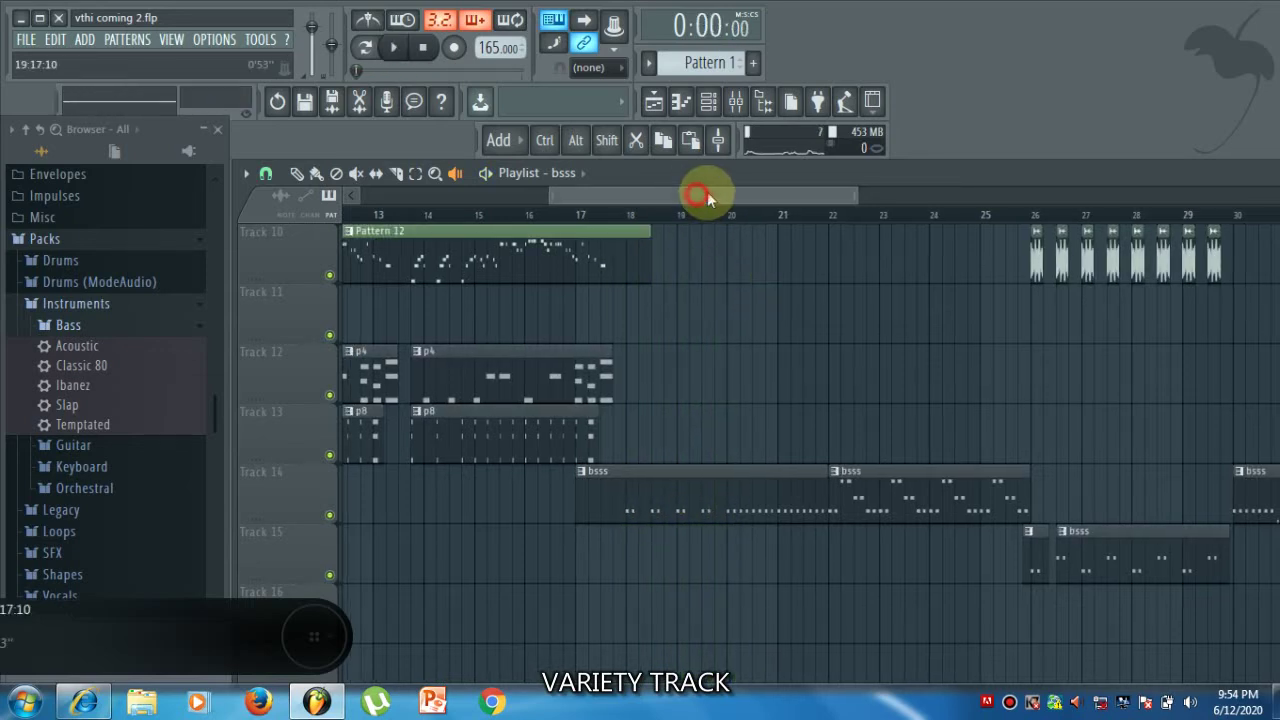
# Audition the bsss clip on Track 14 near bar 32 and examine the pattern and audio clips between bars 26 and 42
pyautogui.moveTo(703, 194); pyautogui.dragTo(913, 177)
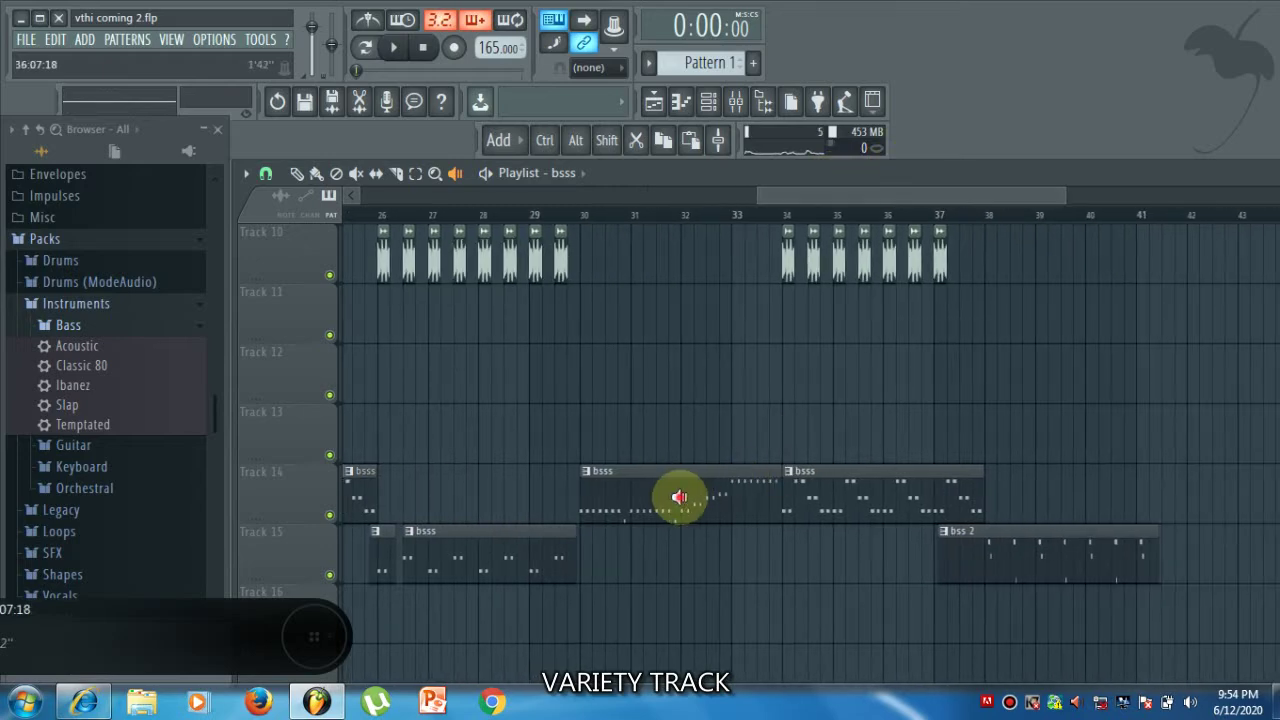
pyautogui.moveTo(677, 494); pyautogui.dragTo(689, 494)
pyautogui.scroll(5, 796, 544)
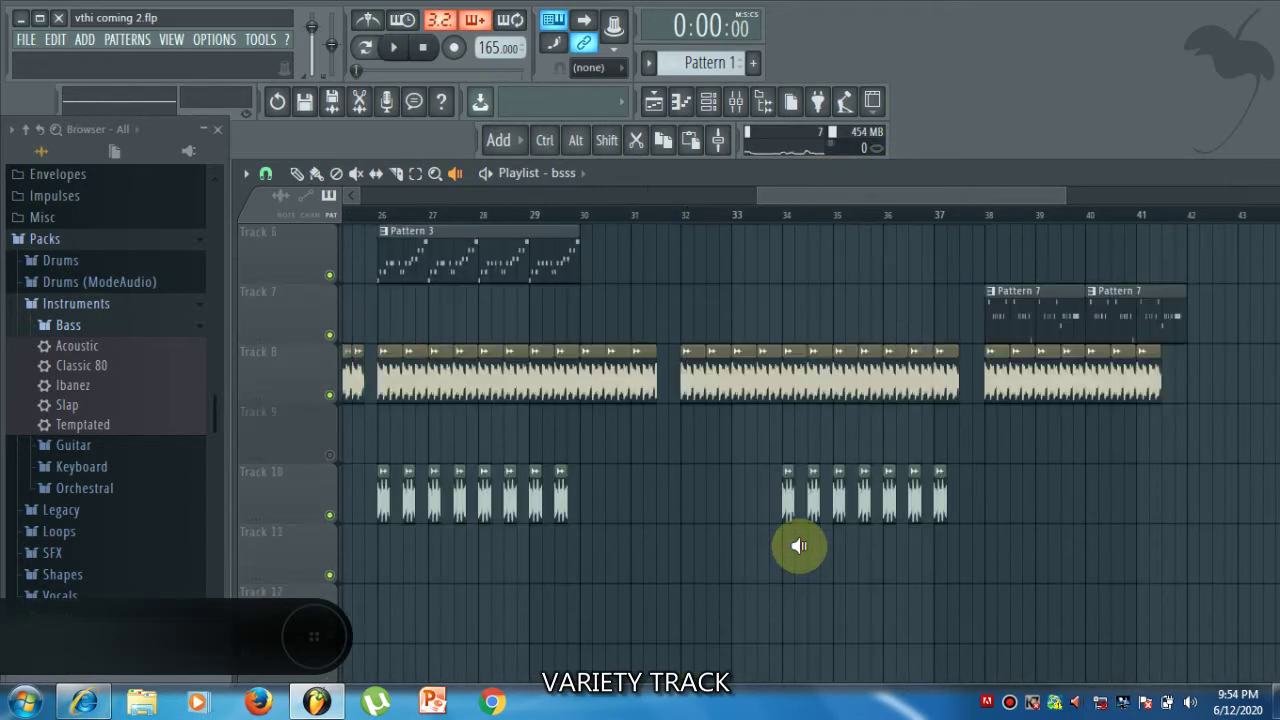
pyautogui.scroll(4, 968, 373)
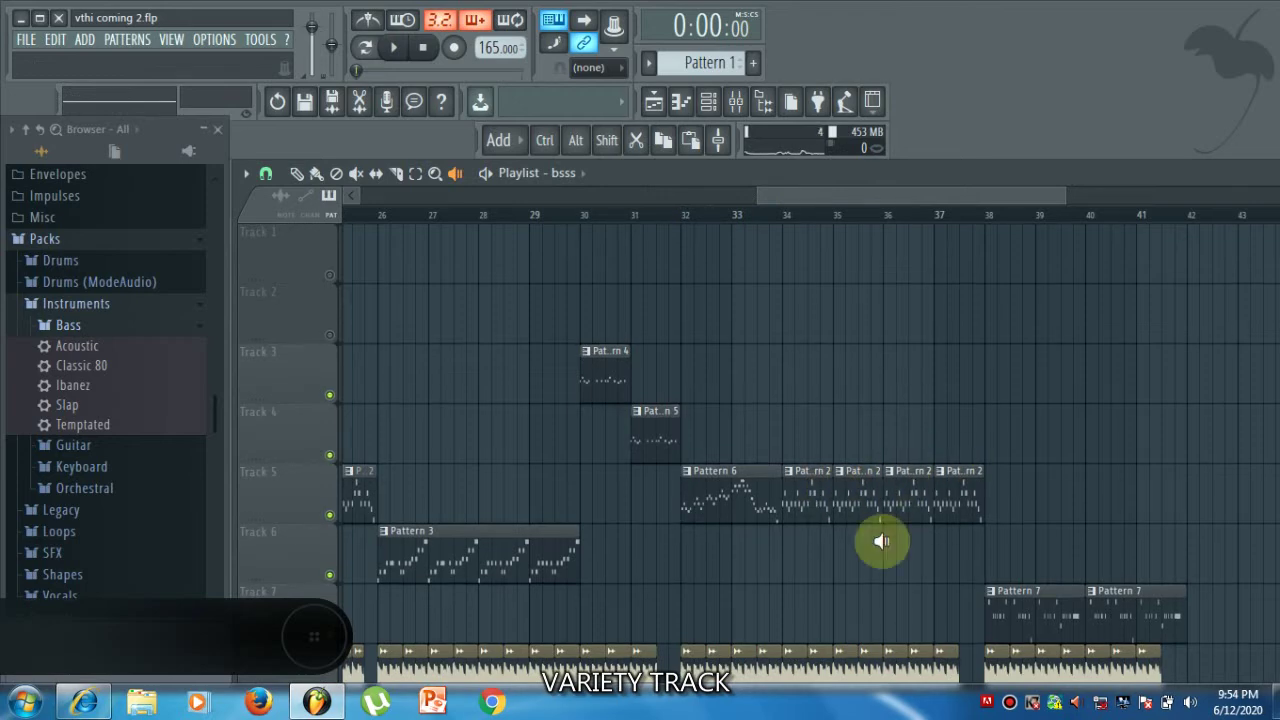
pyautogui.scroll(-4, 881, 541)
pyautogui.scroll(-5, 817, 447)
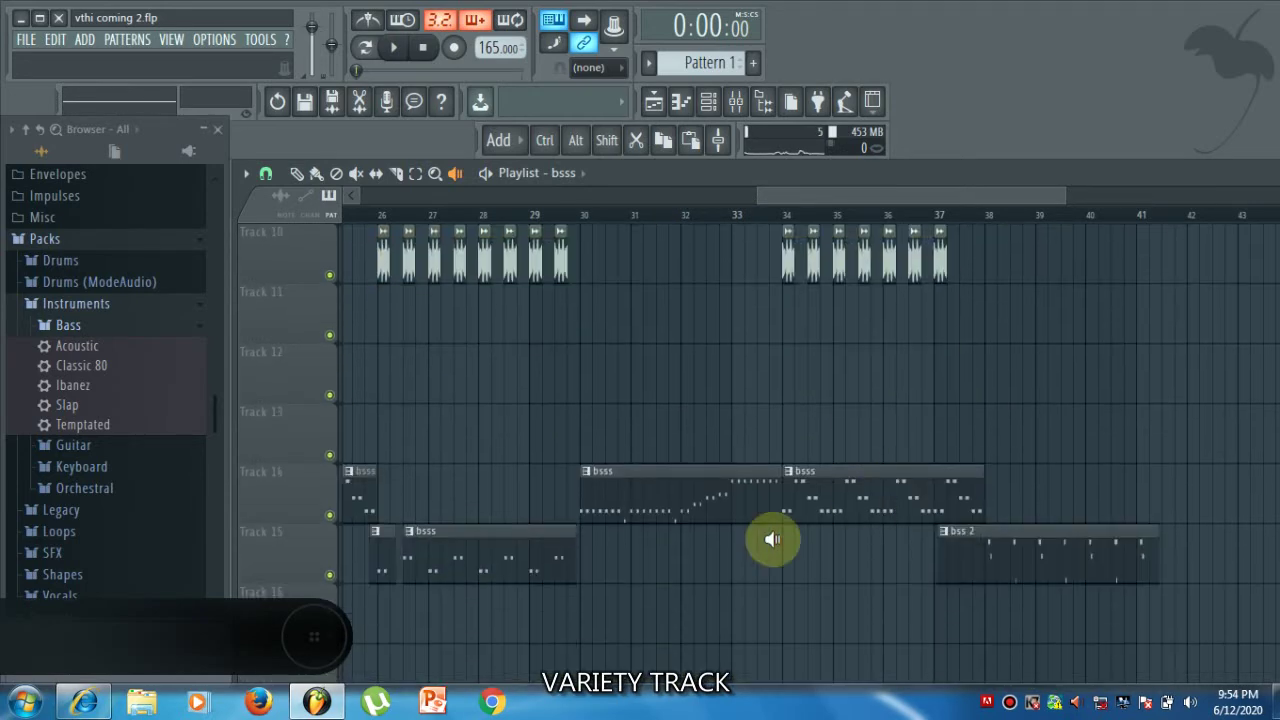
# Play the arrangement from the beginning of the song with the playback tool
pyautogui.scroll(-4, 833, 573)
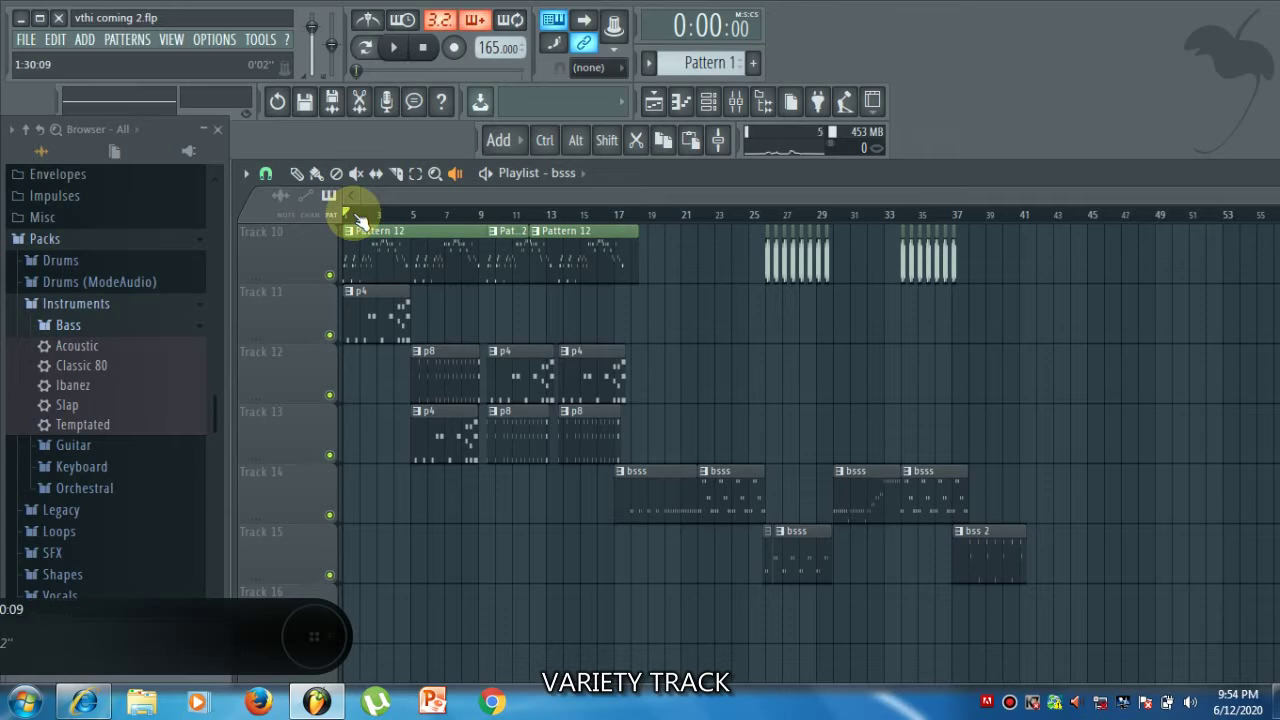
pyautogui.scroll(5, 360, 218)
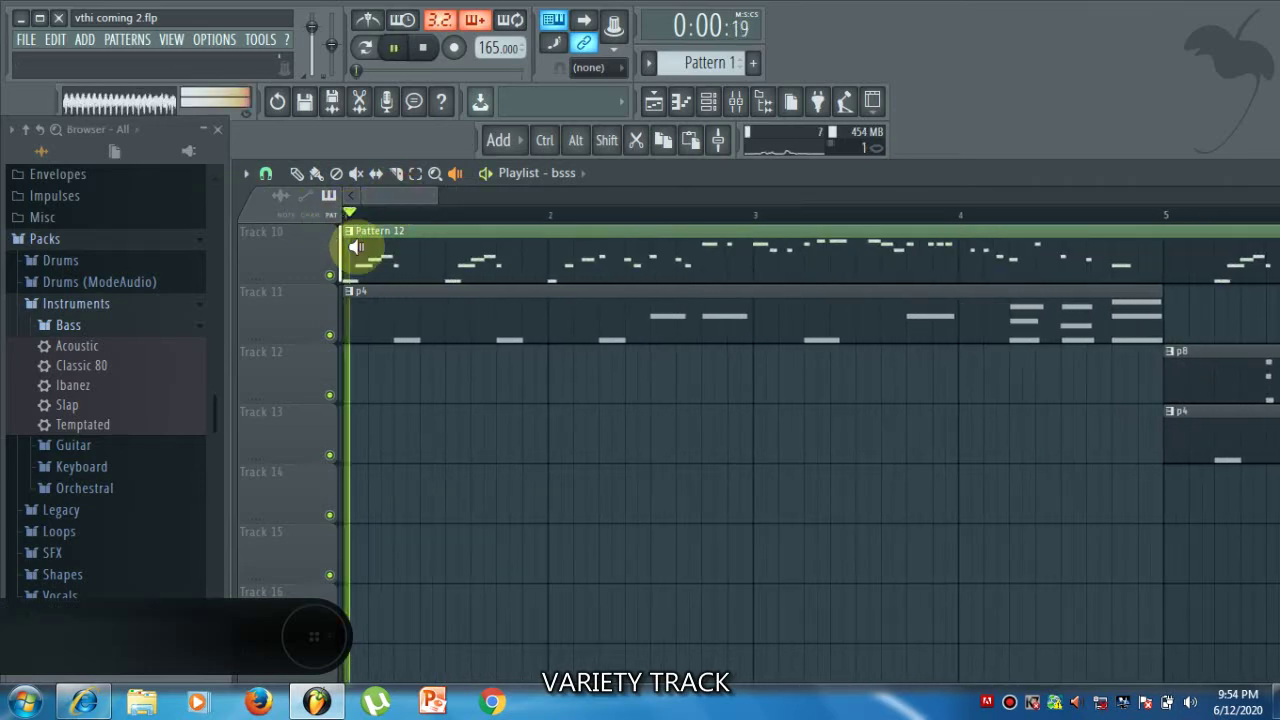
pyautogui.scroll(-2, 442, 359)
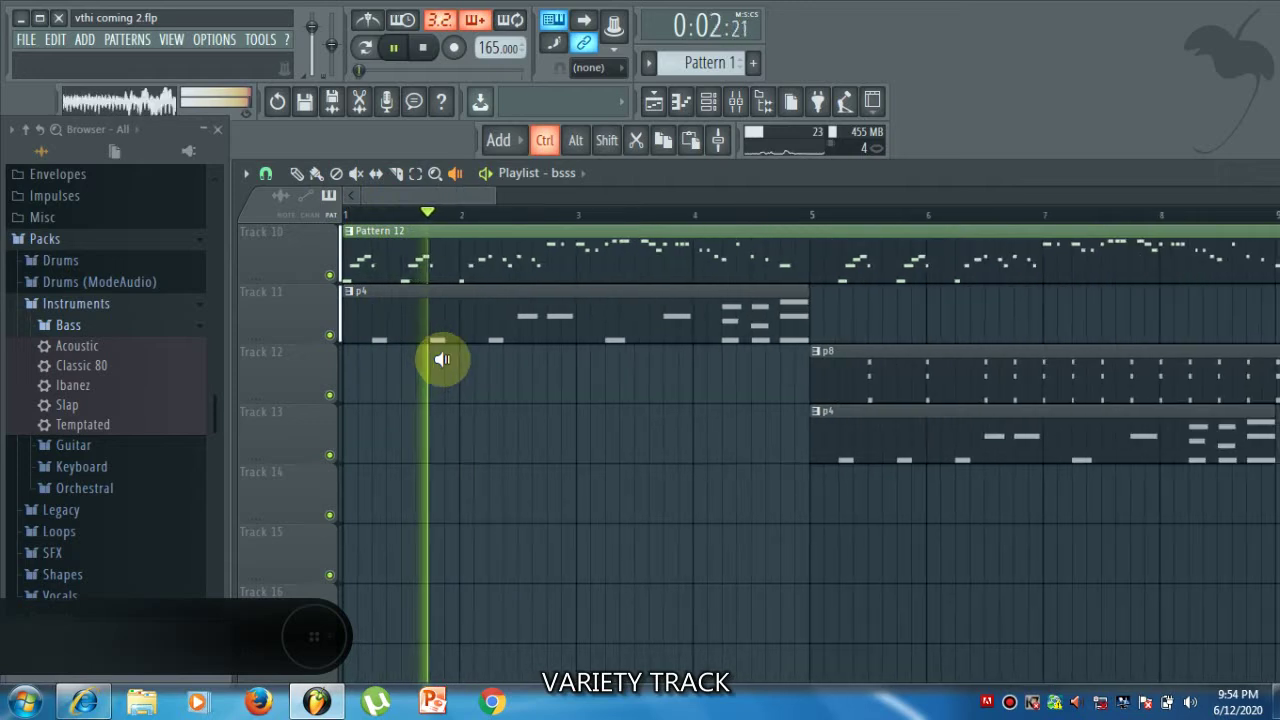
pyautogui.scroll(-1, 442, 359)
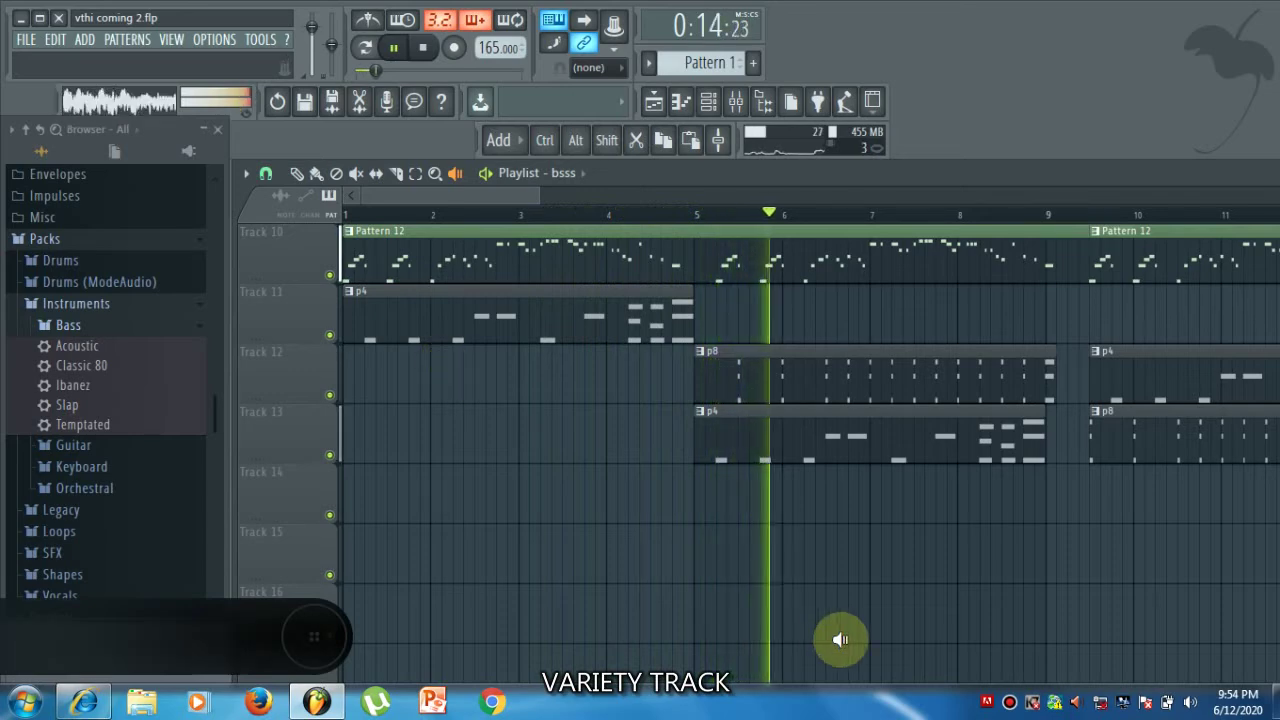
# Follow the playback from about bar 6 to bar 17, examining the audio clips on Track 8 and the pattern clips on Tracks 10 to 13
pyautogui.scroll(3, 840, 640)
pyautogui.moveTo(531, 194); pyautogui.dragTo(568, 200)
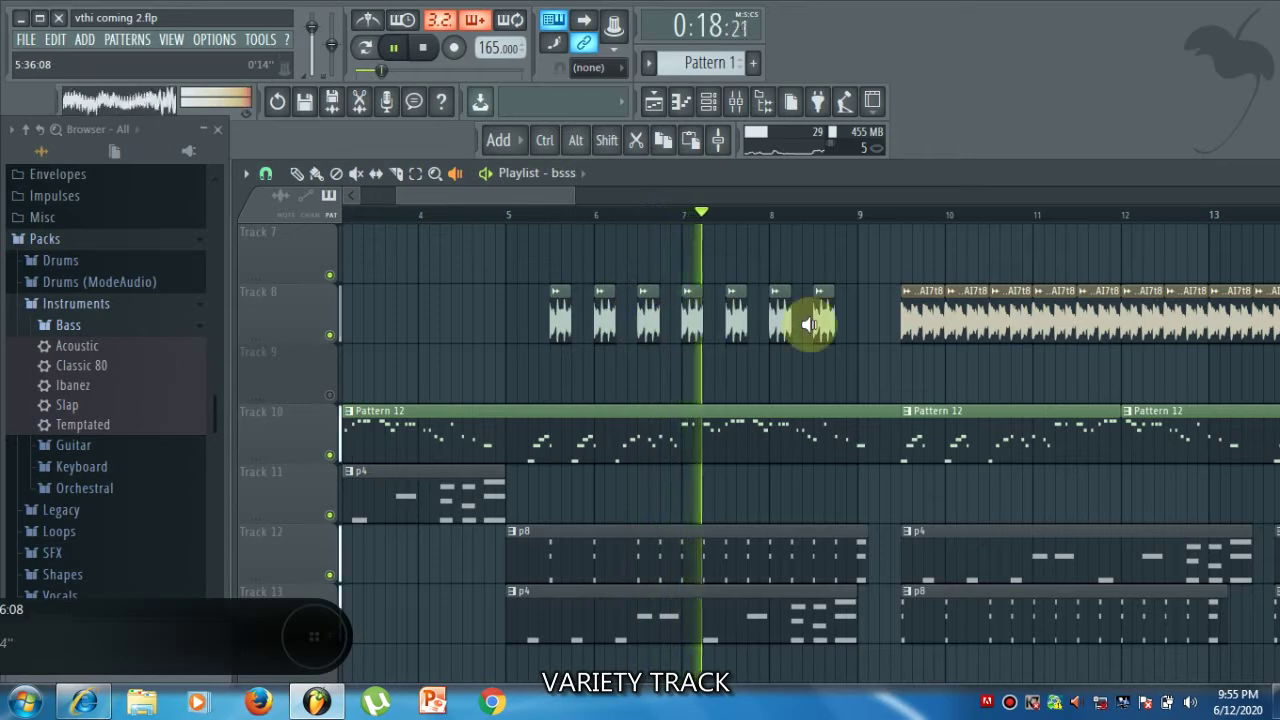
pyautogui.scroll(-3, 908, 443)
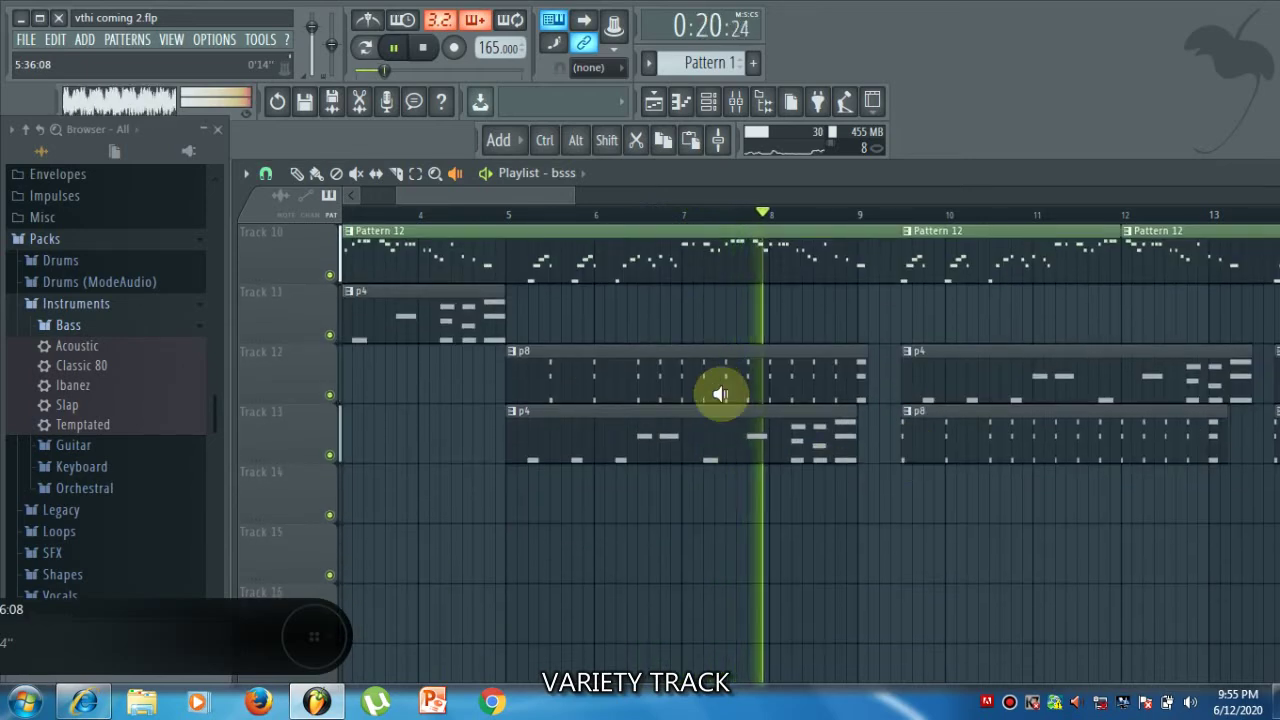
pyautogui.scroll(3, 752, 425)
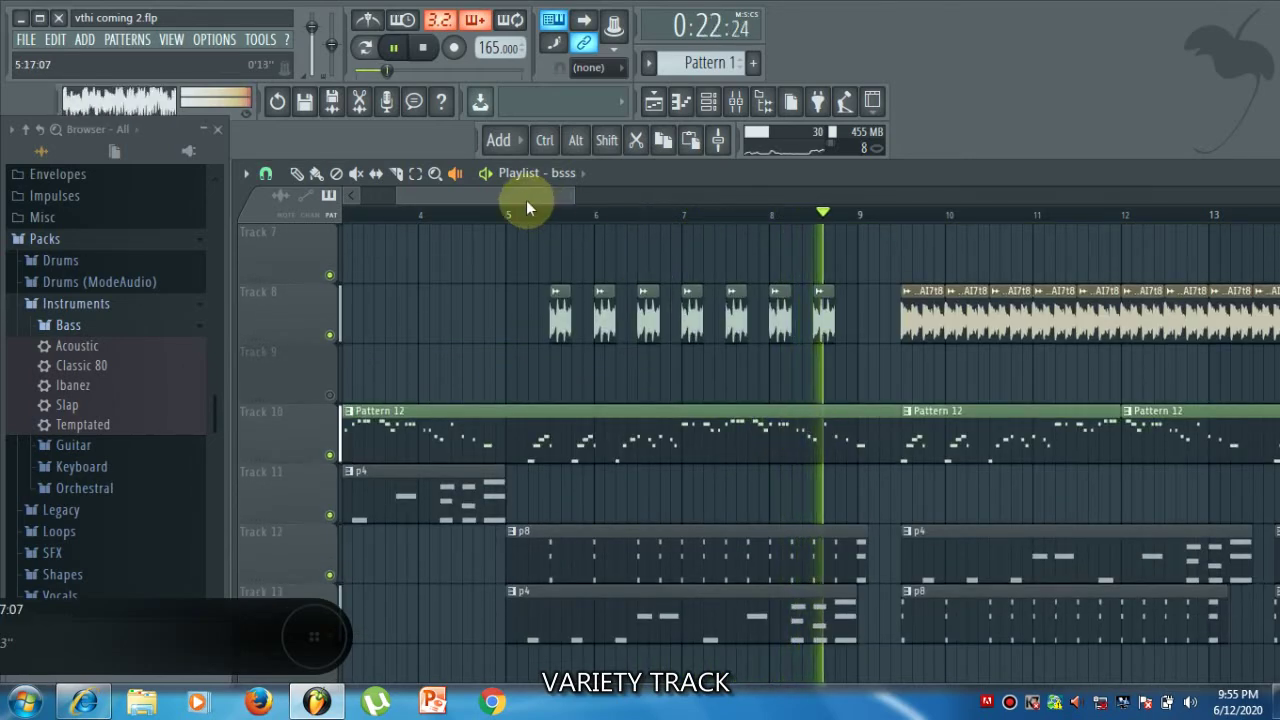
pyautogui.moveTo(526, 200); pyautogui.dragTo(556, 196)
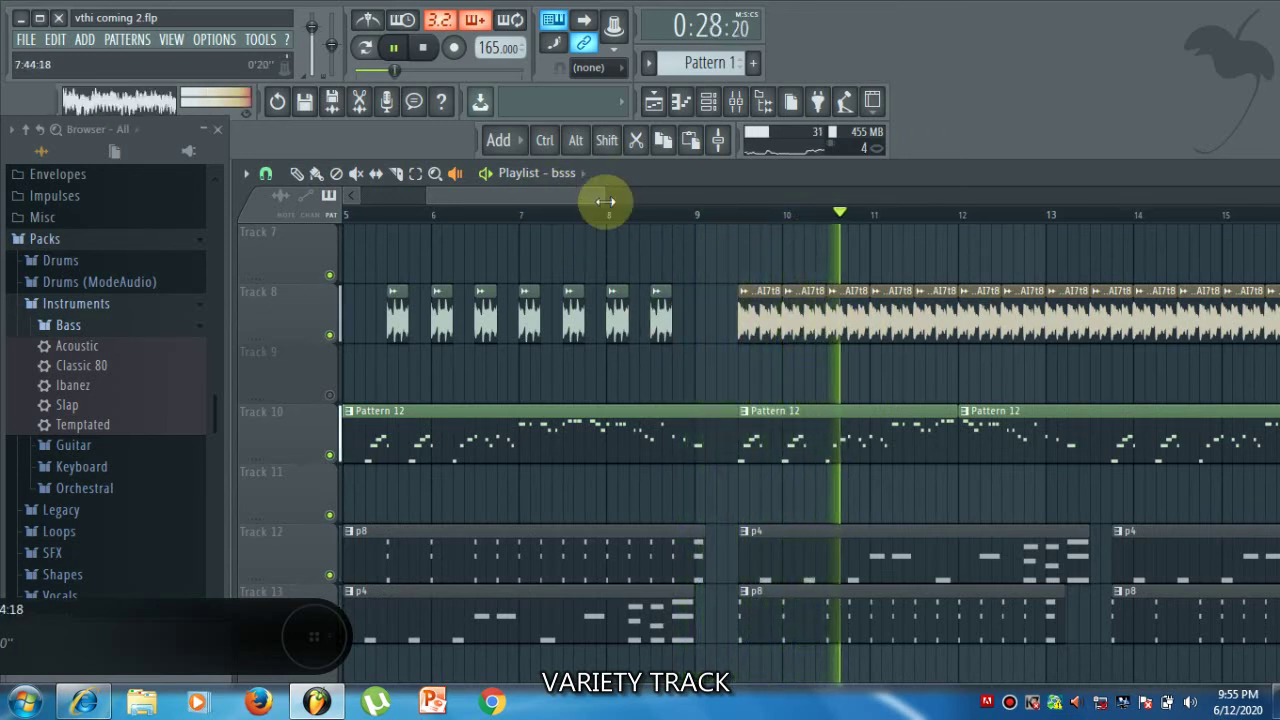
pyautogui.moveTo(606, 201); pyautogui.dragTo(781, 196)
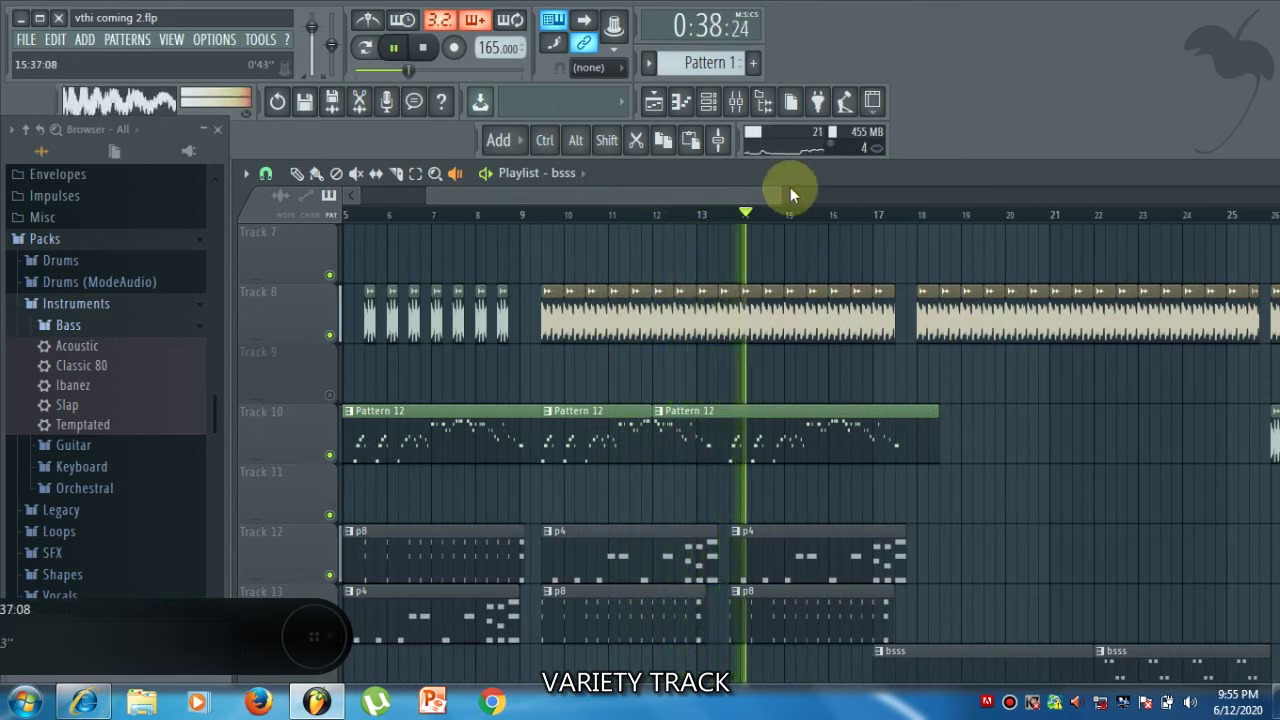
pyautogui.moveTo(700, 188); pyautogui.dragTo(789, 188)
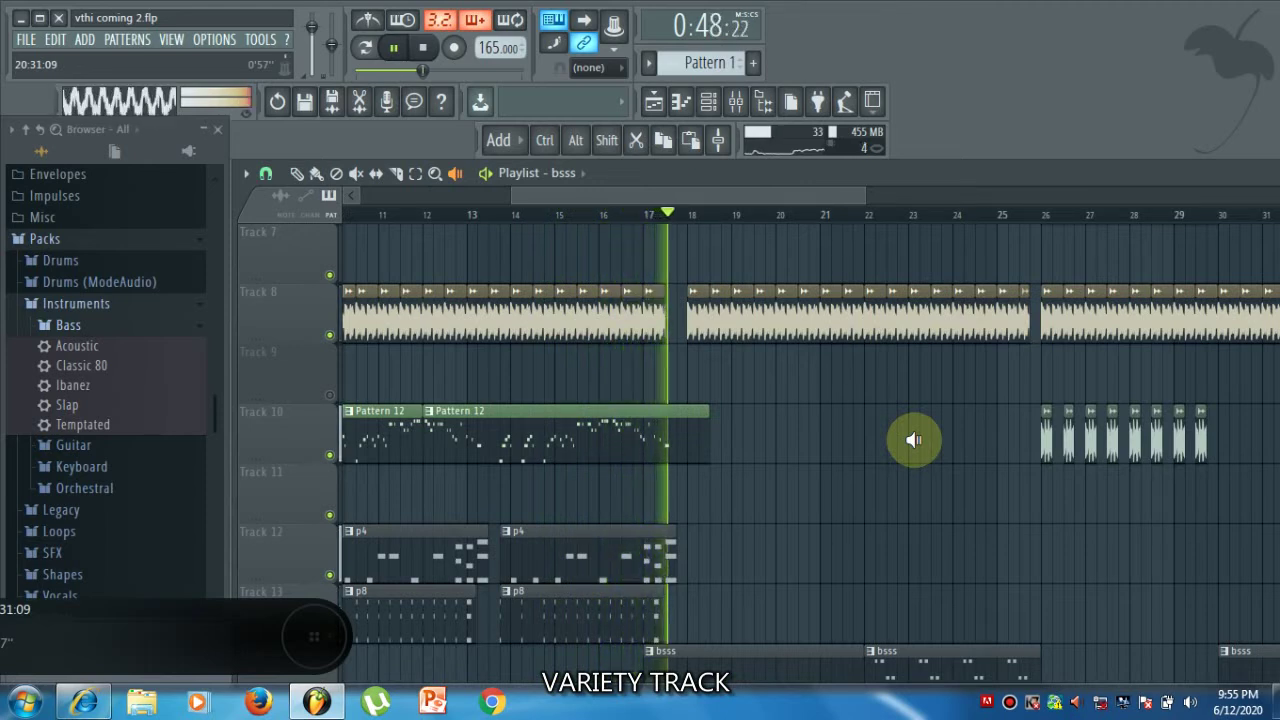
# Follow the playback from about bar 17 to bar 26, examining the clips on Tracks 5 to 10 and the bsss clips on Tracks 14 and 15
pyautogui.scroll(1, 913, 440)
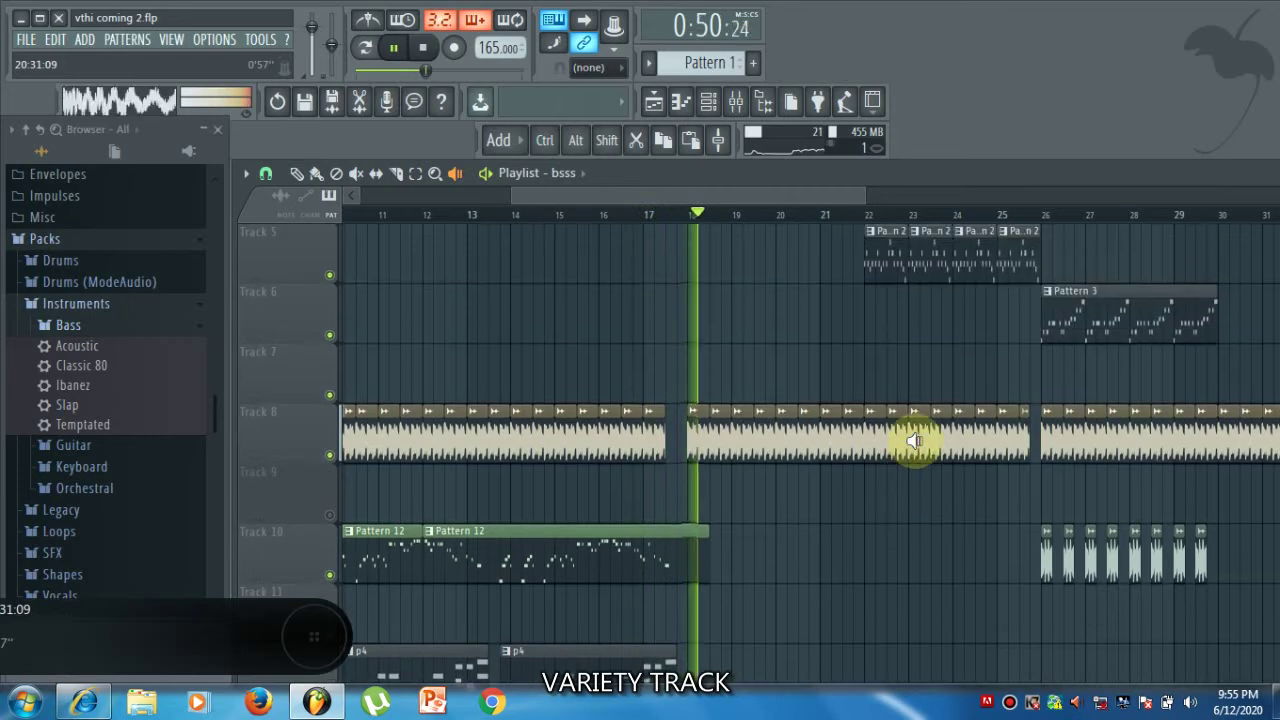
pyautogui.scroll(2, 951, 449)
pyautogui.scroll(-4, 984, 457)
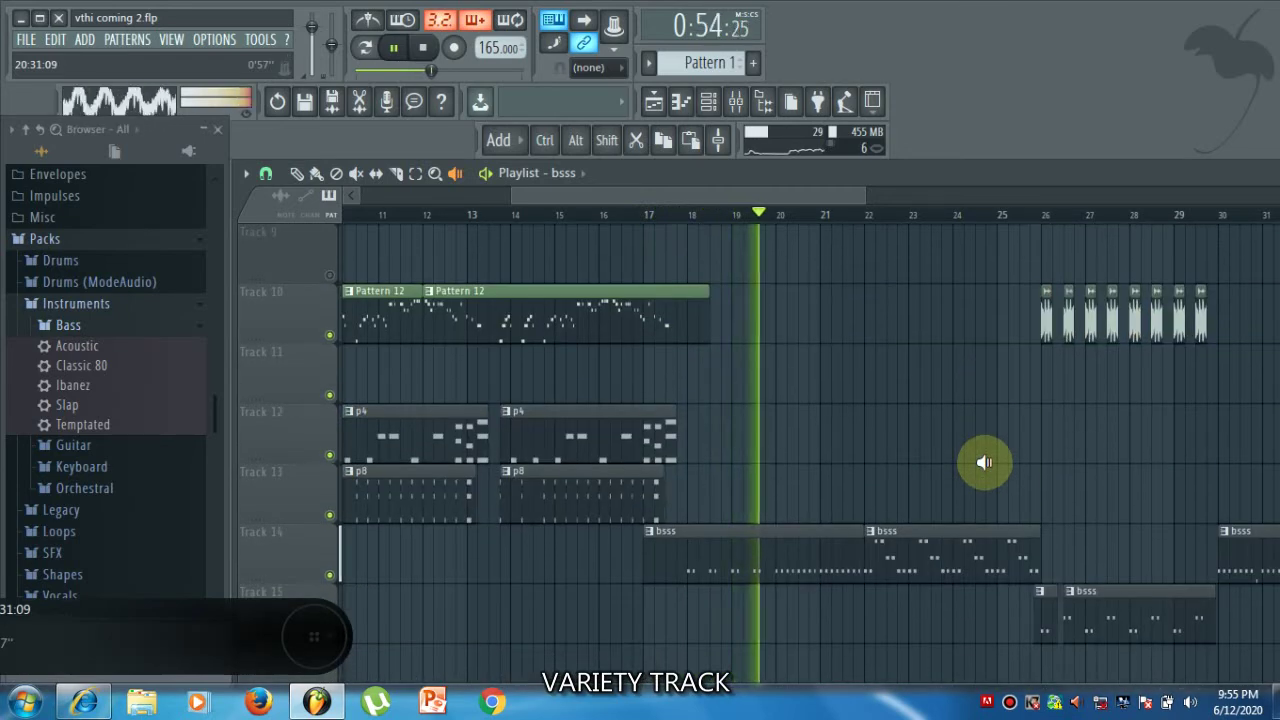
pyautogui.scroll(1, 985, 462)
pyautogui.moveTo(710, 193); pyautogui.dragTo(829, 201)
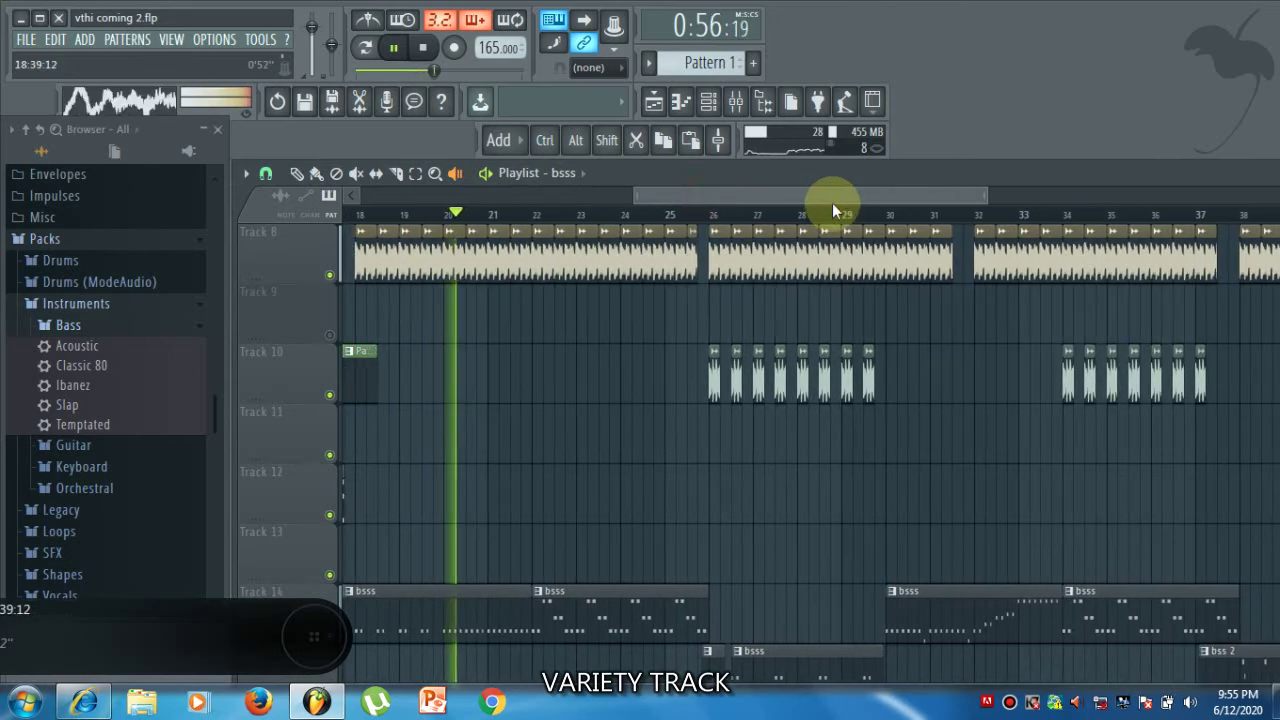
pyautogui.scroll(-2, 410, 630)
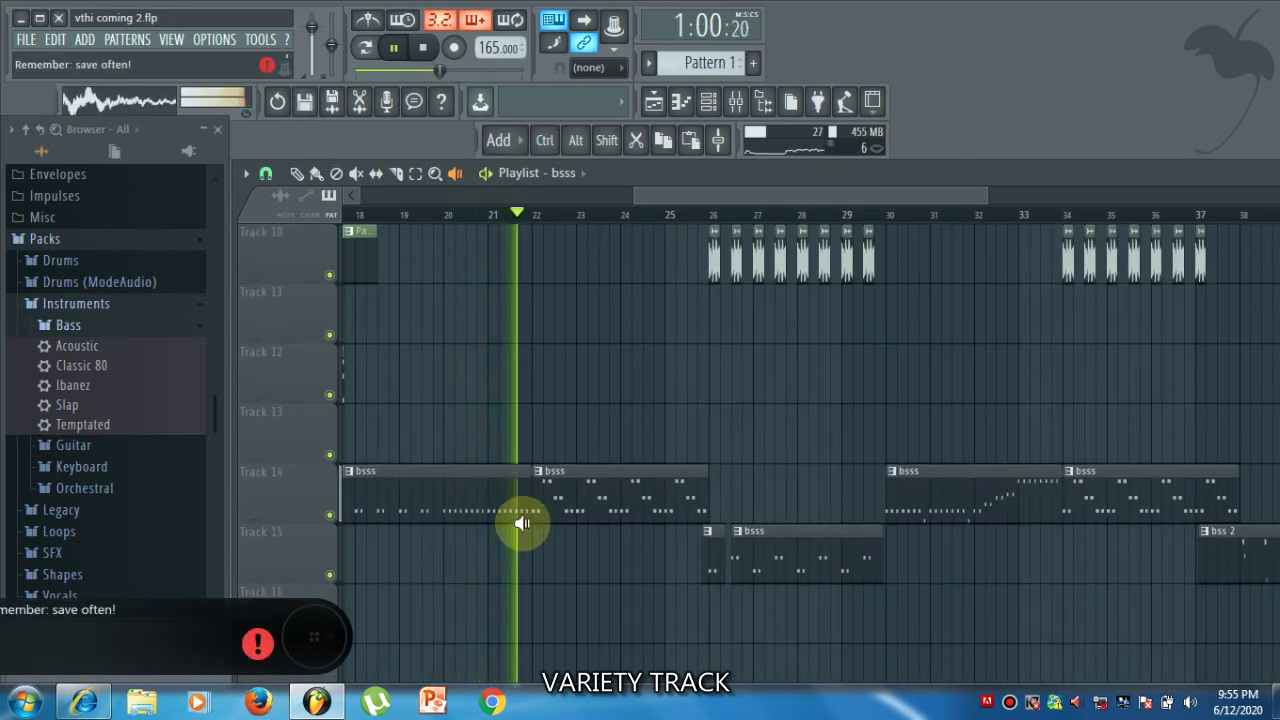
pyautogui.scroll(9, 522, 523)
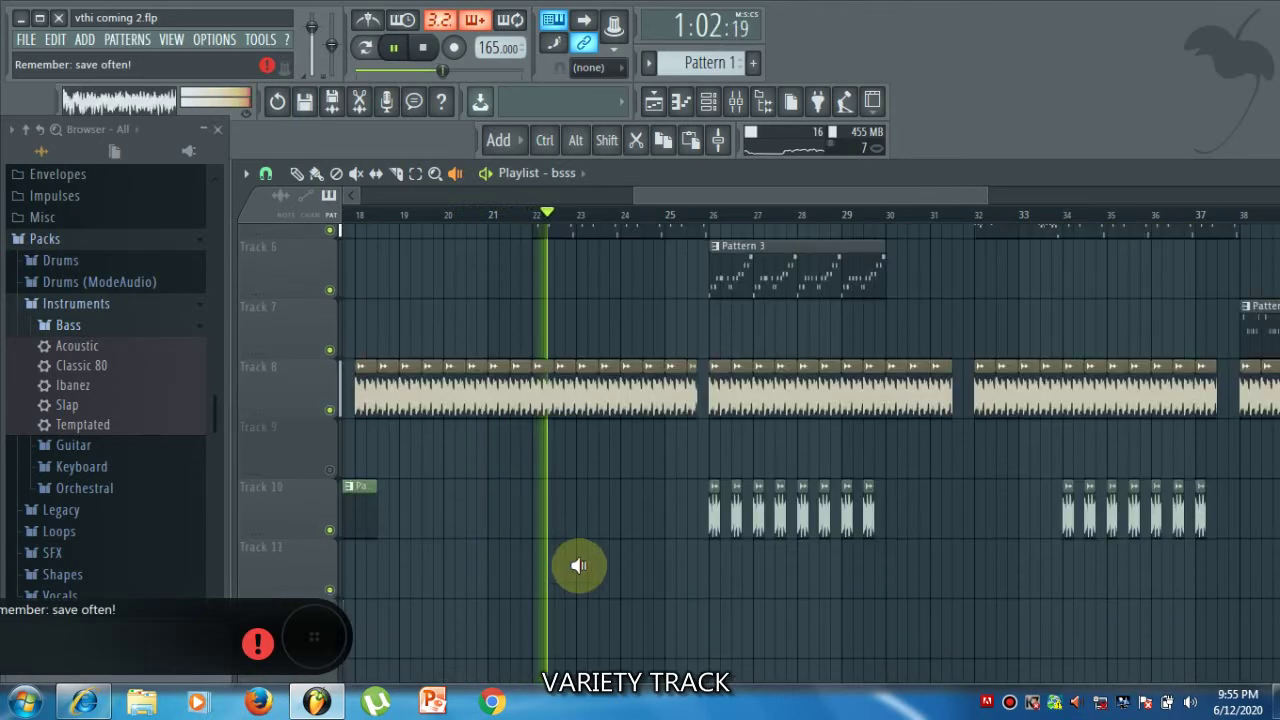
pyautogui.scroll(1, 620, 546)
pyautogui.scroll(-4, 620, 546)
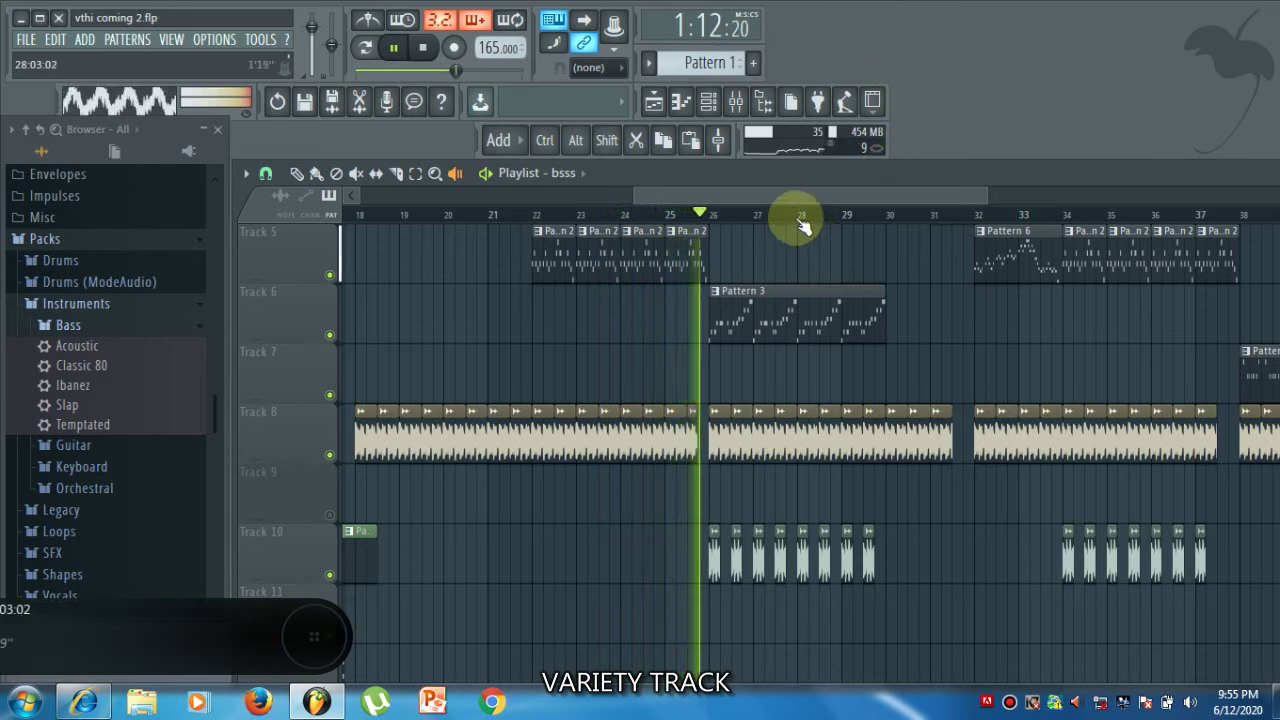
# Follow the playback from about bar 26 to bar 33, examining the pattern clips on Tracks 3 to 7 and audio clips on Tracks 8 and 10
pyautogui.moveTo(787, 197); pyautogui.dragTo(853, 206)
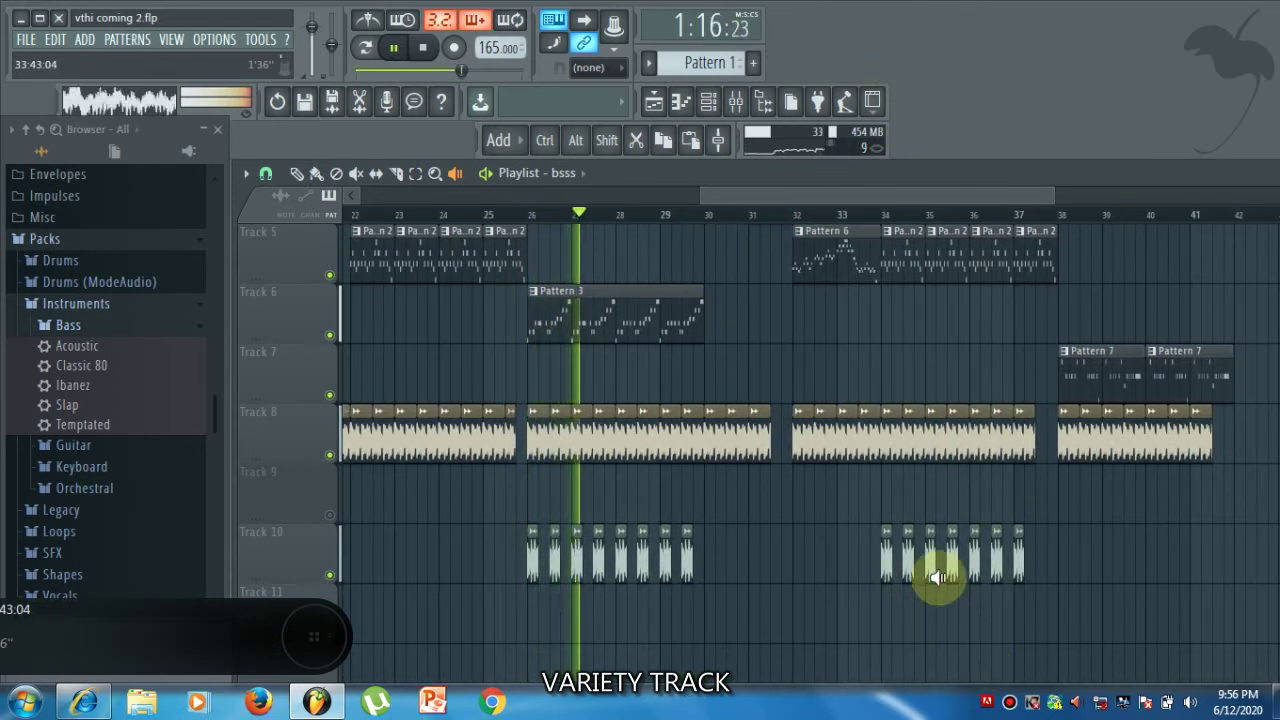
pyautogui.scroll(2, 896, 505)
pyautogui.scroll(2, 899, 503)
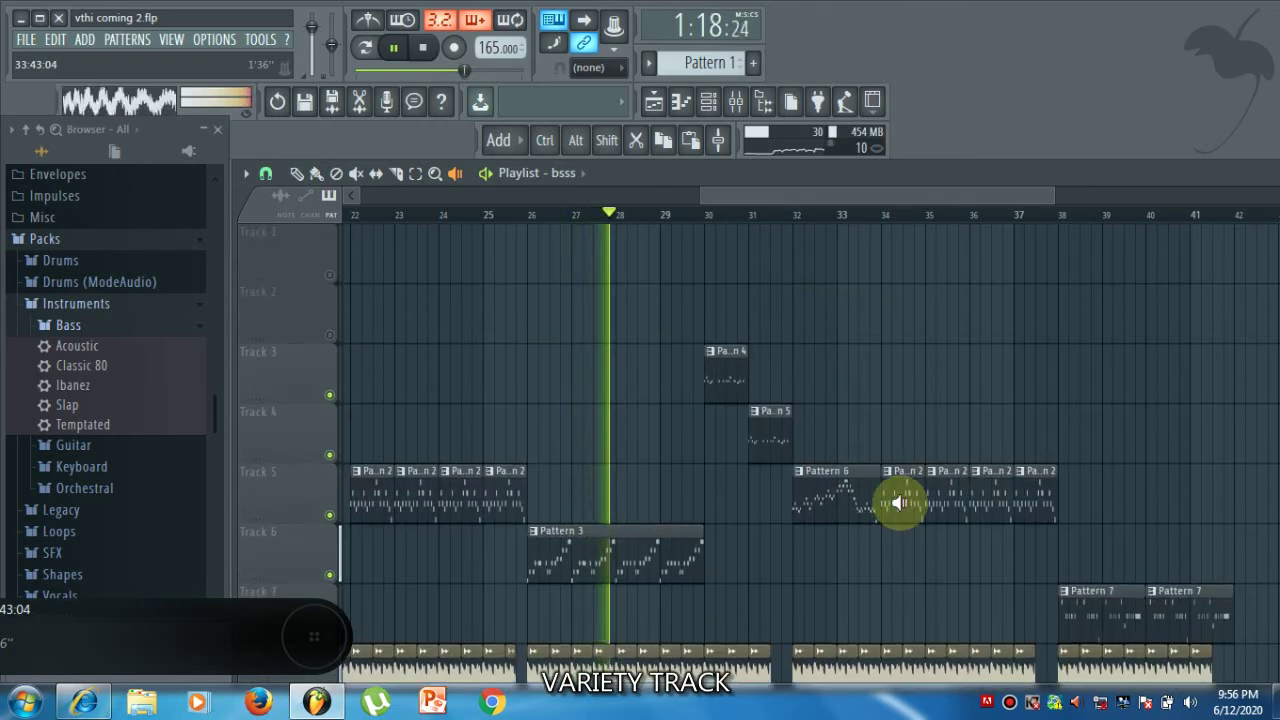
pyautogui.scroll(-2, 899, 503)
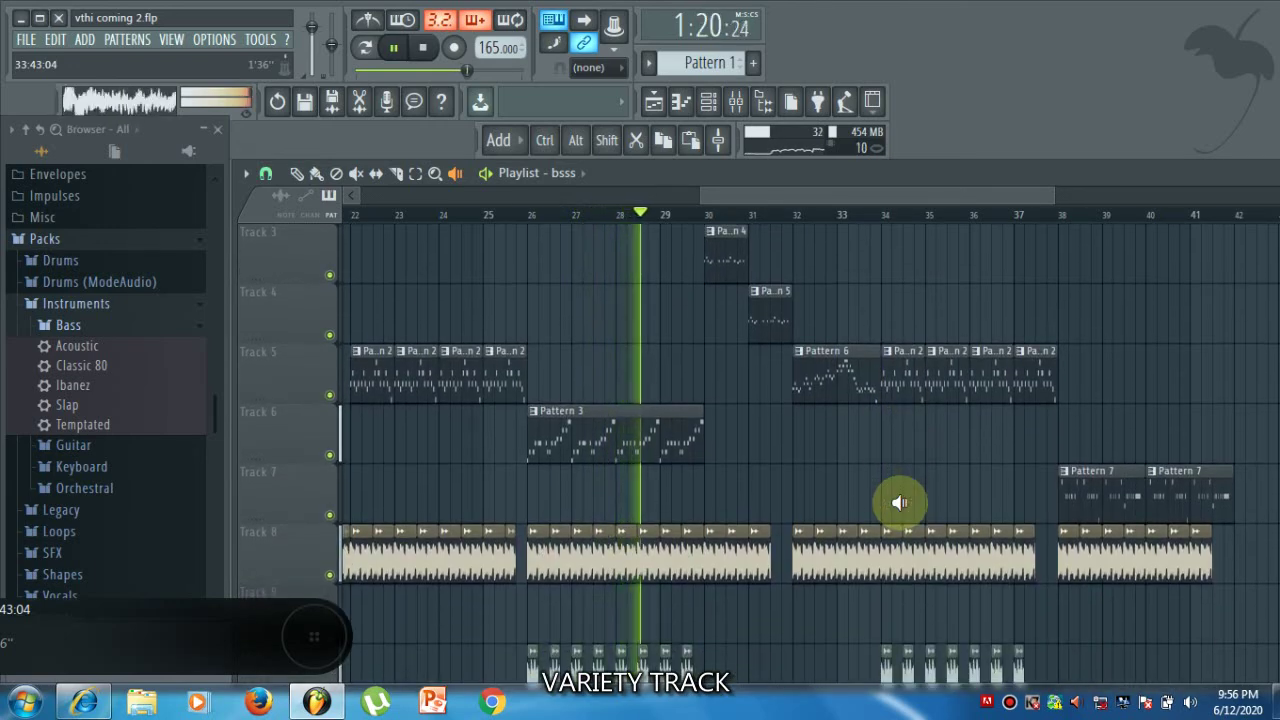
pyautogui.scroll(-2, 899, 503)
pyautogui.scroll(1, 899, 503)
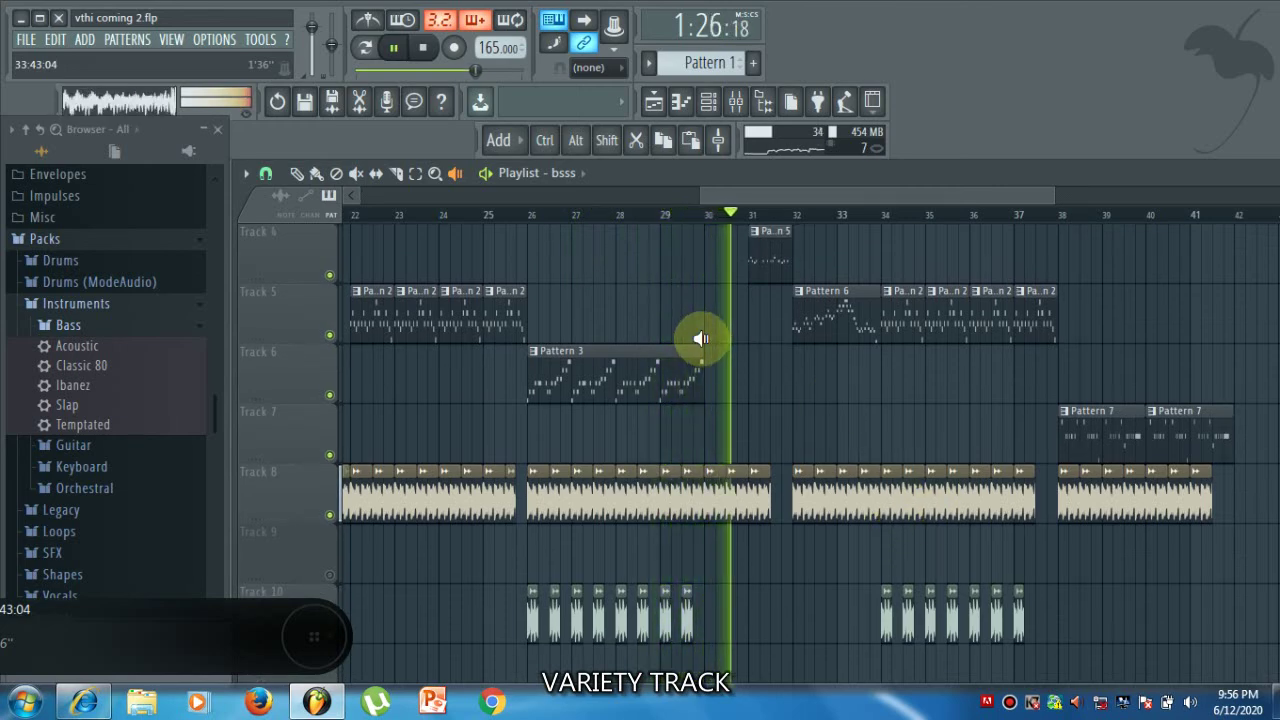
pyautogui.scroll(2, 1058, 525)
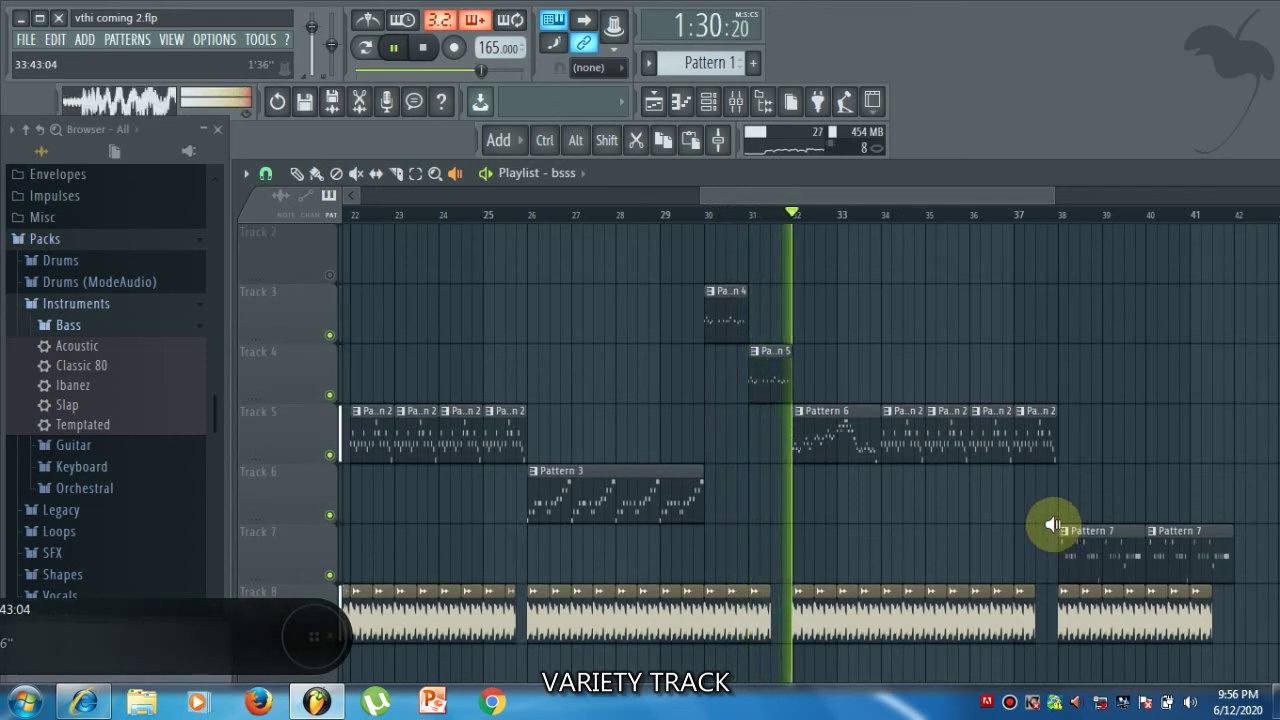
pyautogui.scroll(-1, 1053, 525)
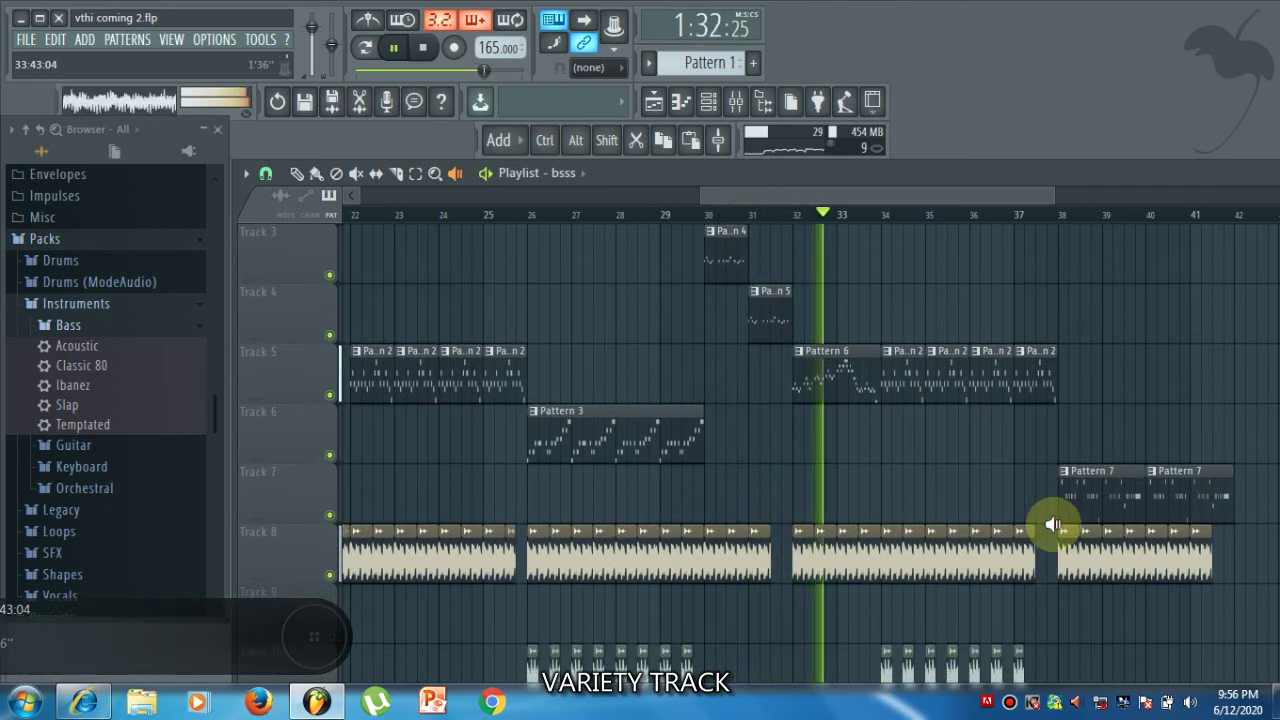
# Follow the playback through the closing Pattern 2 and Pattern 7 clips near bar 42, and stop the song
pyautogui.moveTo(906, 199); pyautogui.dragTo(987, 195)
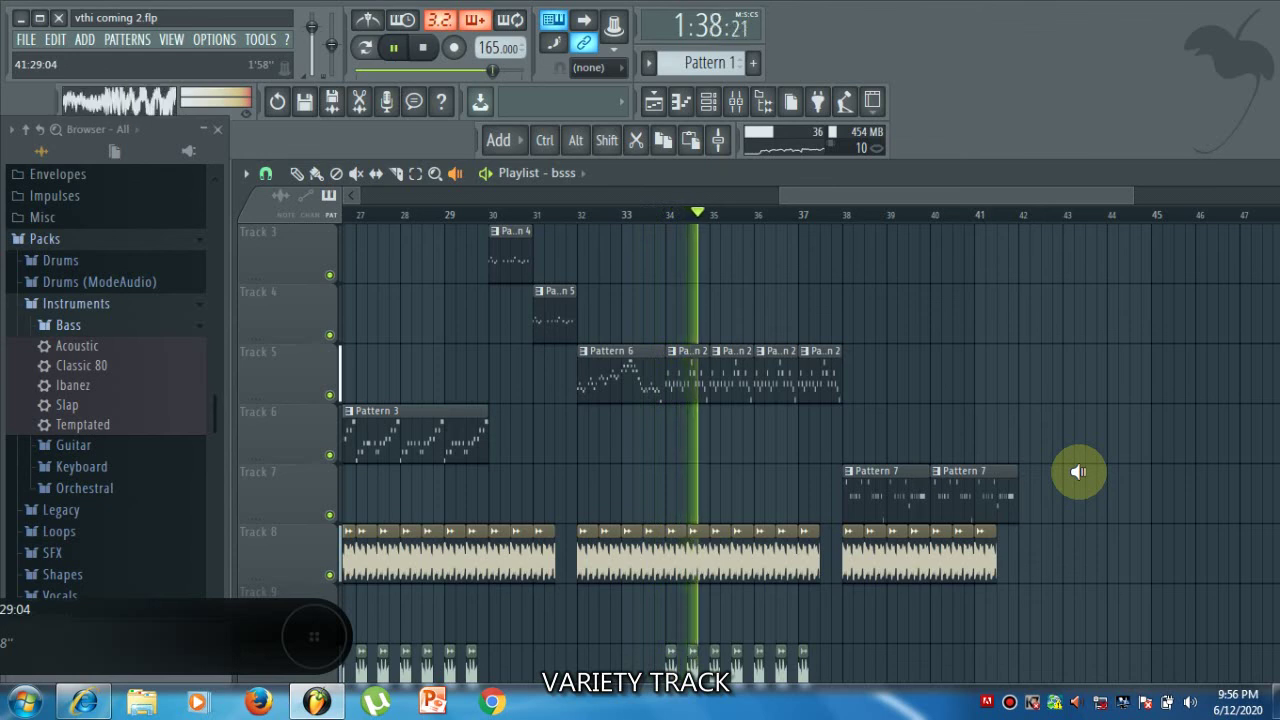
pyautogui.scroll(-2, 1079, 472)
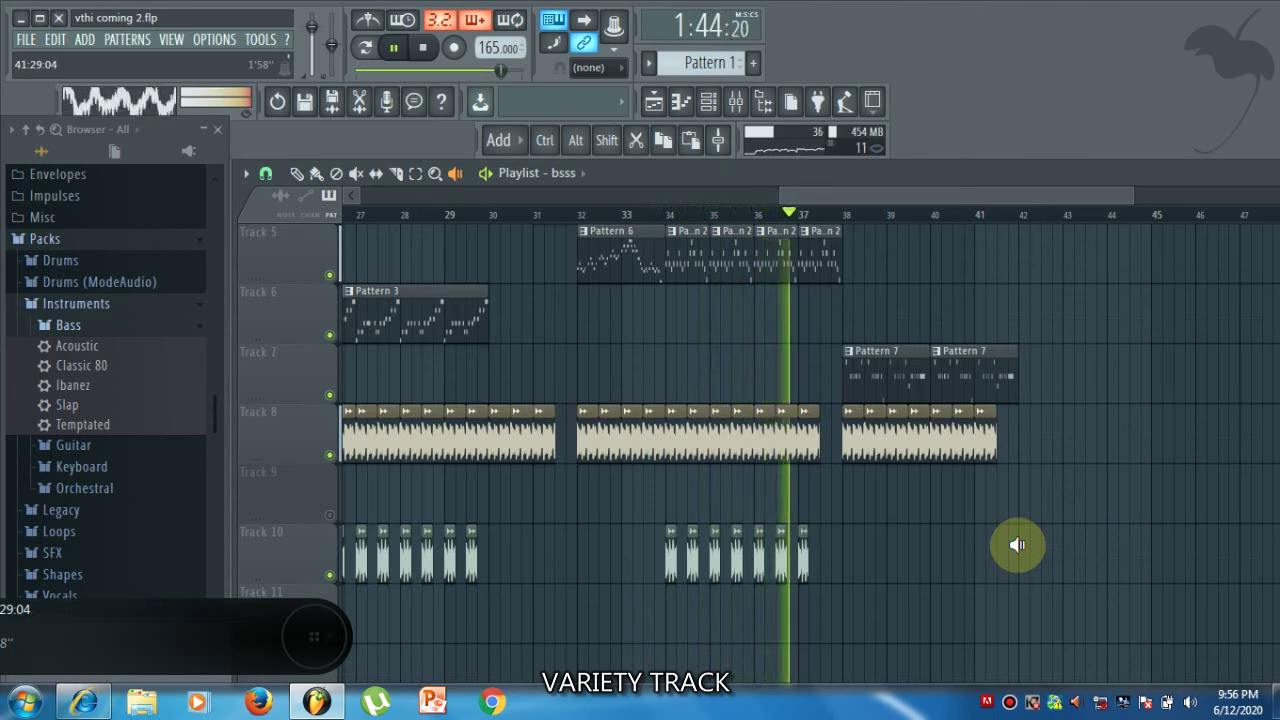
pyautogui.scroll(2, 1019, 544)
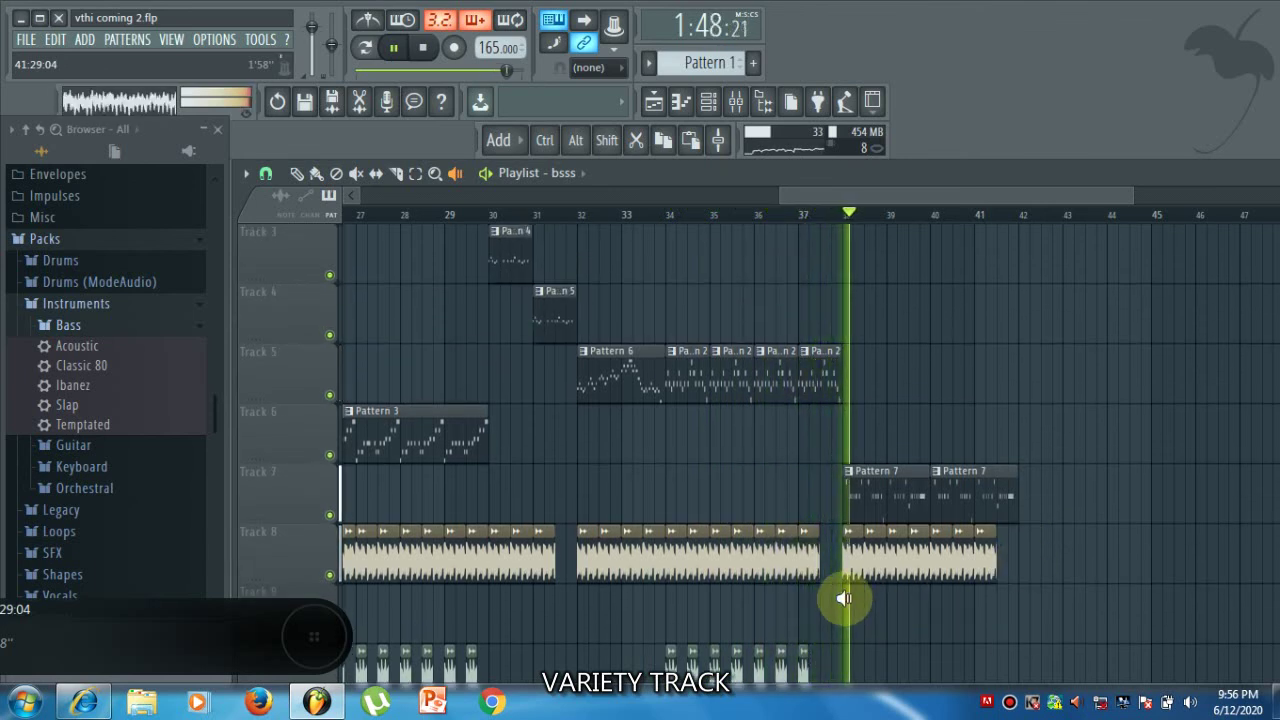
pyautogui.moveTo(843, 195); pyautogui.dragTo(920, 206)
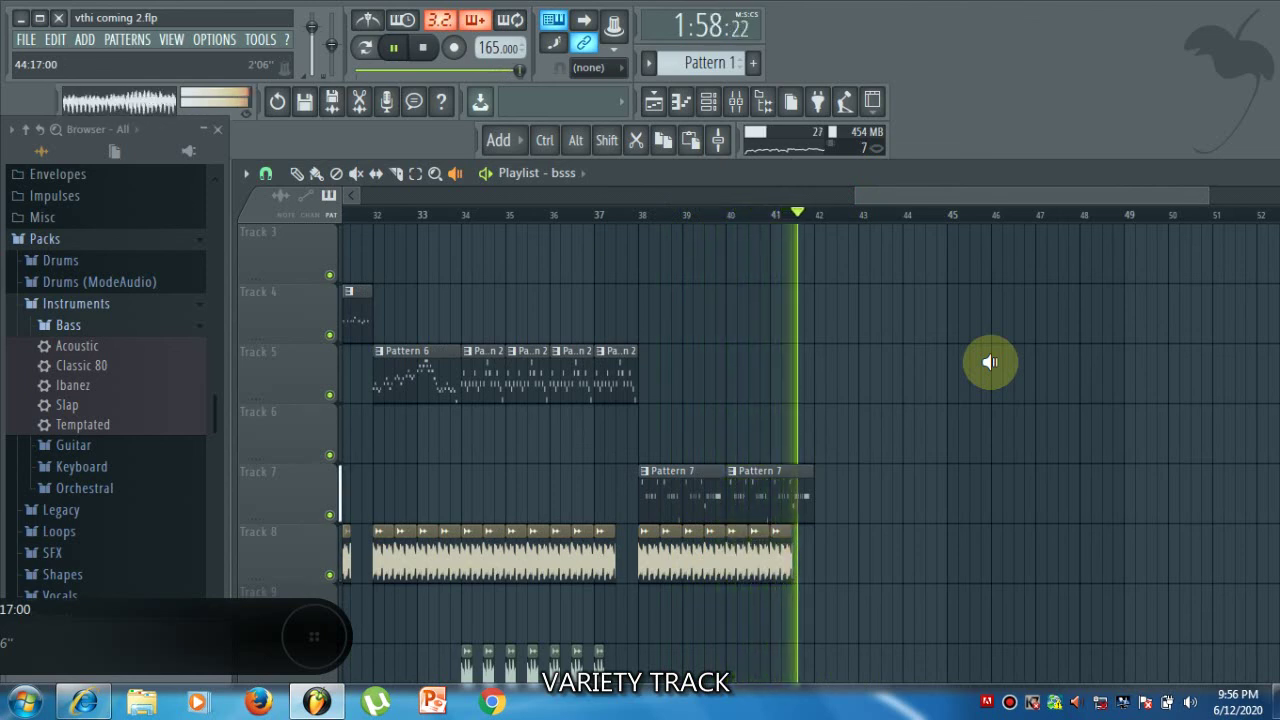
pyautogui.press('space')
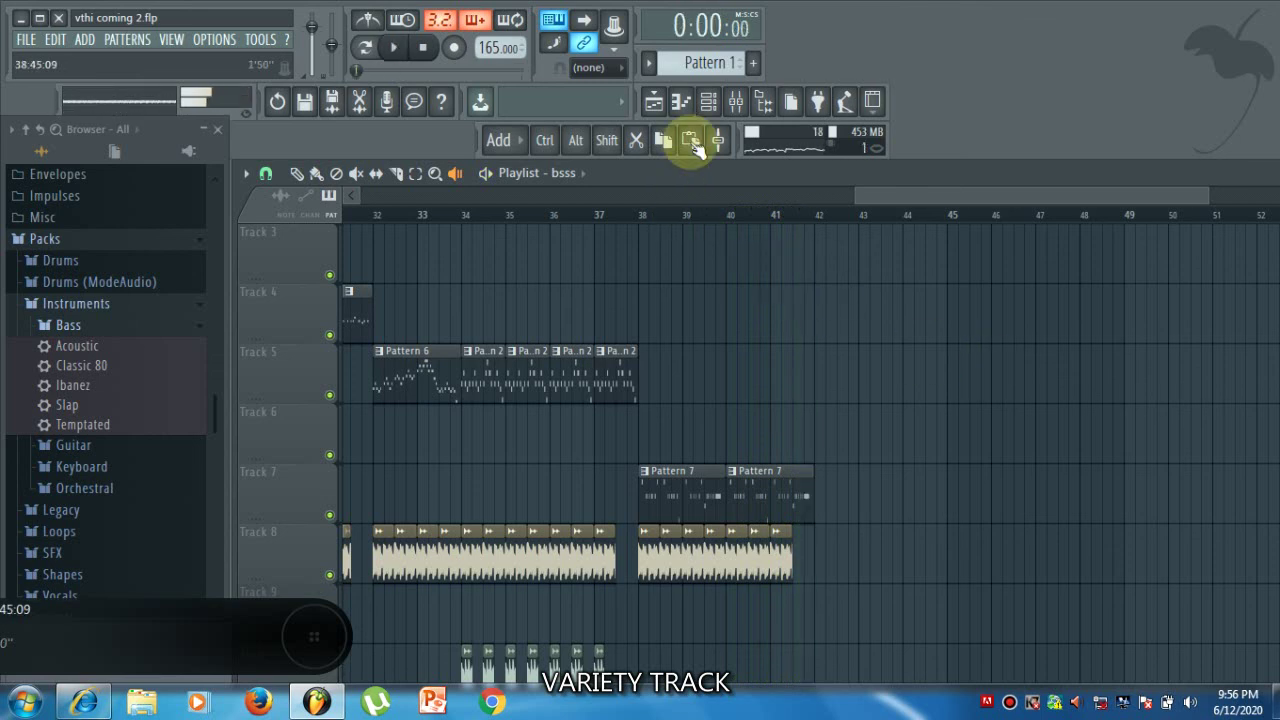
# Open the Channel rack and move it down over the playlist, clear of the Track 5 clips
pyautogui.click(706, 101)
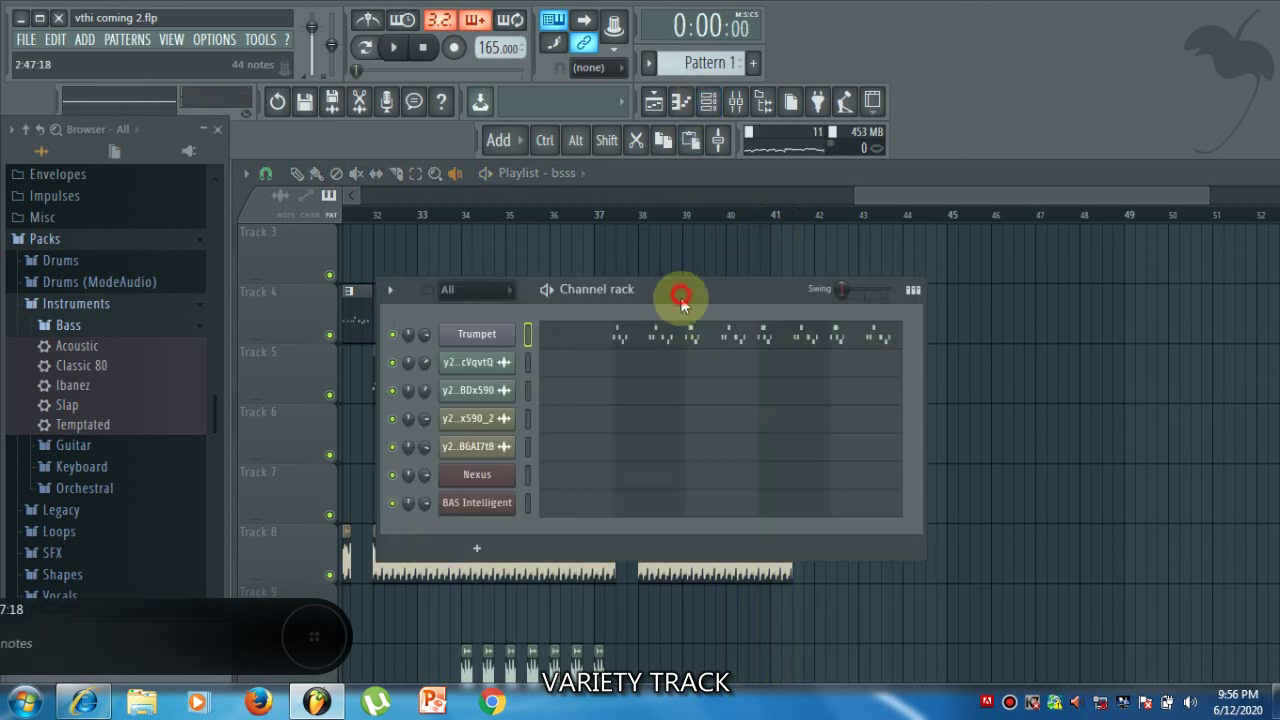
pyautogui.moveTo(680, 300); pyautogui.dragTo(689, 458)
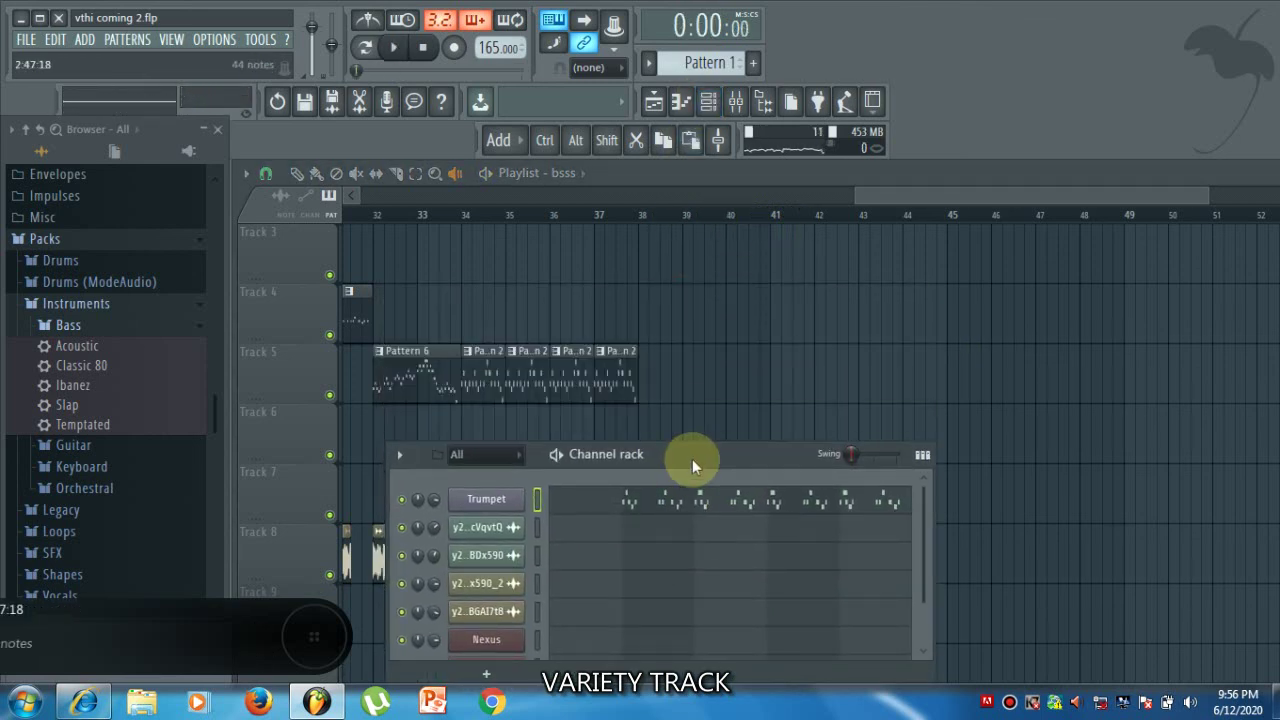